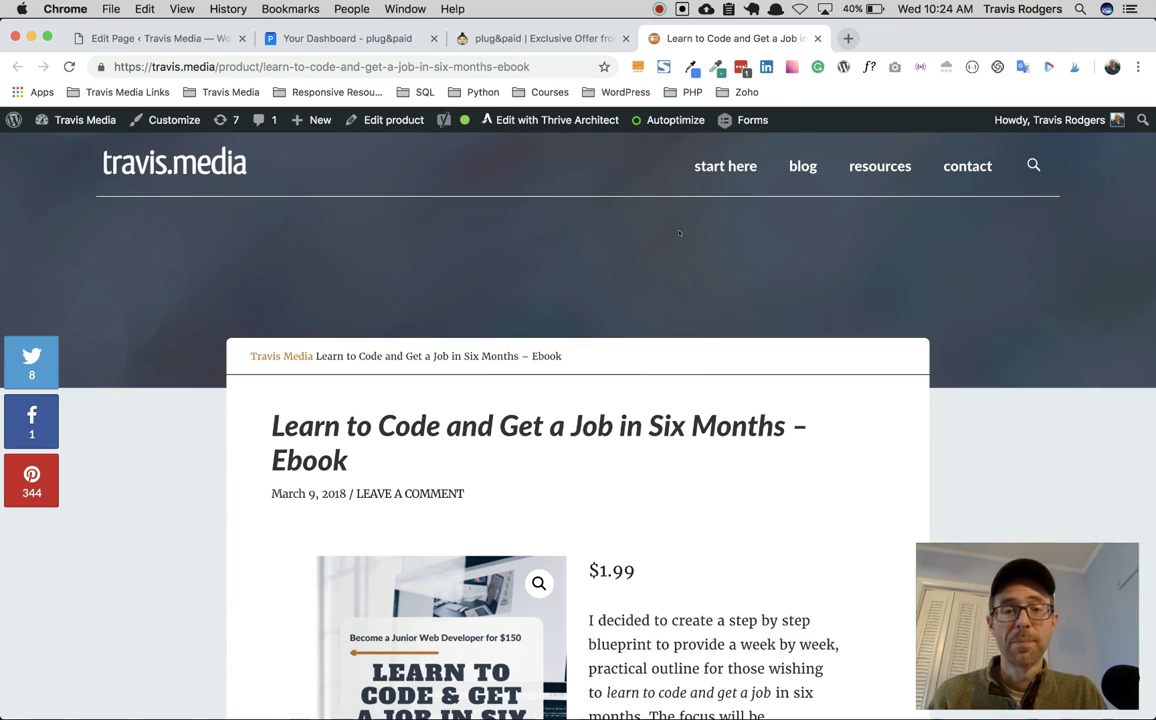
Step: Add the Learn to Code ebook at $1.99 to the travis.media cart
scroll(679, 233, down, 3)
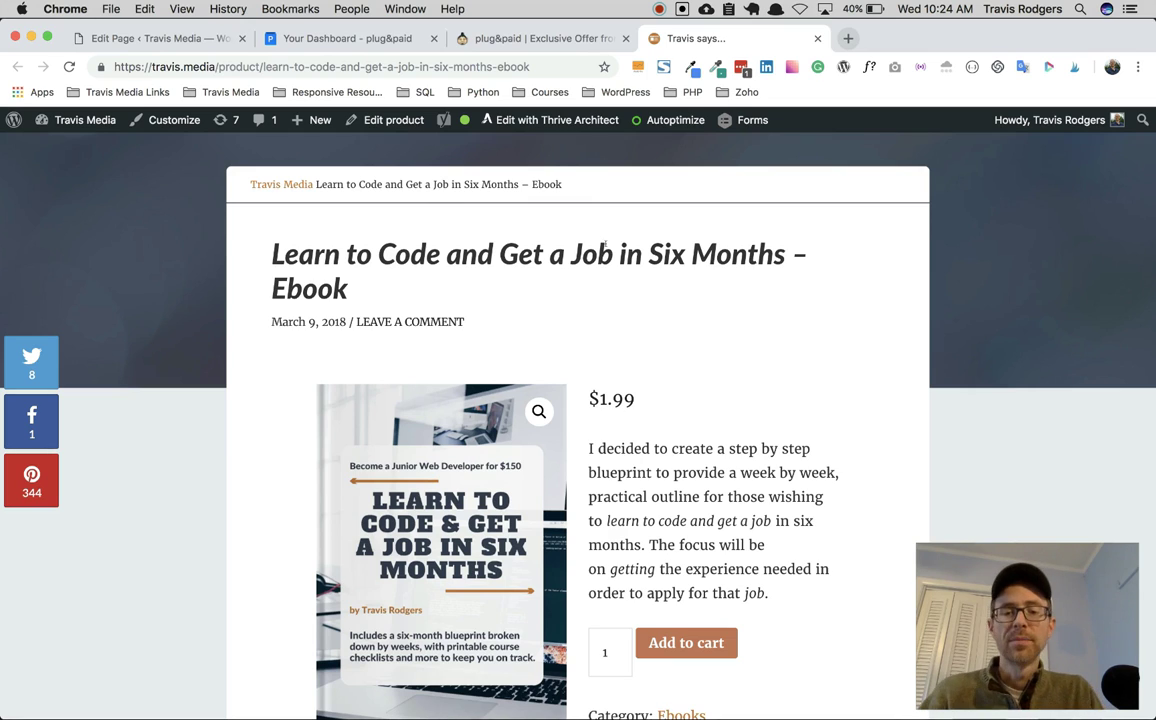
scroll(606, 244, down, 2)
click(673, 534)
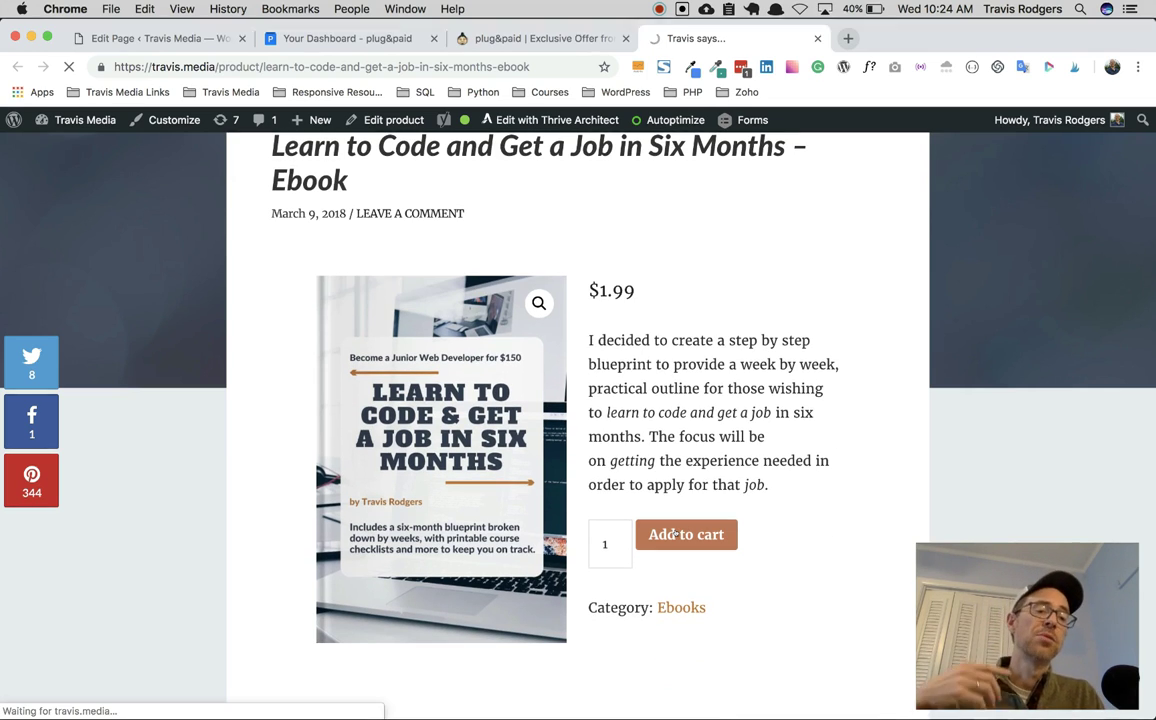
scroll(675, 533, down, 1)
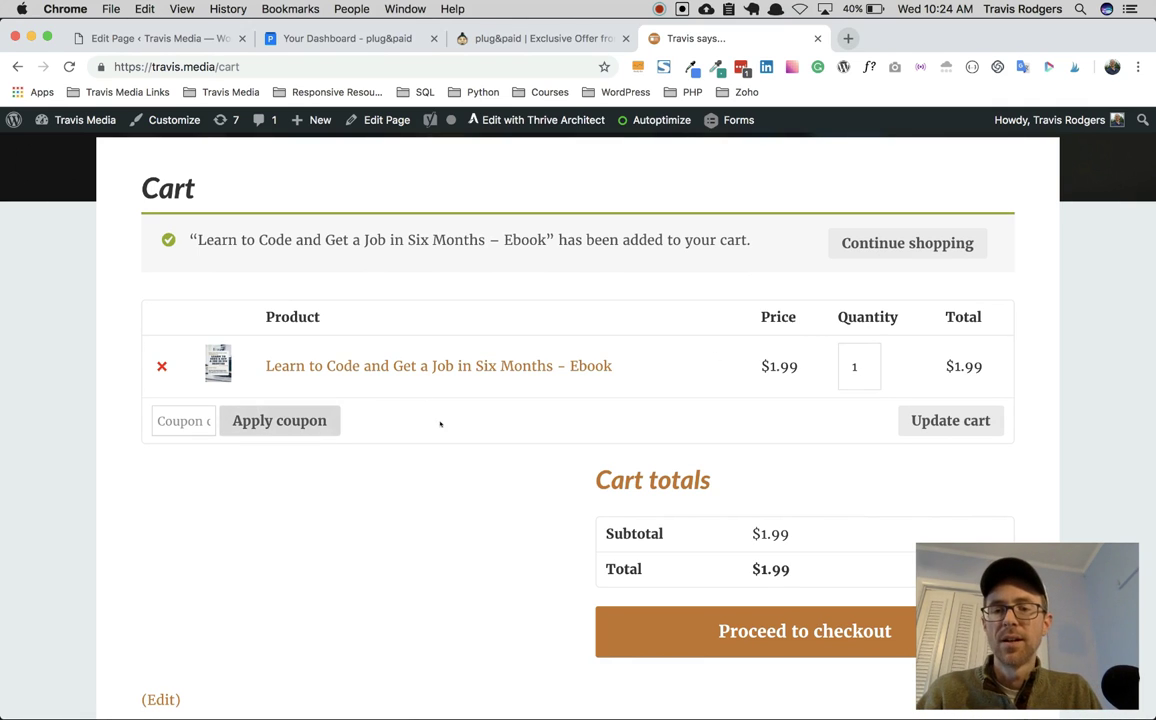
Step: Proceed to checkout for the $1.99 ebook, then switch to the AppSumo plug&paid offer tab
scroll(722, 414, down, 2)
click(768, 530)
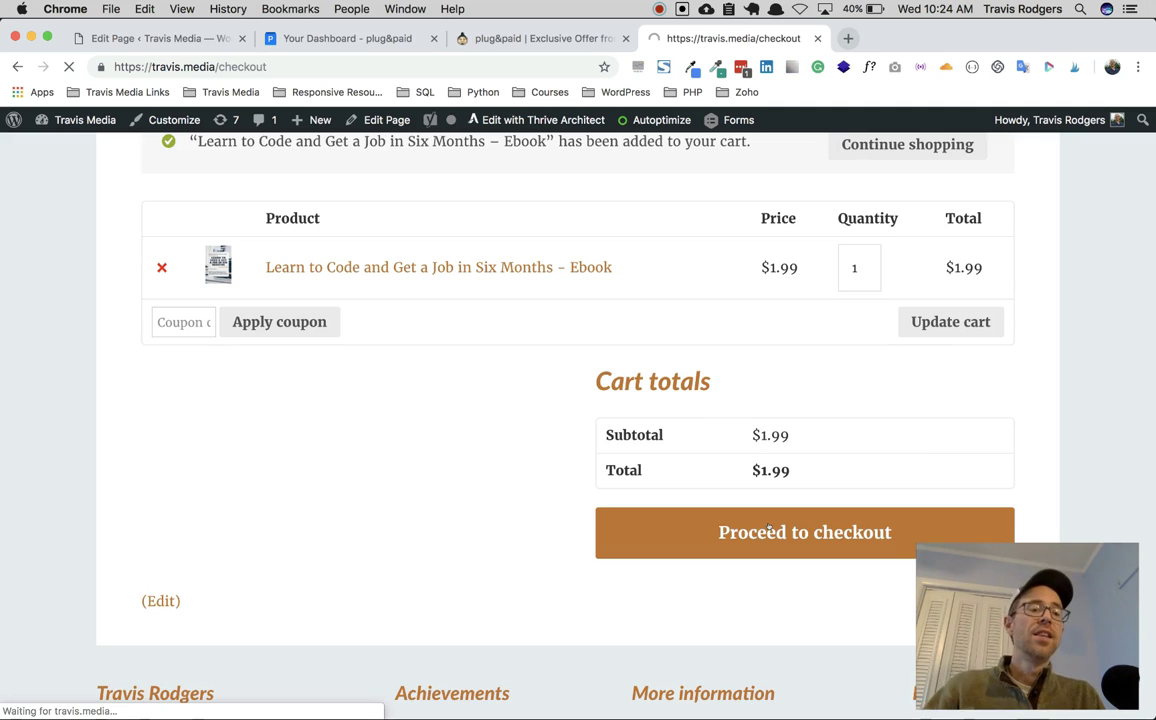
scroll(768, 526, down, 10)
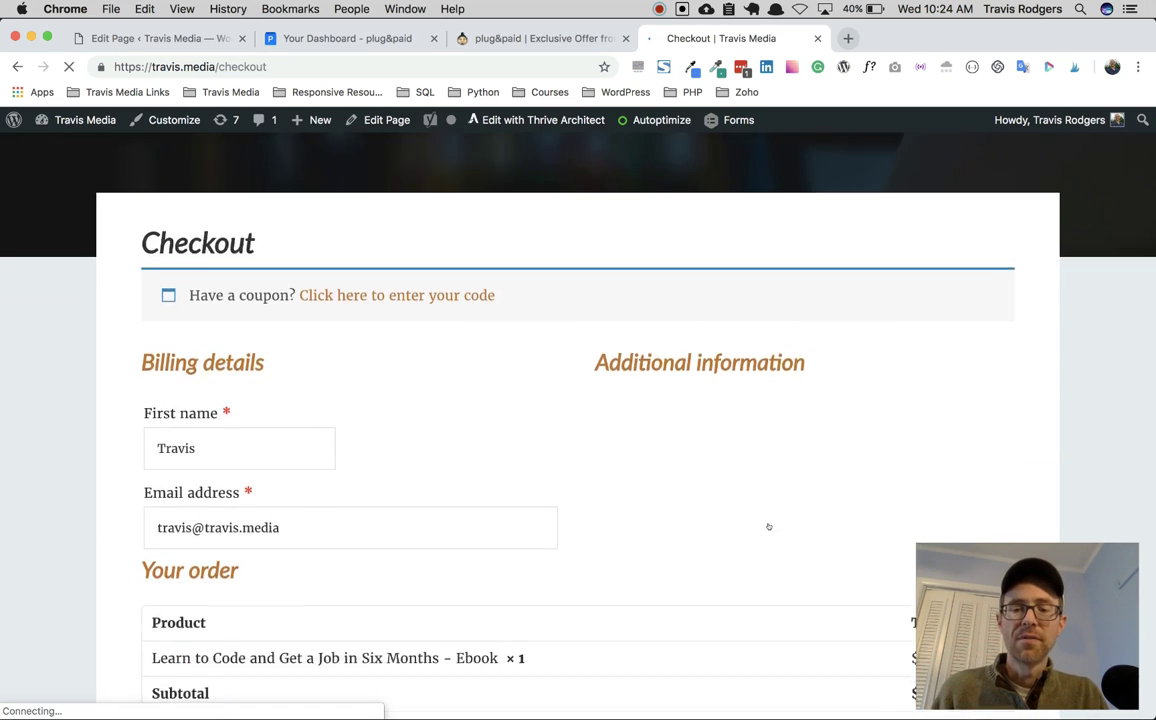
scroll(734, 467, down, 4)
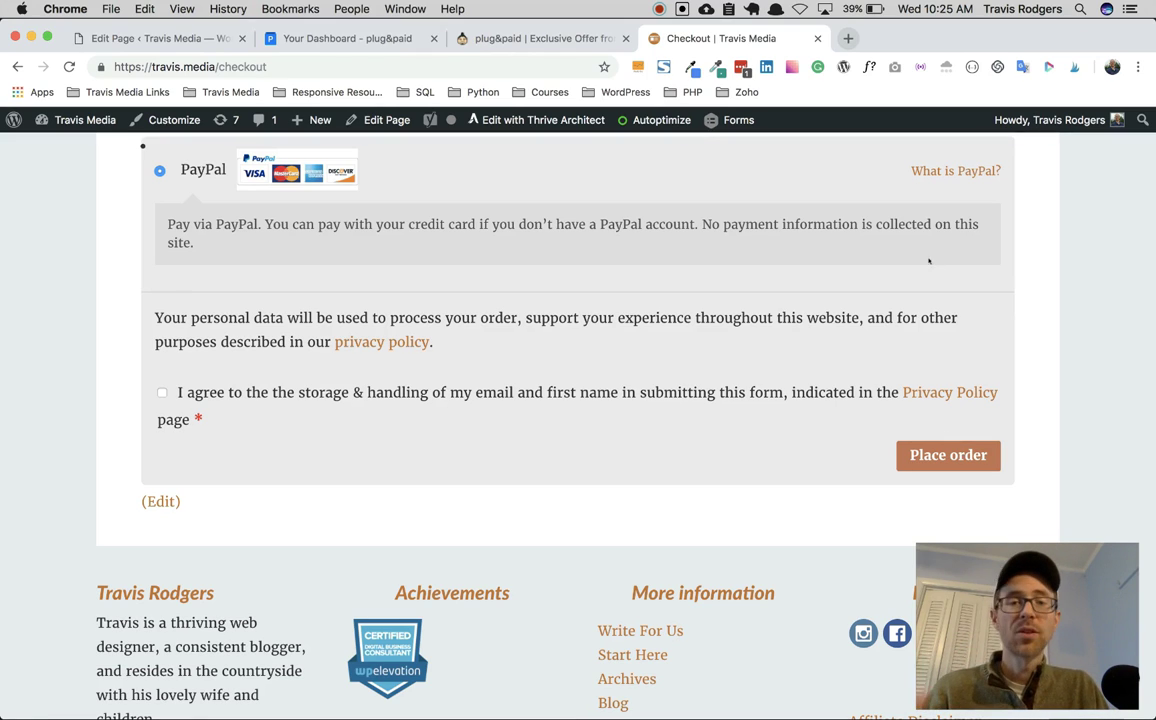
click(549, 38)
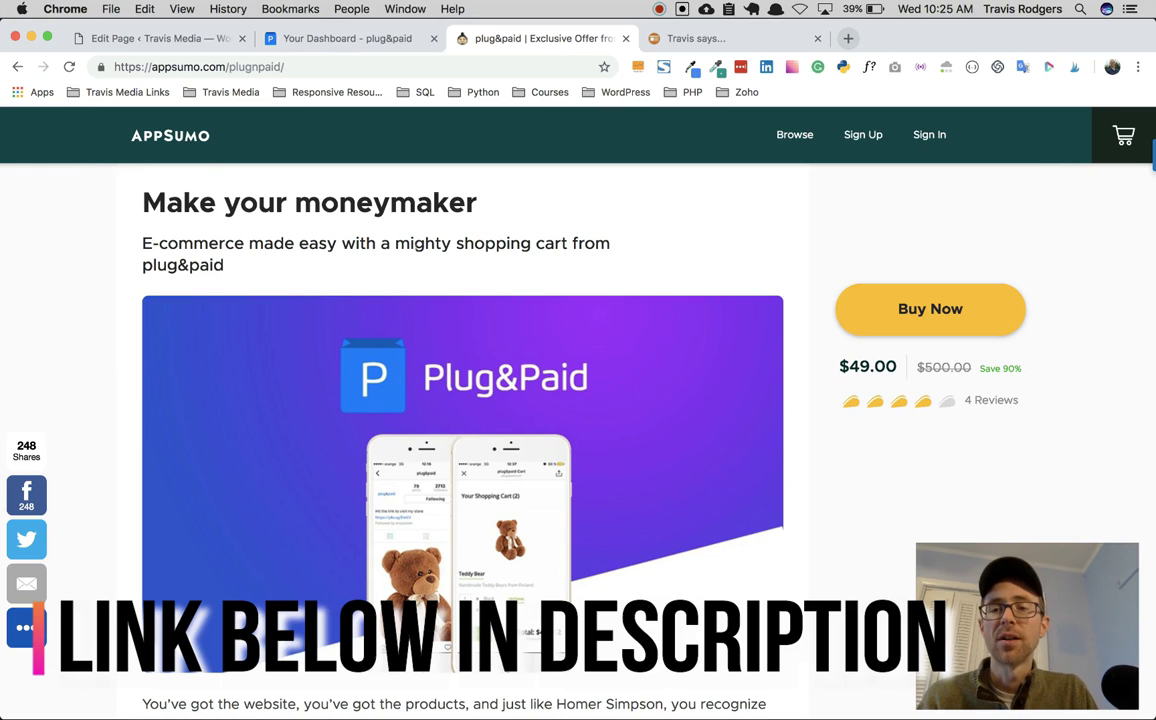
scroll(417, 249, down, 10)
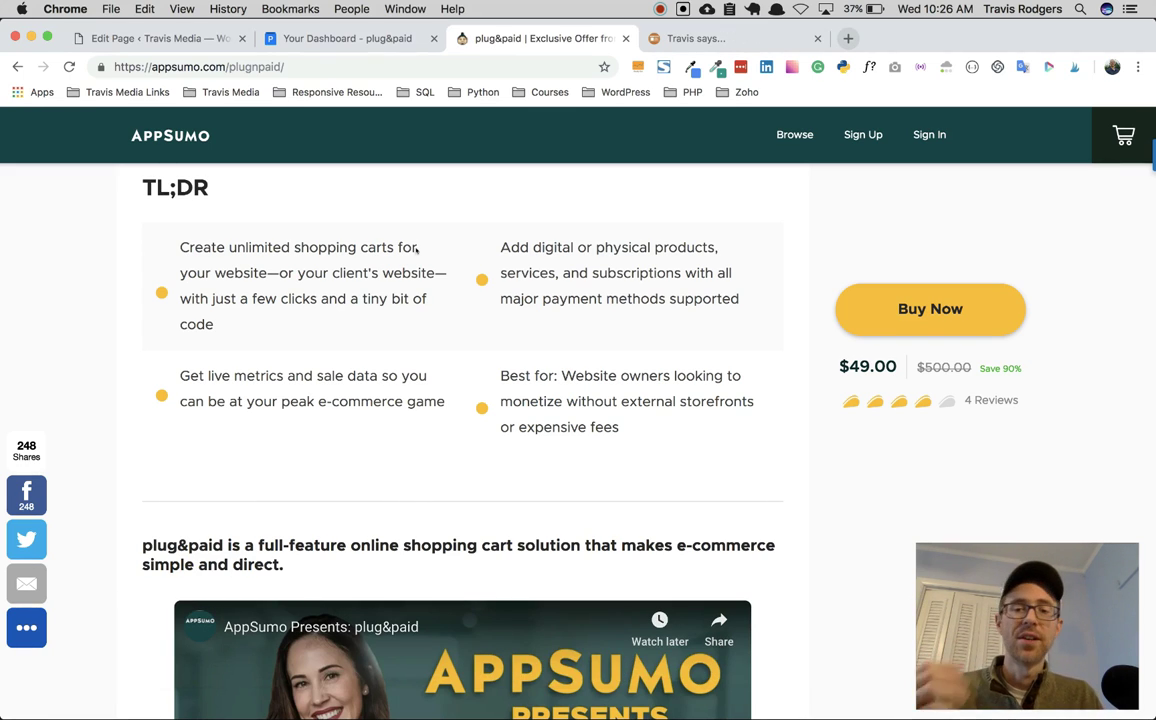
scroll(358, 325, down, 10)
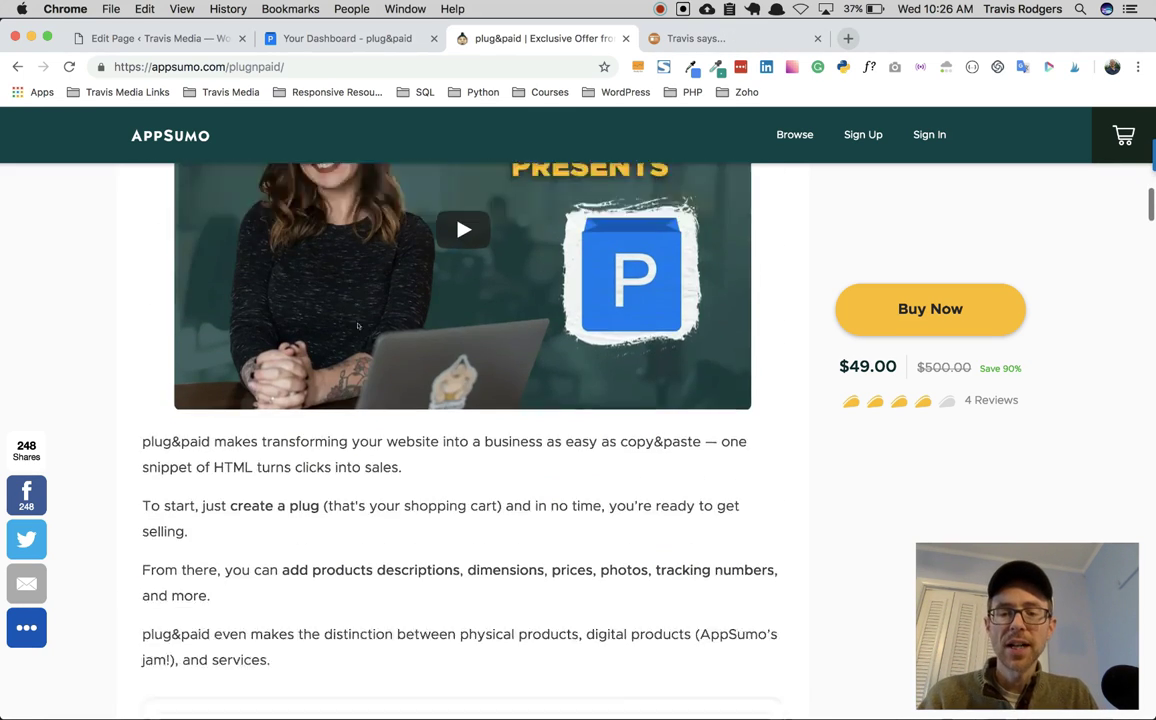
scroll(355, 325, down, 3)
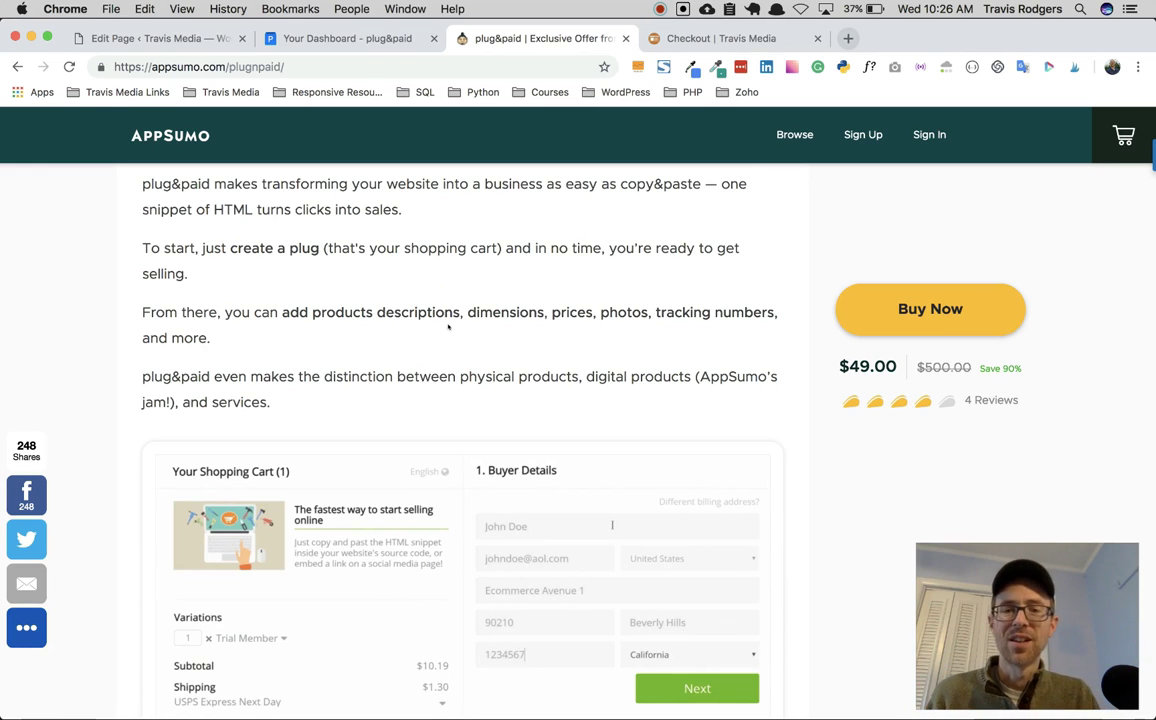
scroll(507, 338, down, 1)
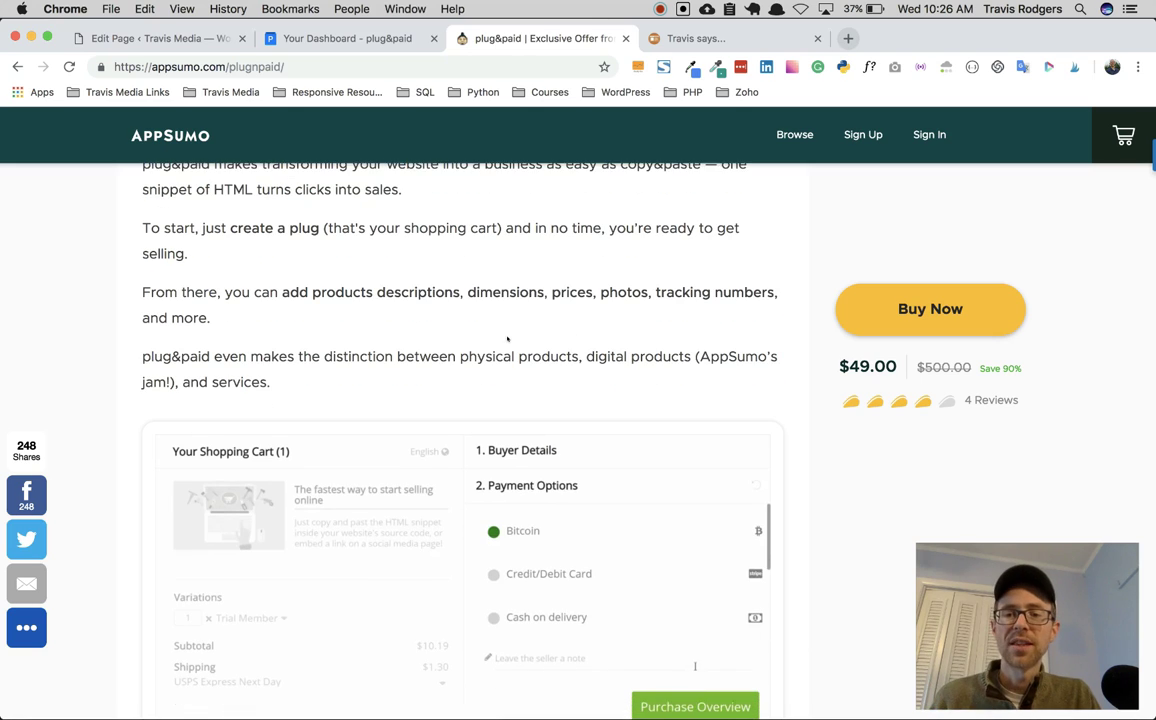
scroll(462, 381, down, 10)
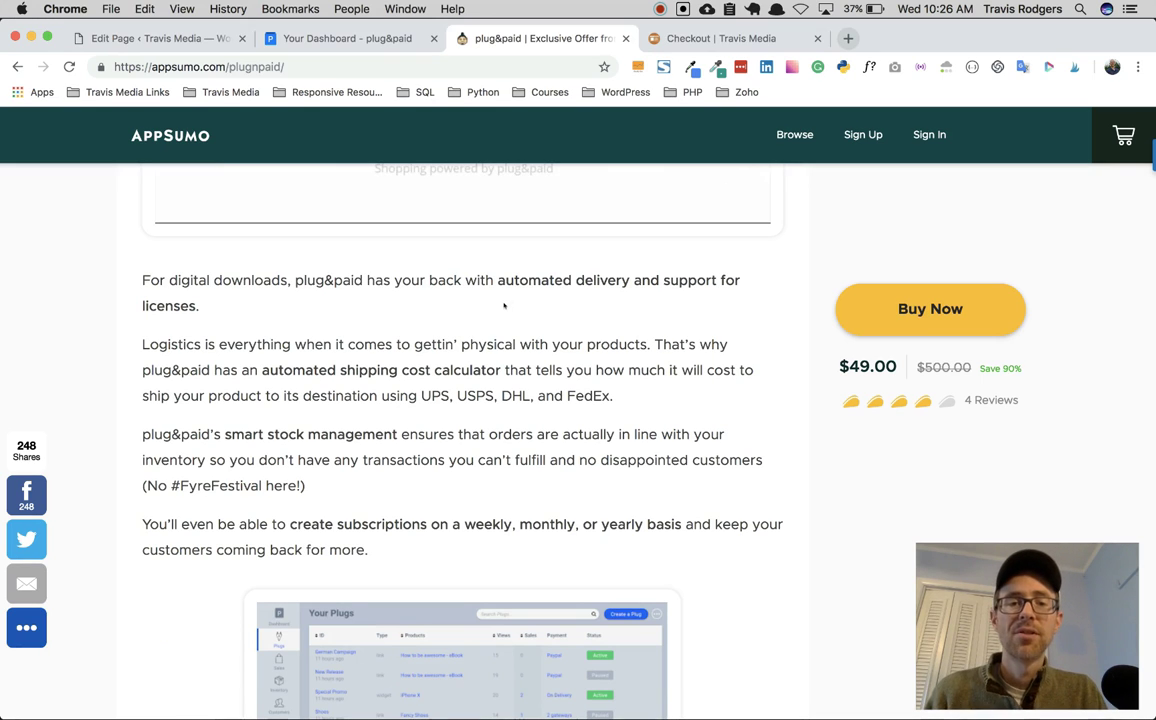
scroll(504, 305, down, 2)
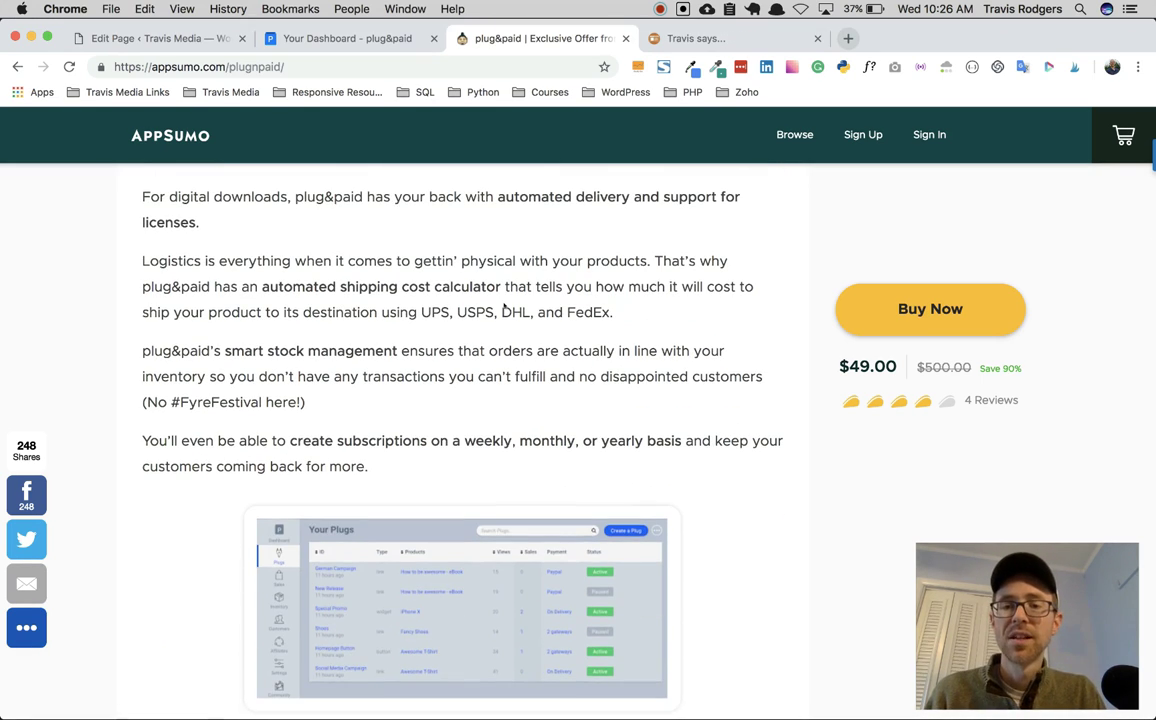
scroll(504, 301, down, 1)
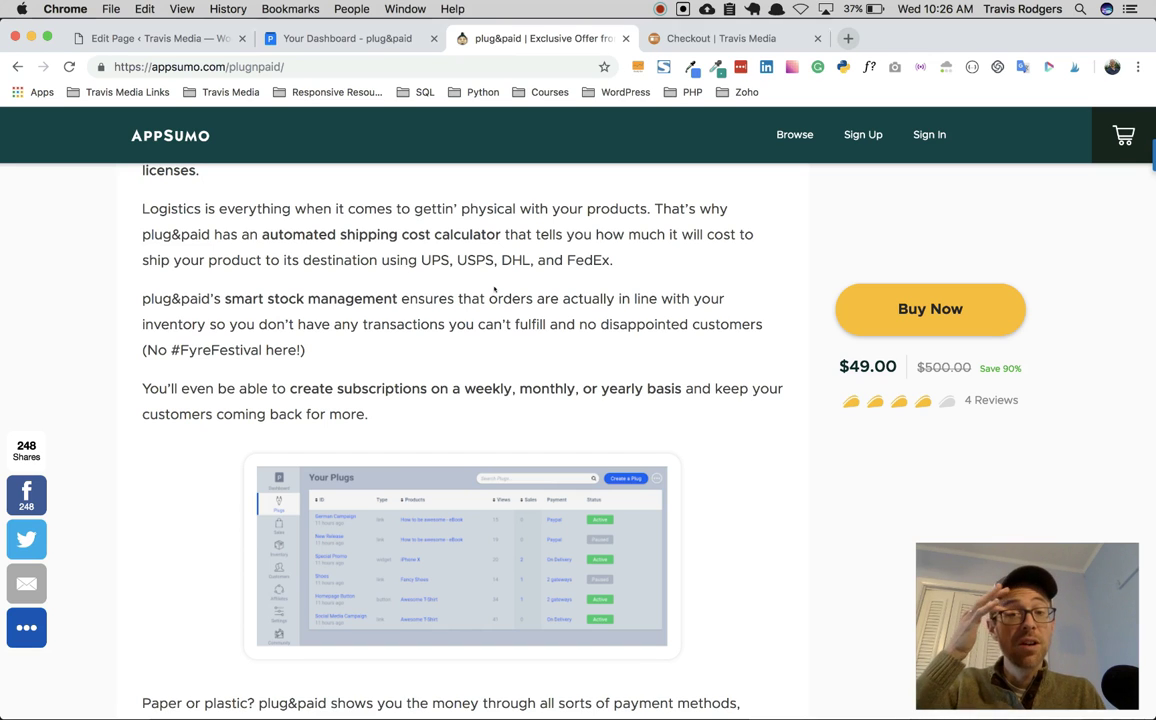
scroll(494, 292, down, 9)
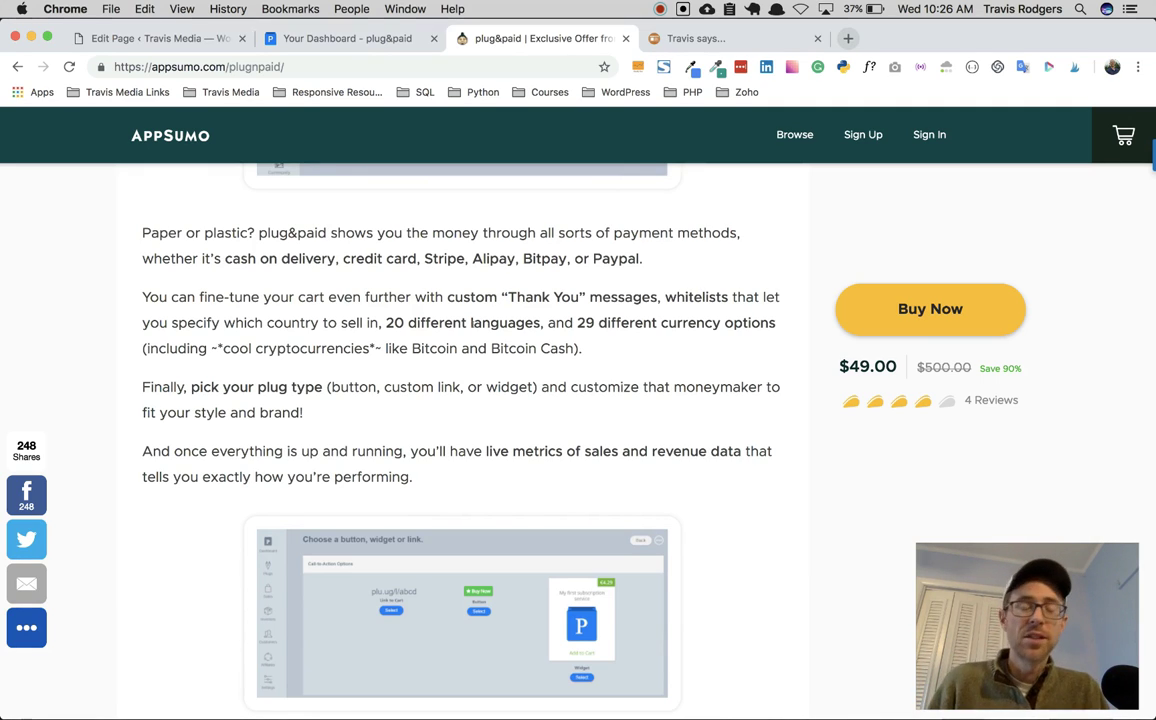
scroll(473, 328, down, 10)
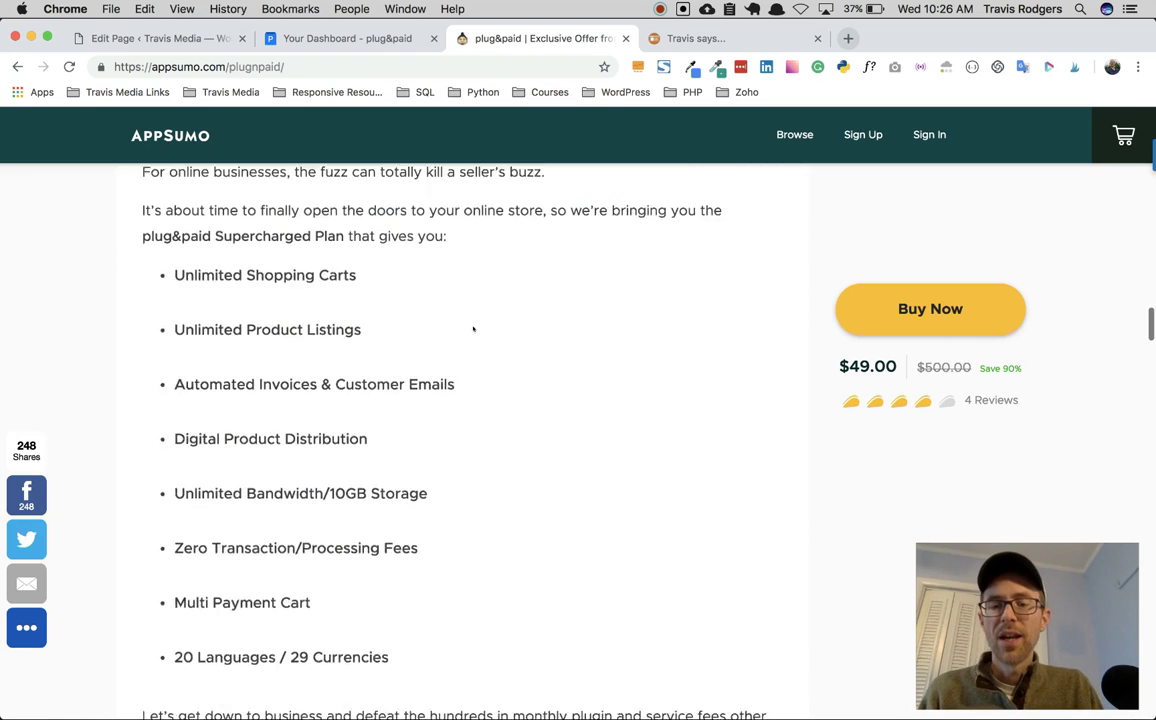
scroll(473, 328, down, 5)
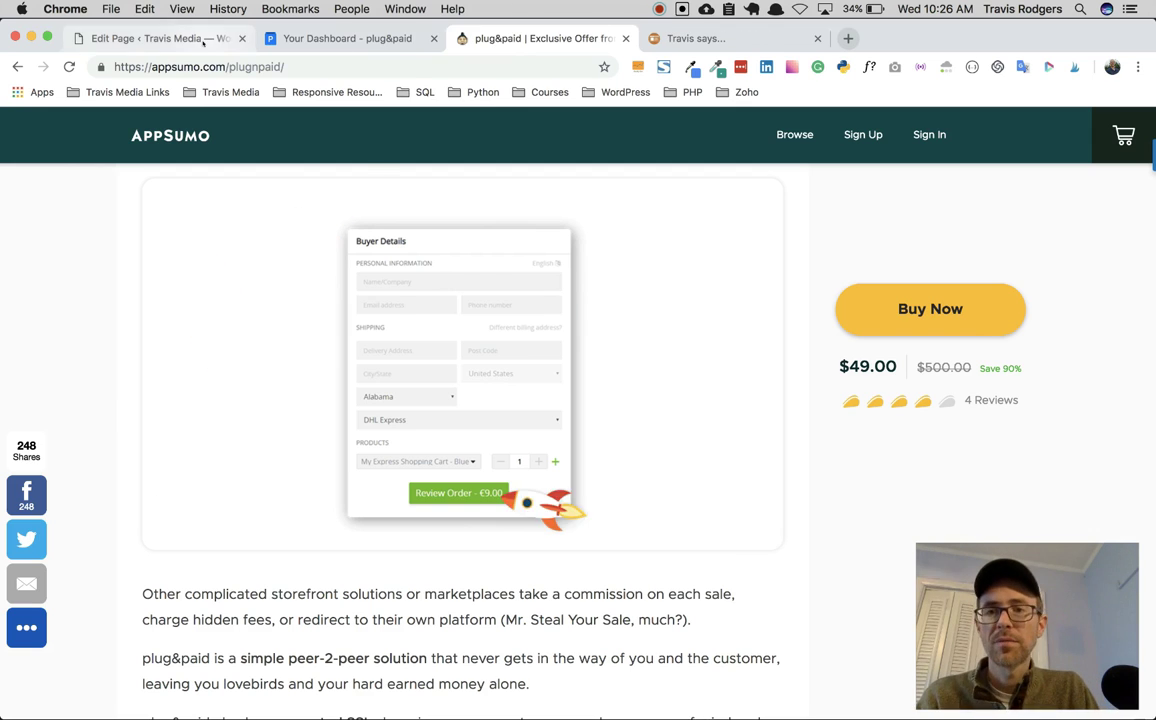
Step: From the plug&paid dashboard, create a new plug named 'Learn to Code Blueprint Ebook'
click(347, 38)
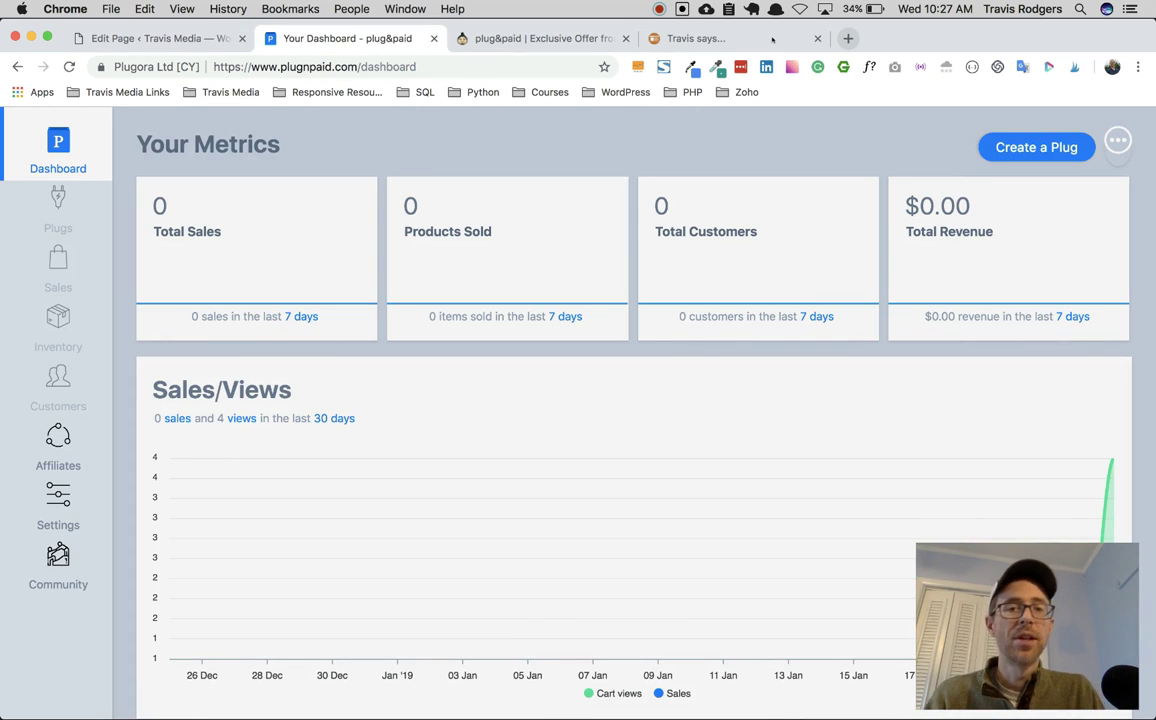
click(1002, 142)
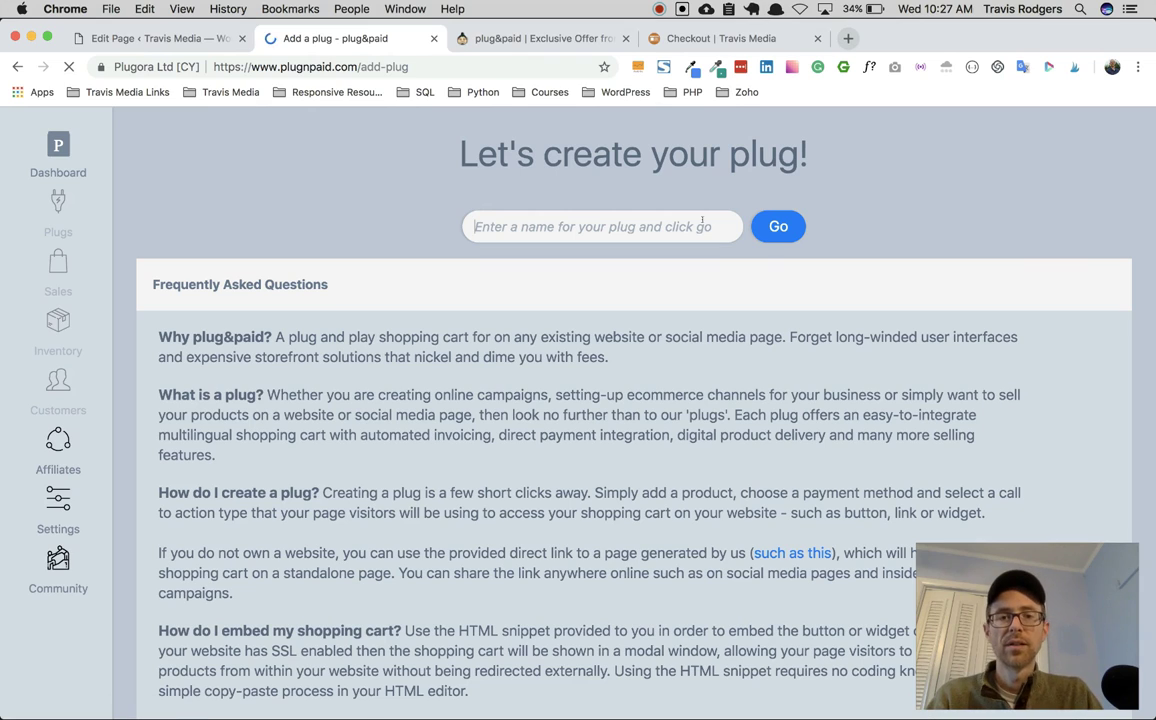
text(Learn to )
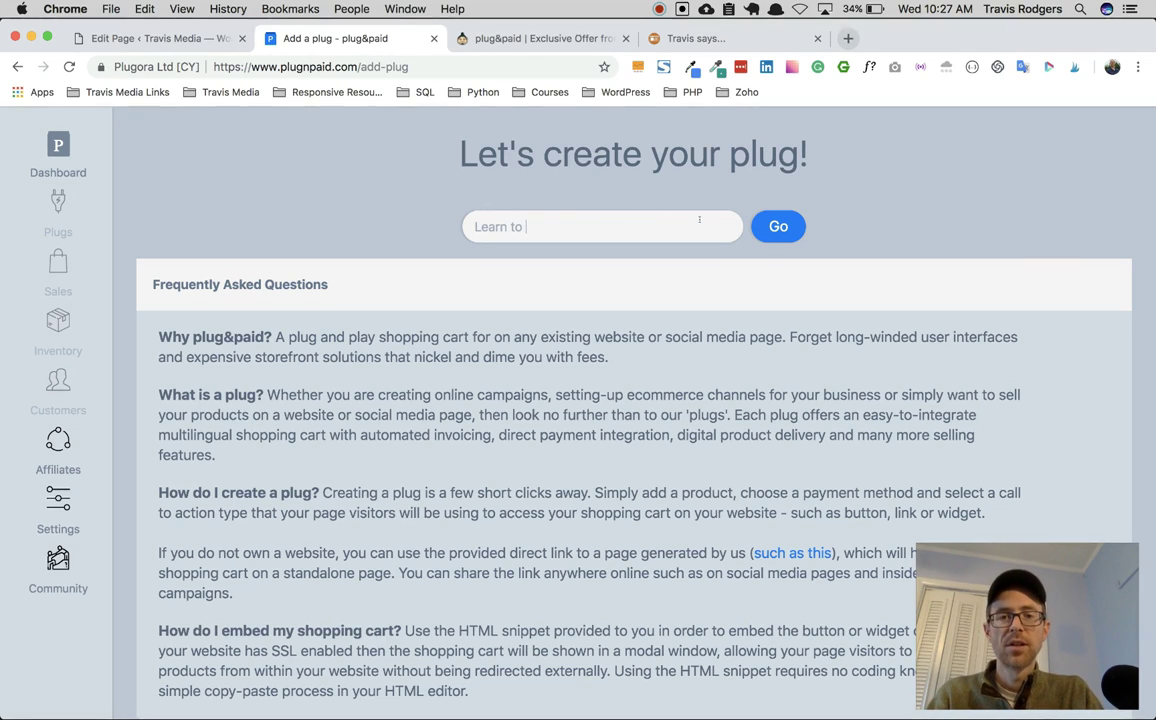
text(Code Blueprint )
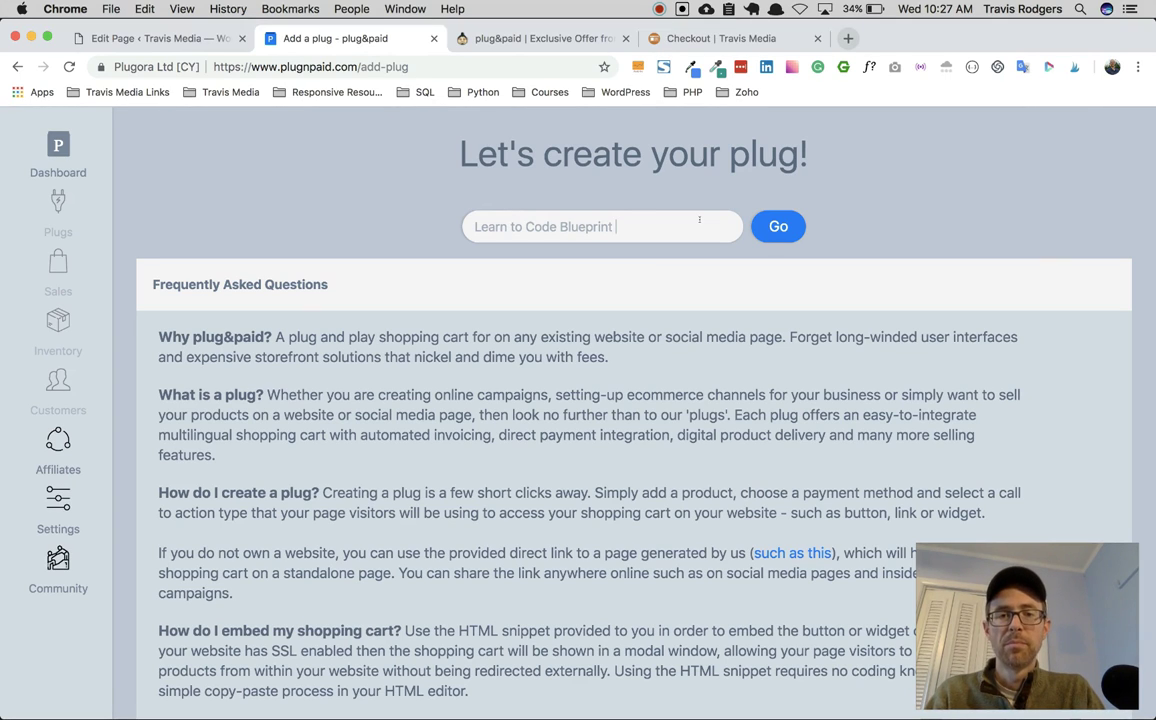
text(Ebook)
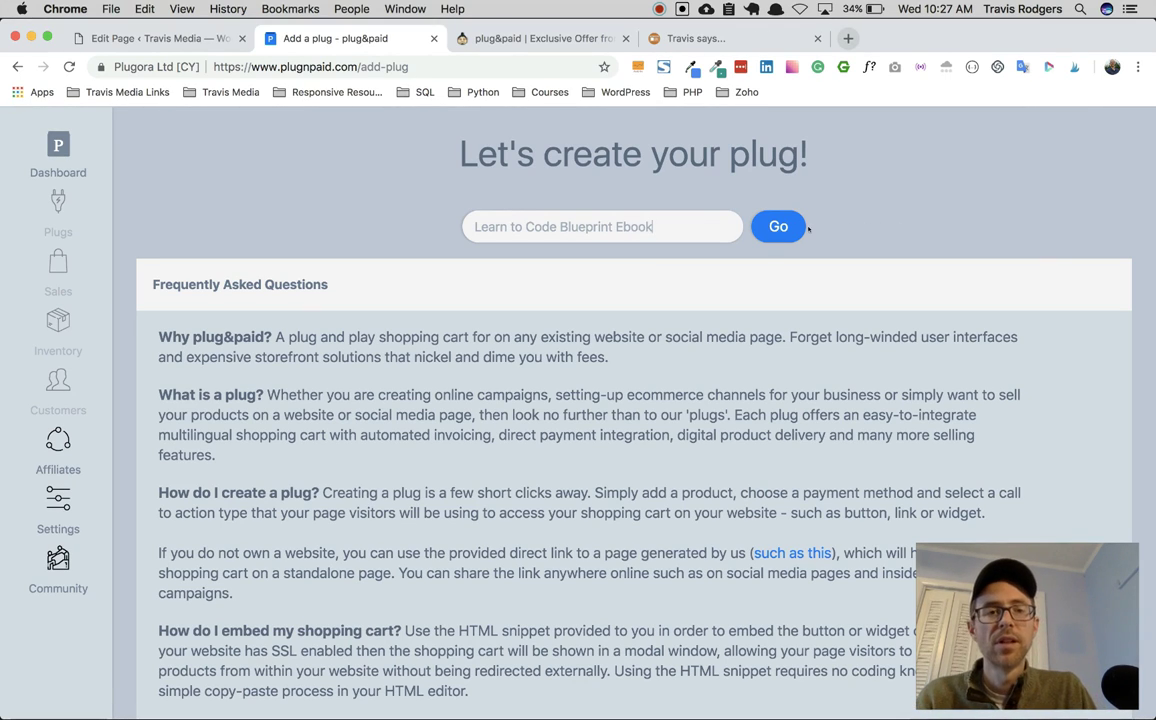
click(791, 226)
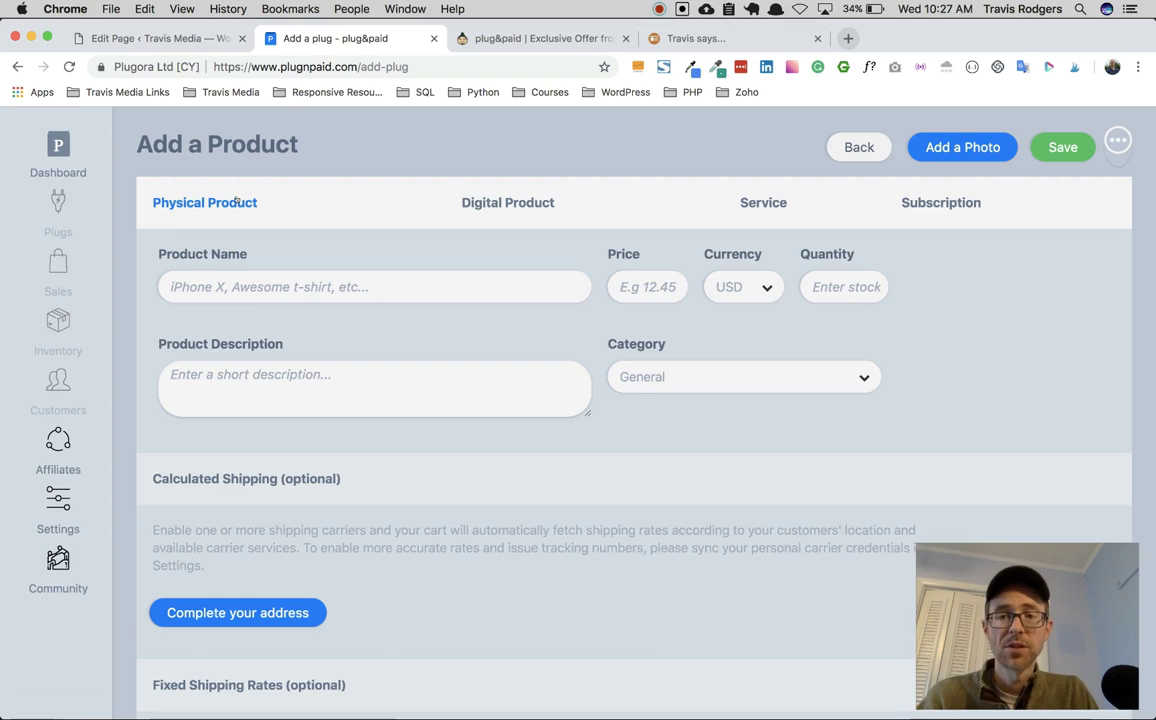
Step: Make it a Digital product named 'Learn to Code Blueprint Ebook' priced at 1.99
click(508, 203)
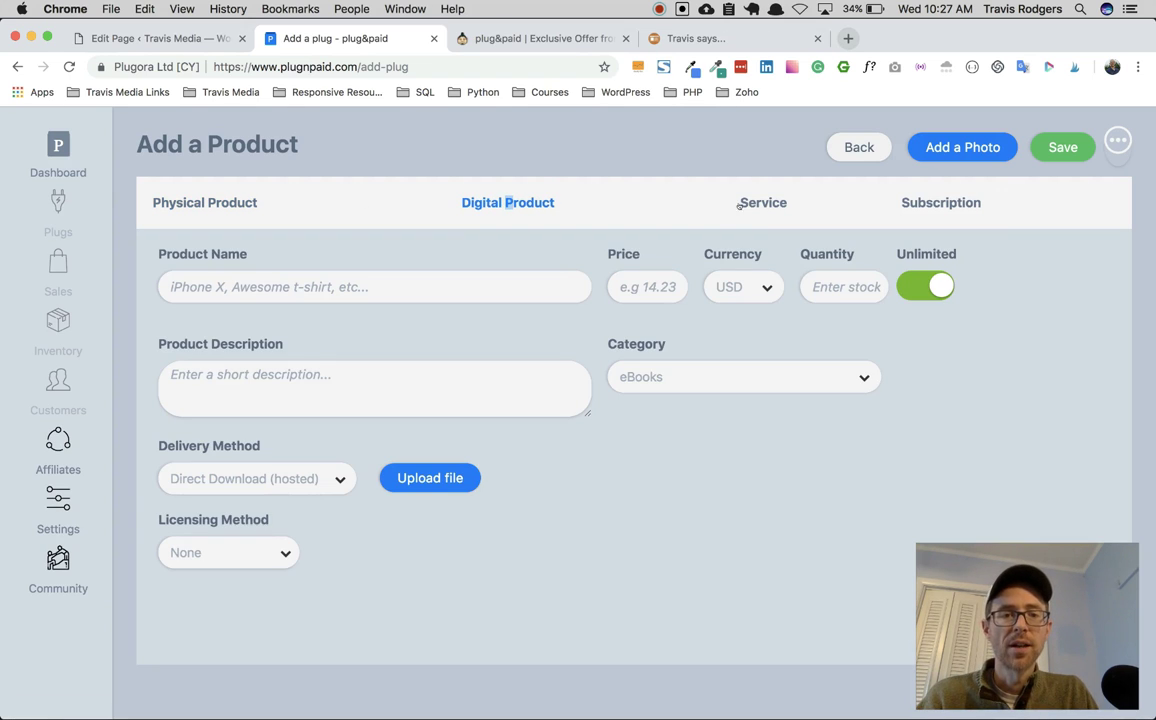
click(743, 203)
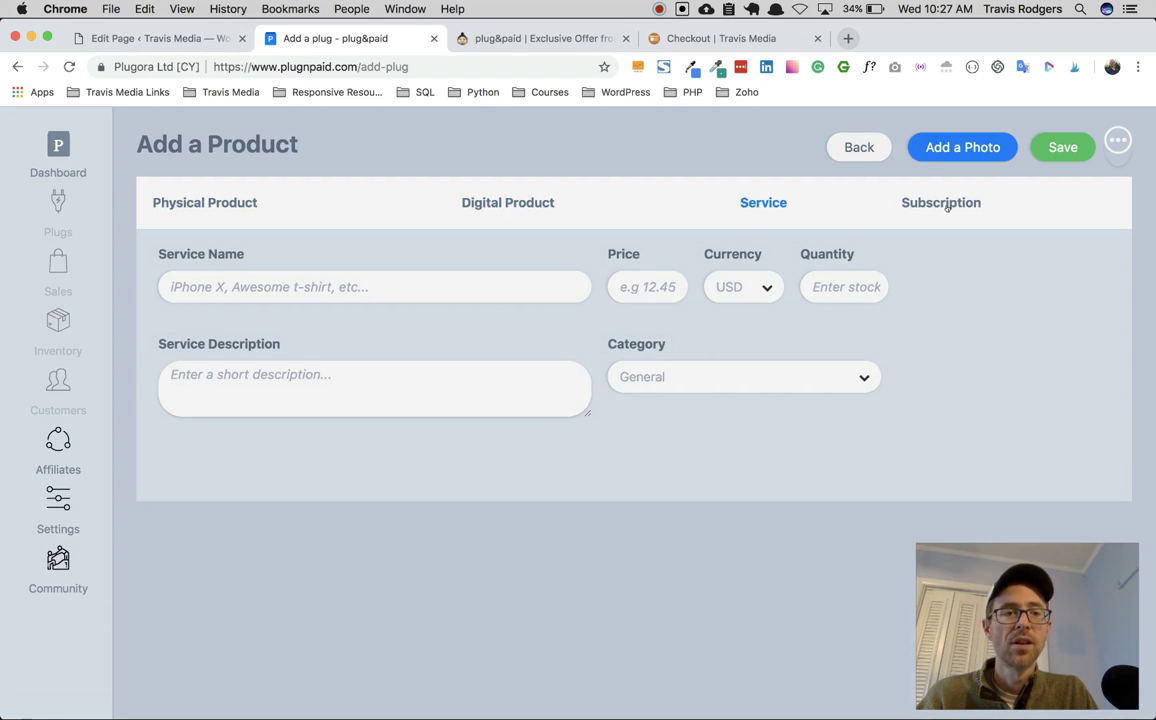
click(947, 204)
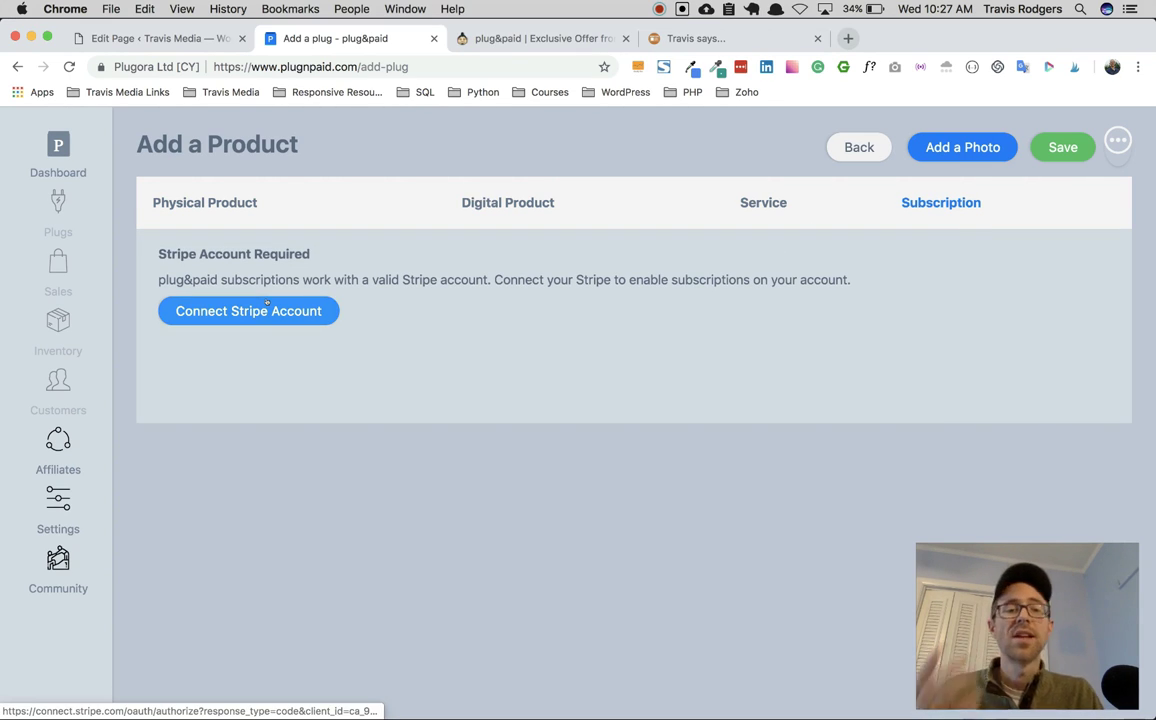
click(492, 202)
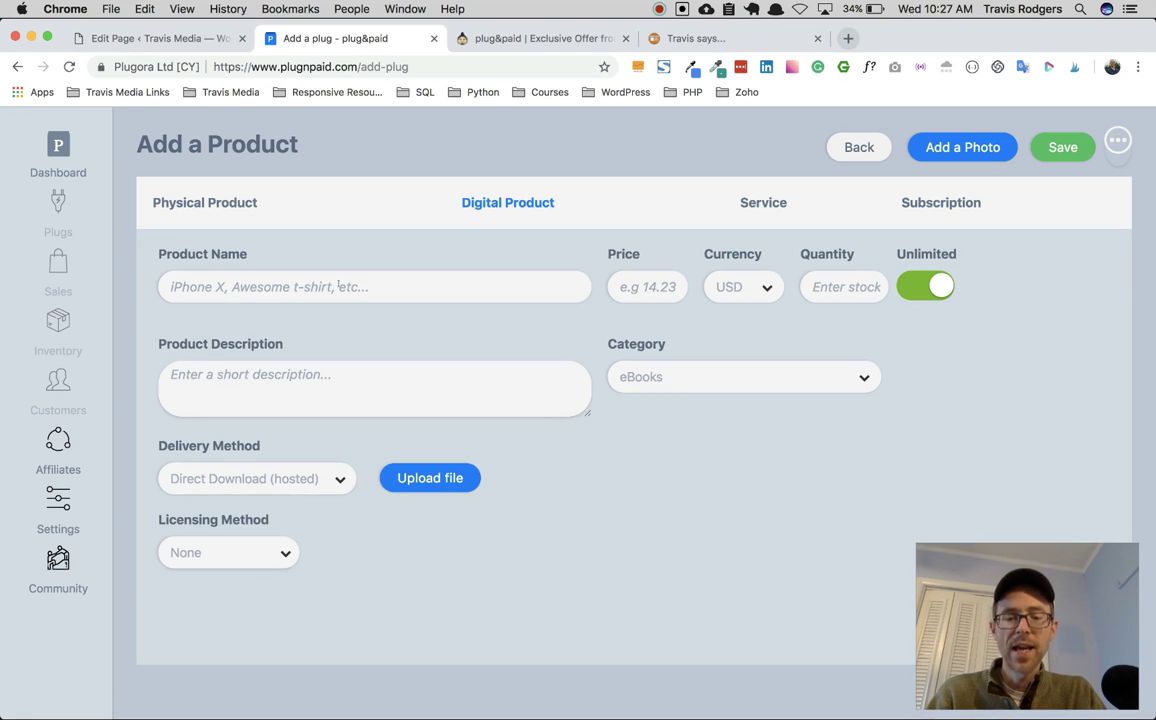
click(338, 286)
text(Learn to Code Blueprint Ebook)
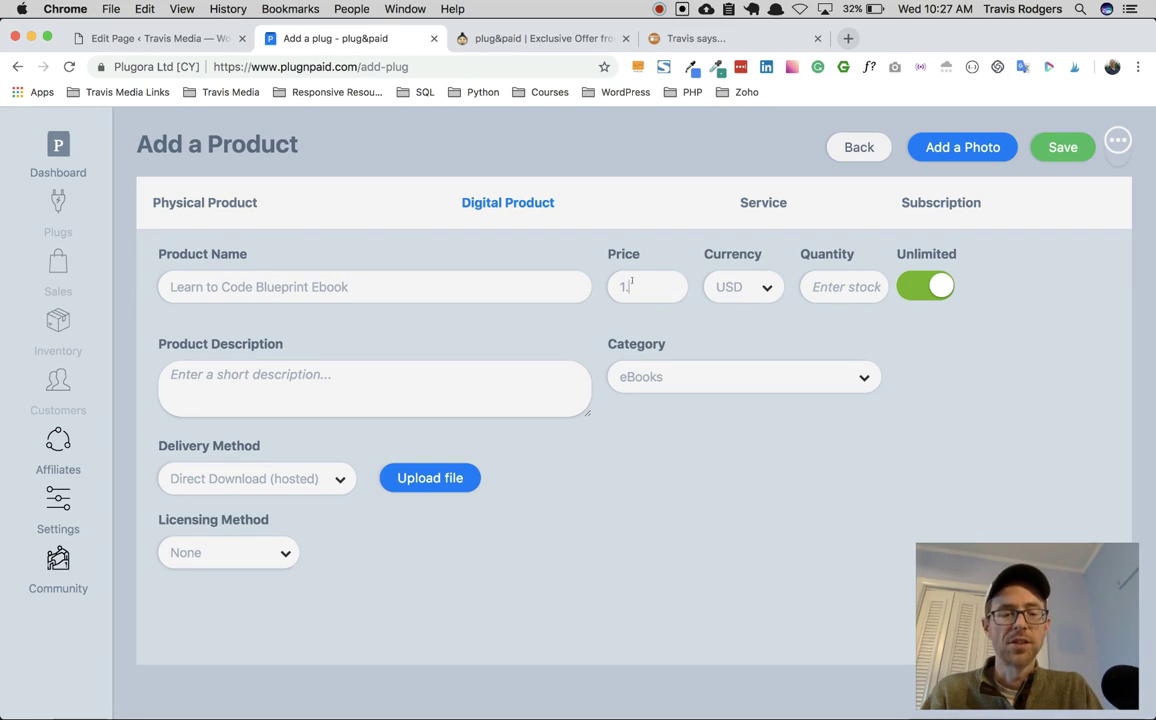
text(.99)
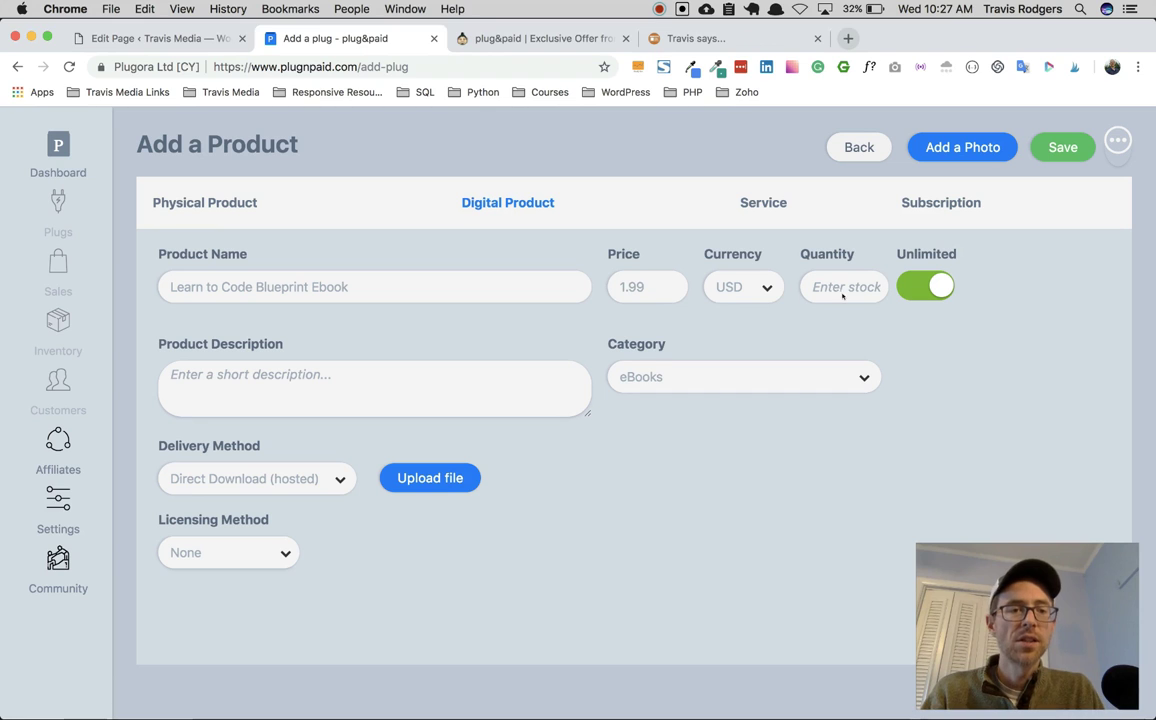
Step: Write the product description 'Learn To Code in 6 months…'
click(438, 379)
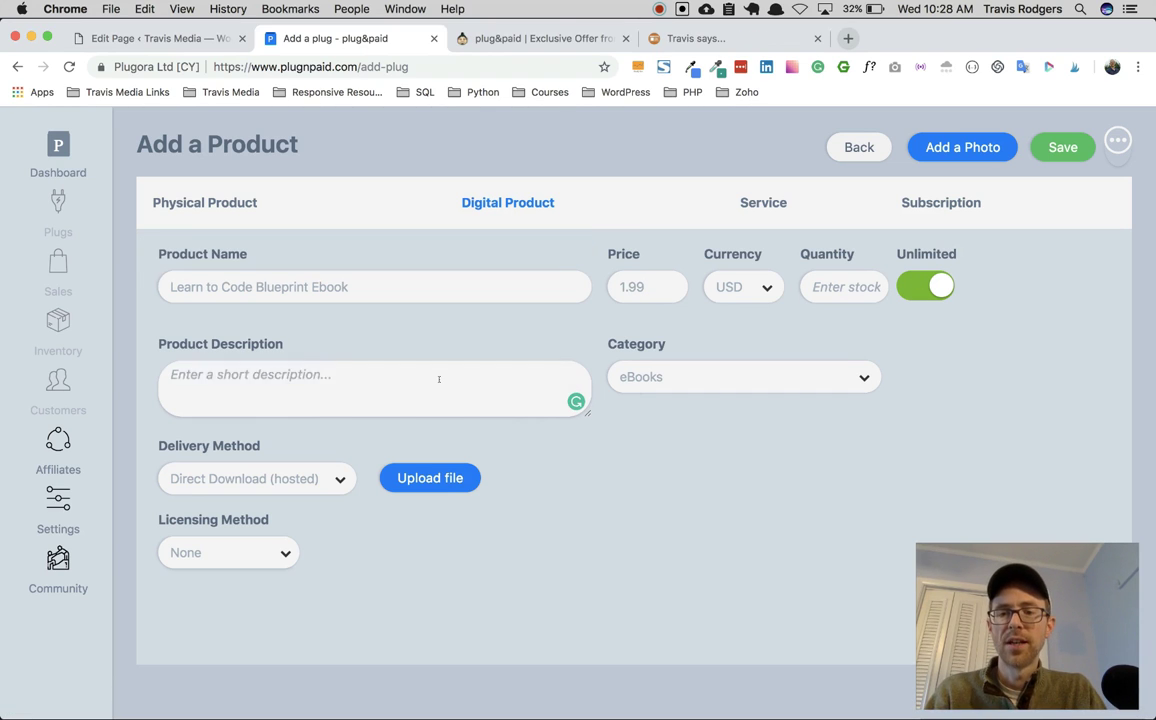
text(Learn To Code)
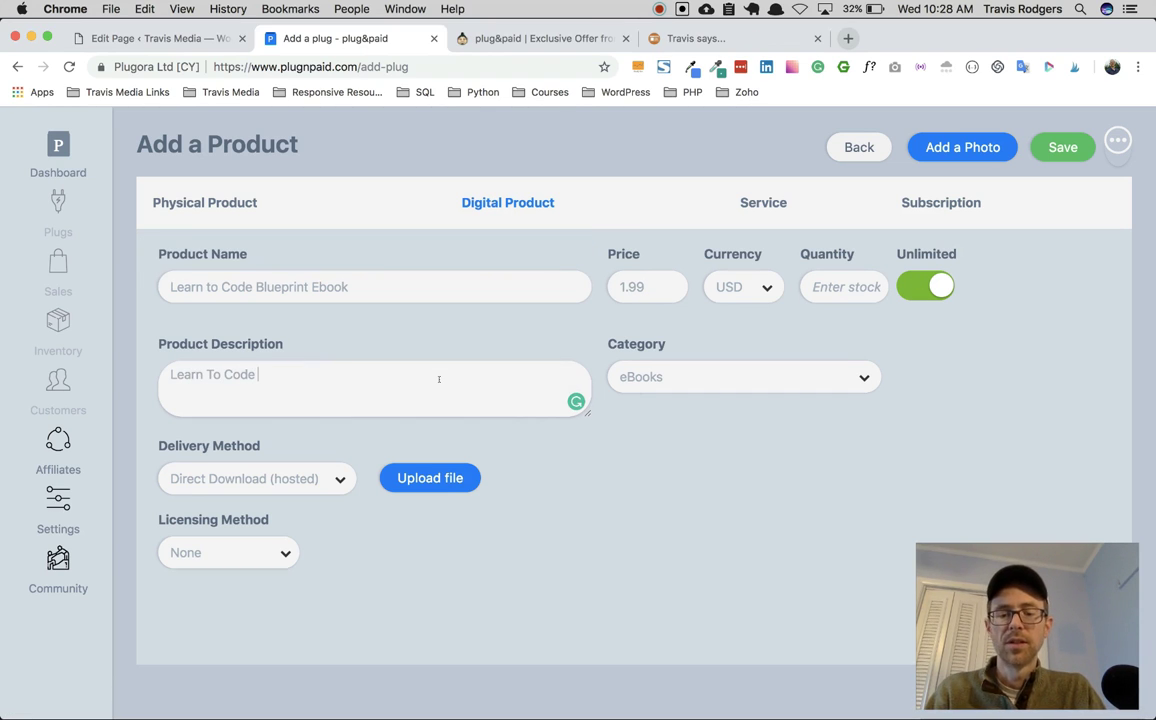
text( Blueprint)
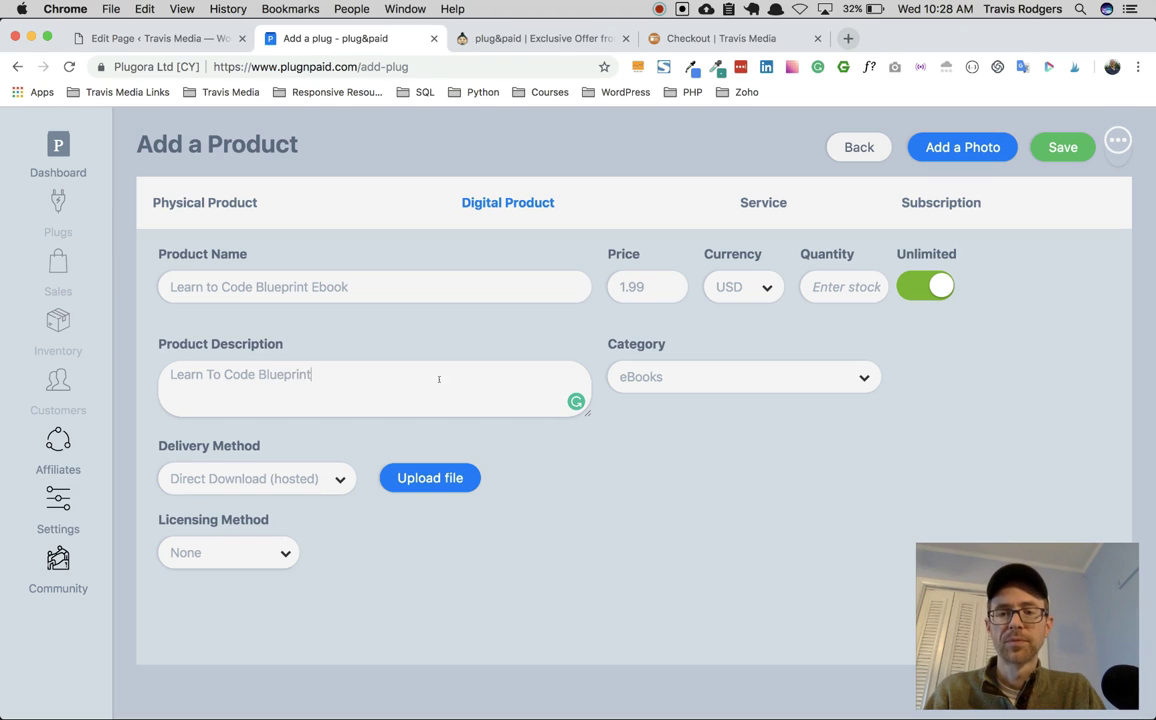
double_click(268, 374)
key(BackSpace)
text(in 6 months Bl)
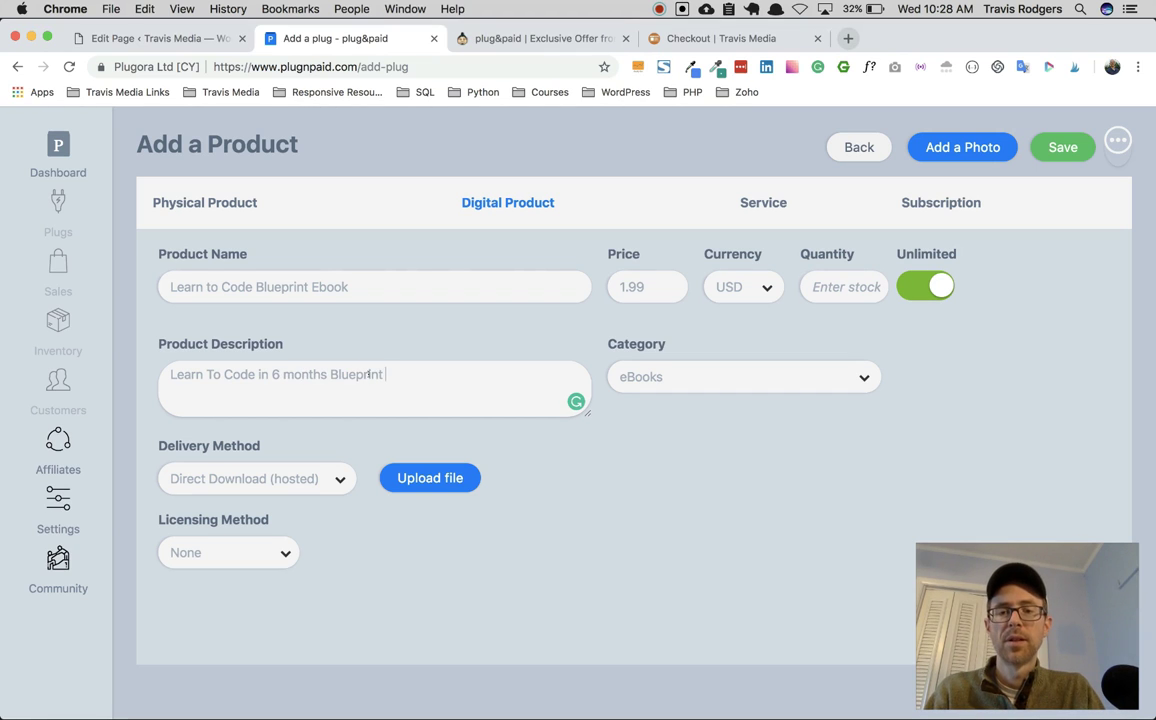
Step: Keep eBooks, Direct Download and no licensing, attach the ebook PDF, and save the product
click(747, 378)
click(341, 486)
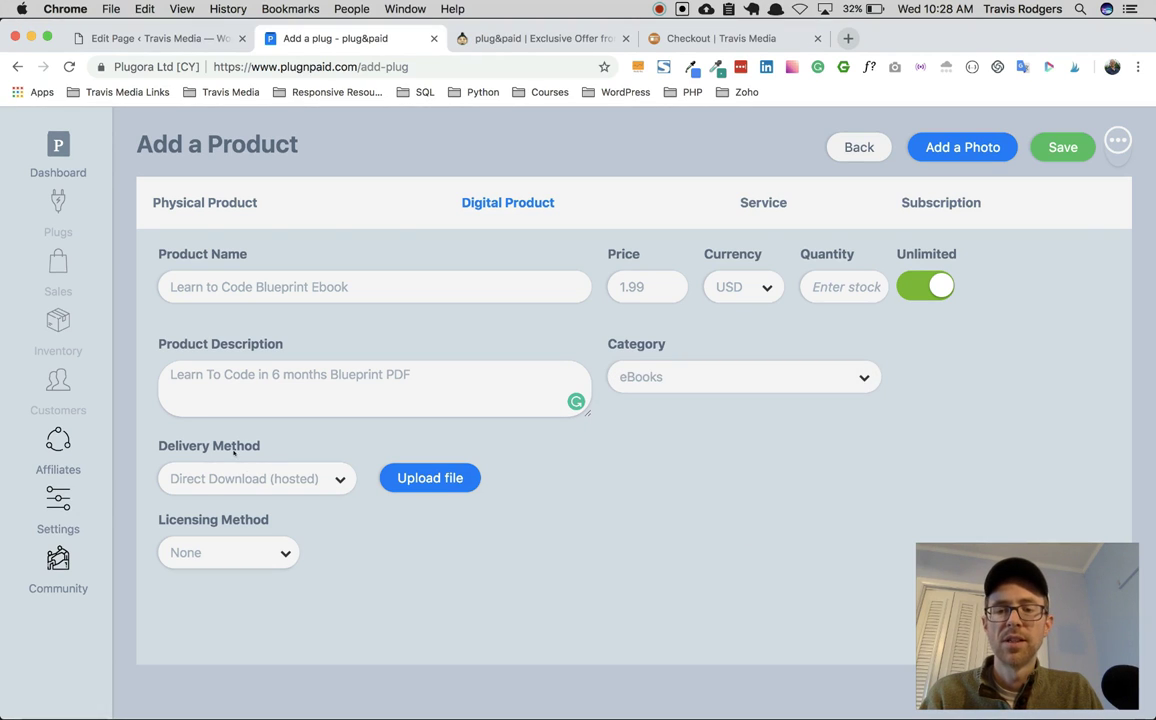
click(262, 482)
click(255, 478)
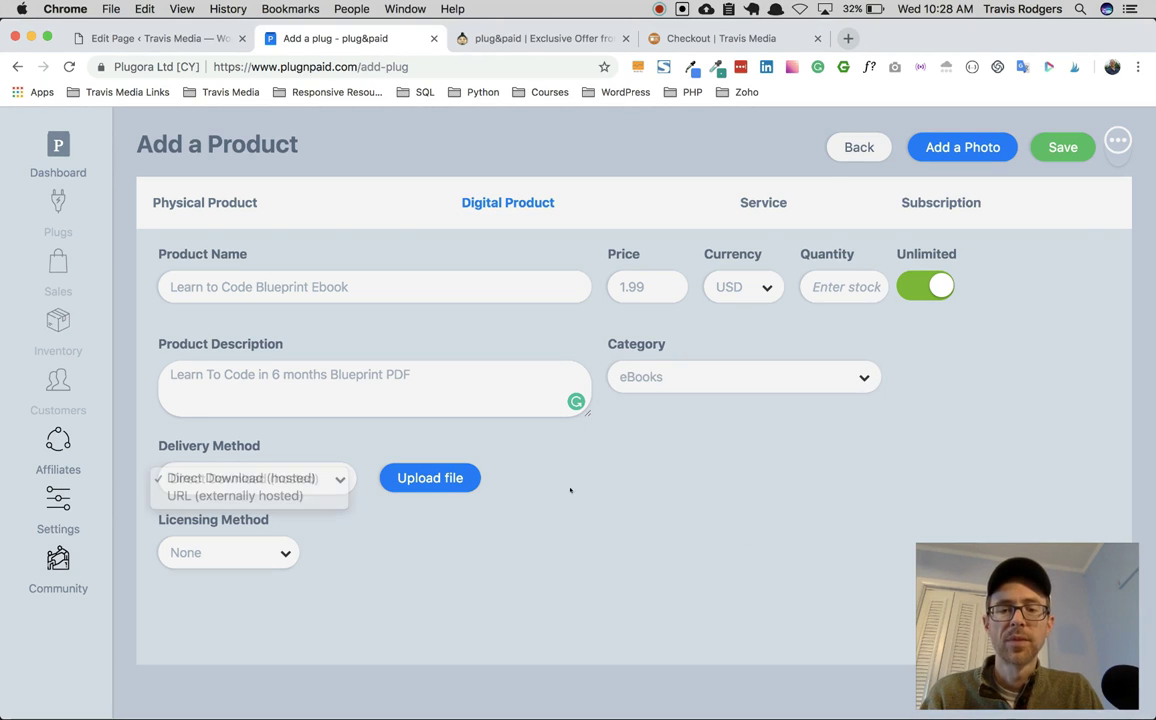
click(446, 478)
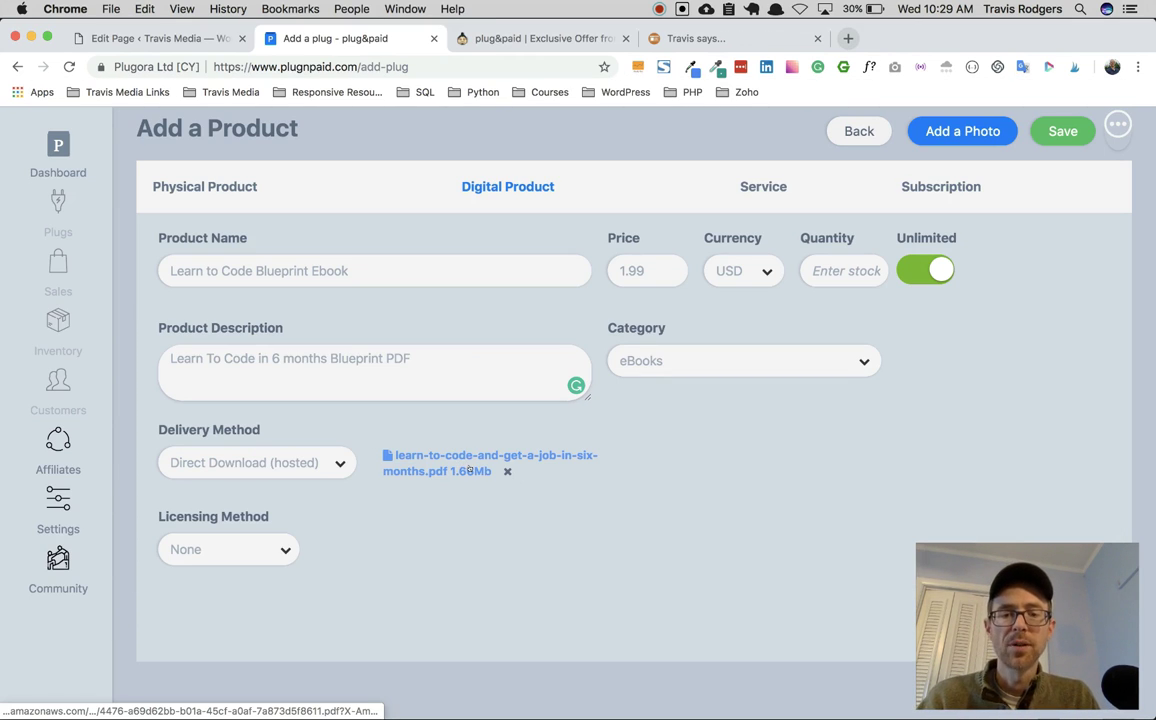
click(253, 549)
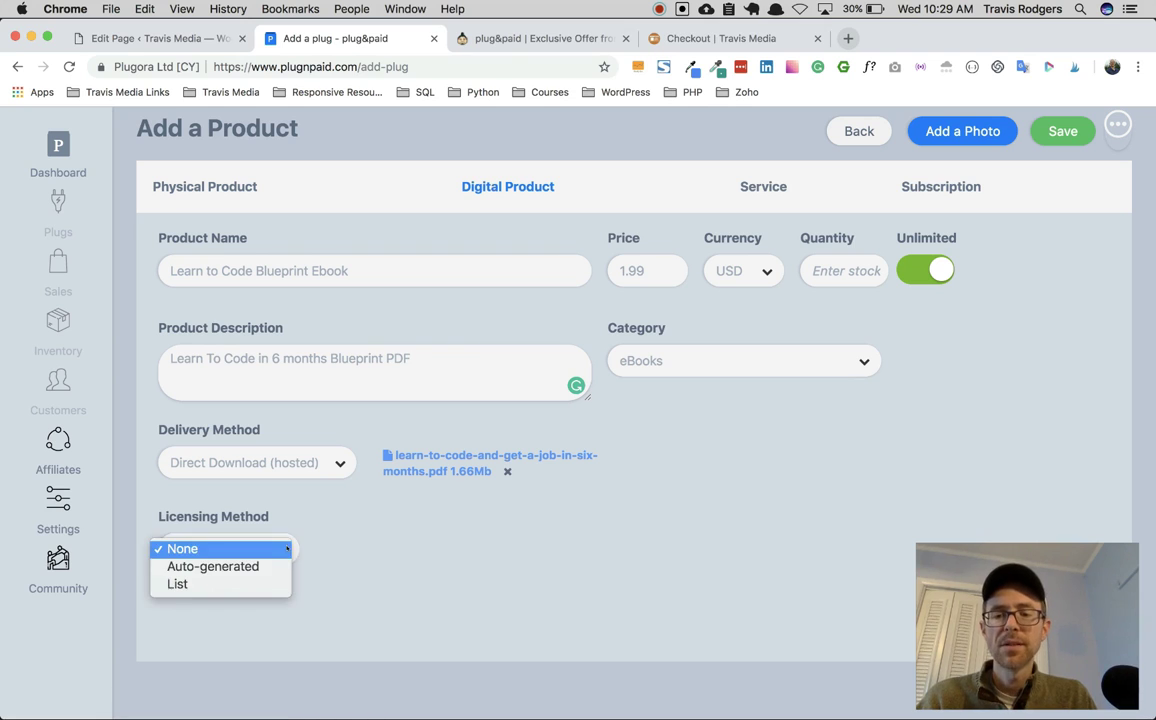
click(395, 549)
click(1050, 132)
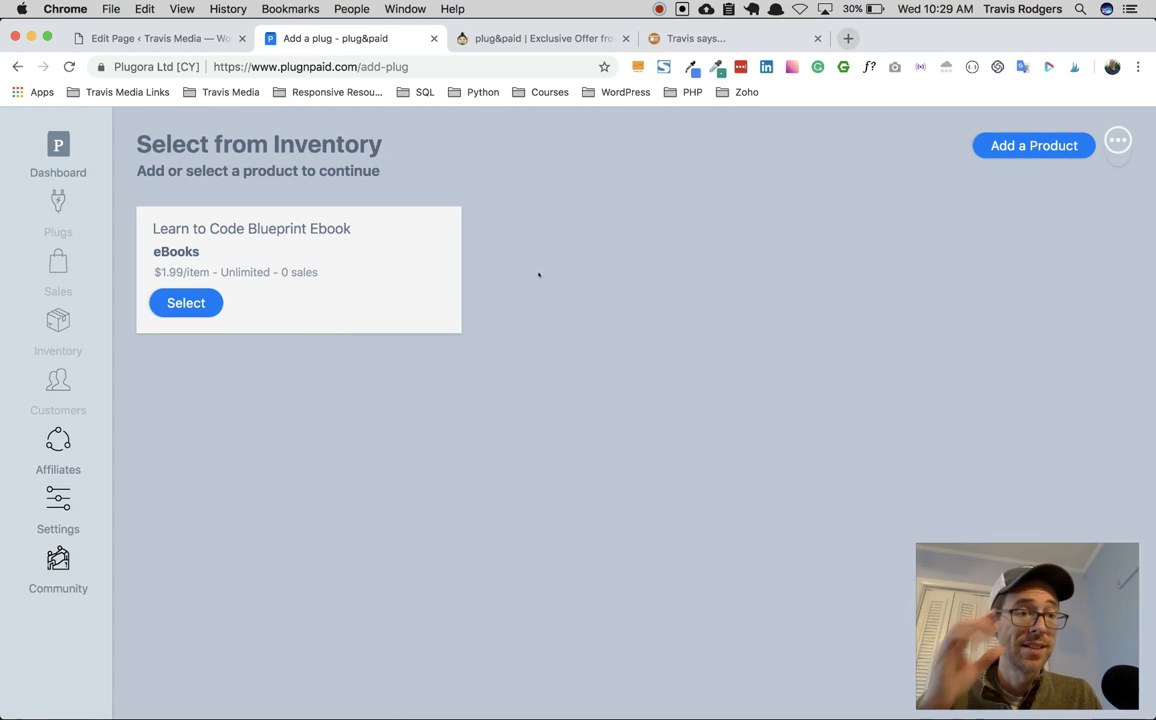
Step: Select the Learn to Code Blueprint Ebook for the plug and enable PayPal Individual payments
click(186, 303)
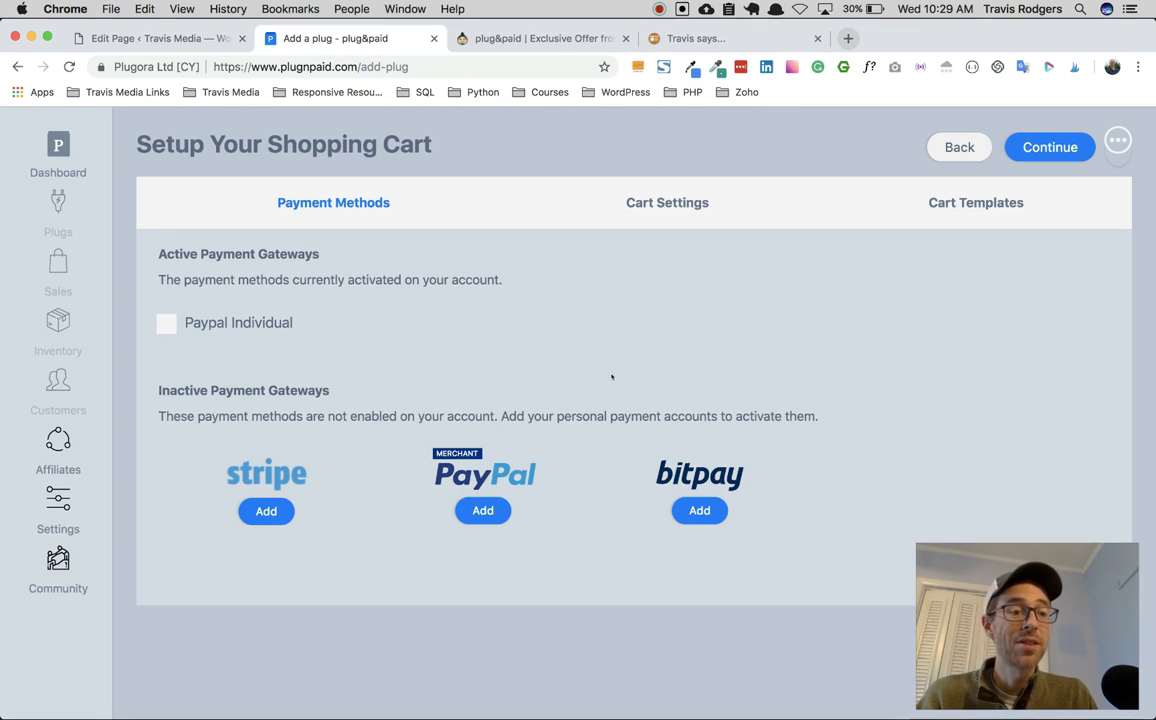
click(164, 326)
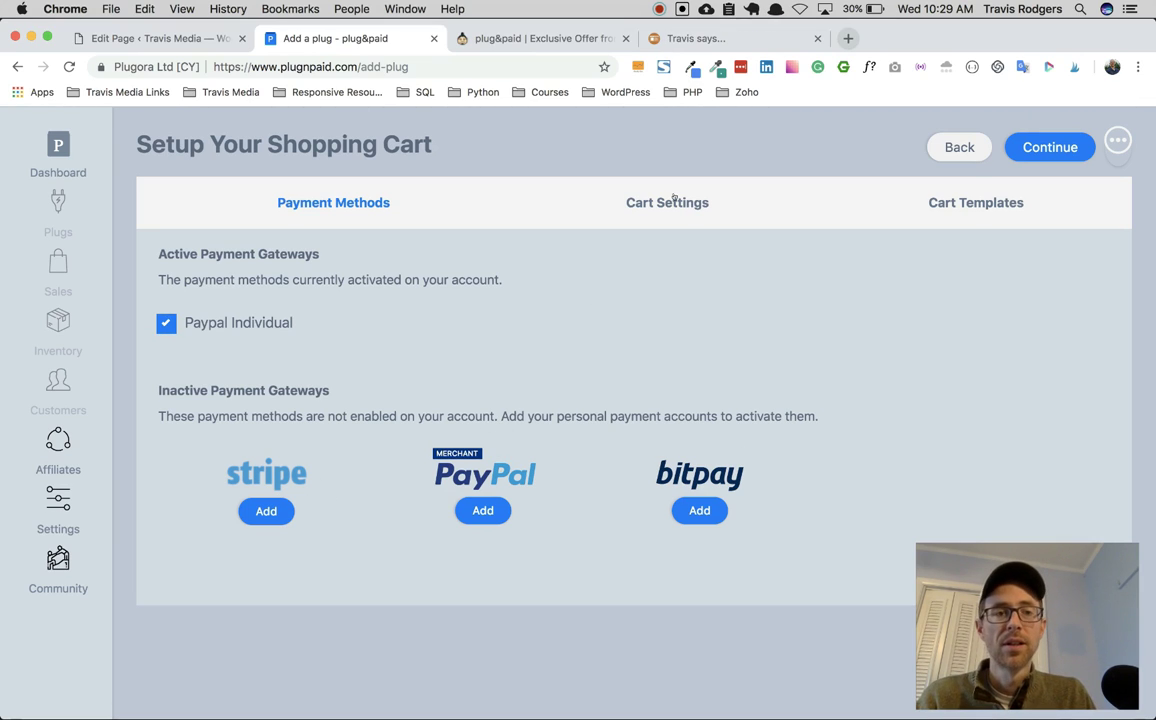
click(1050, 147)
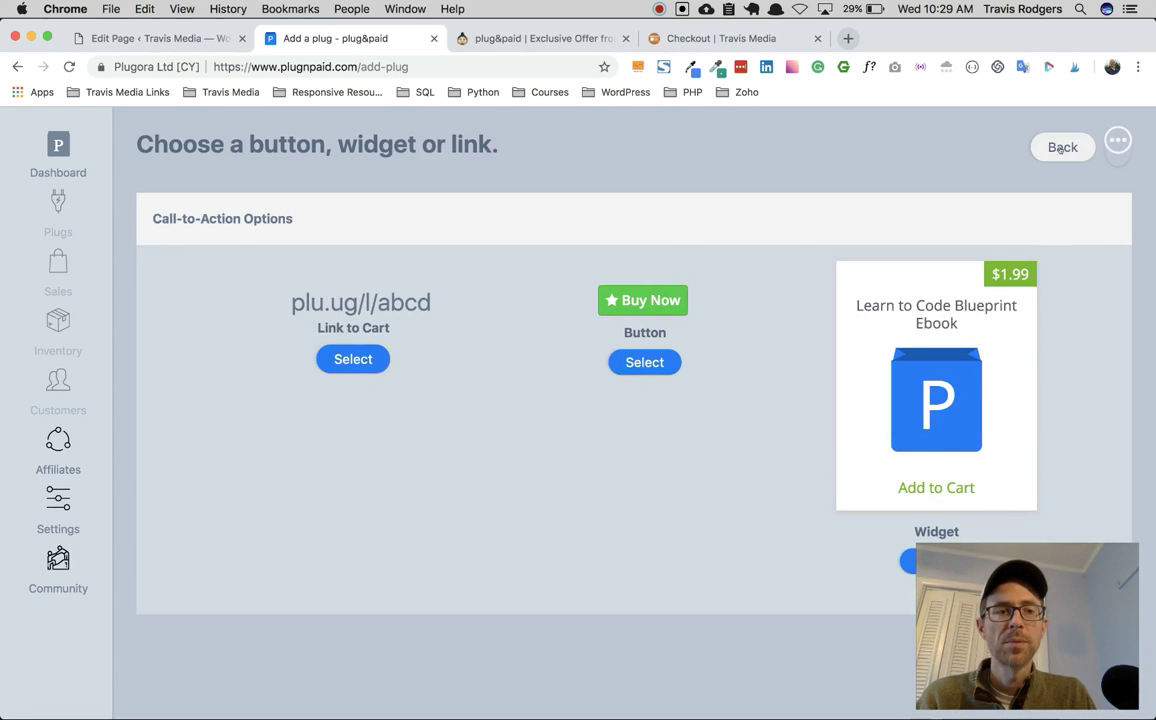
click(1062, 147)
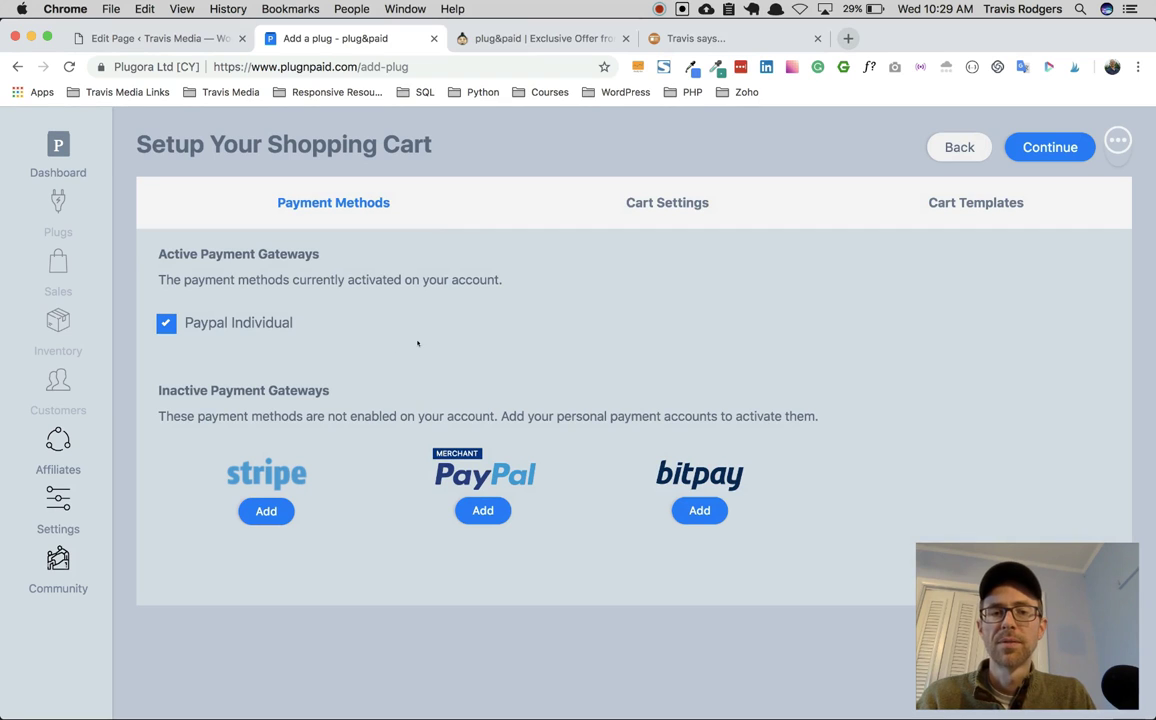
Step: Open Cart Settings and keep the cart language as Dynamic
click(686, 204)
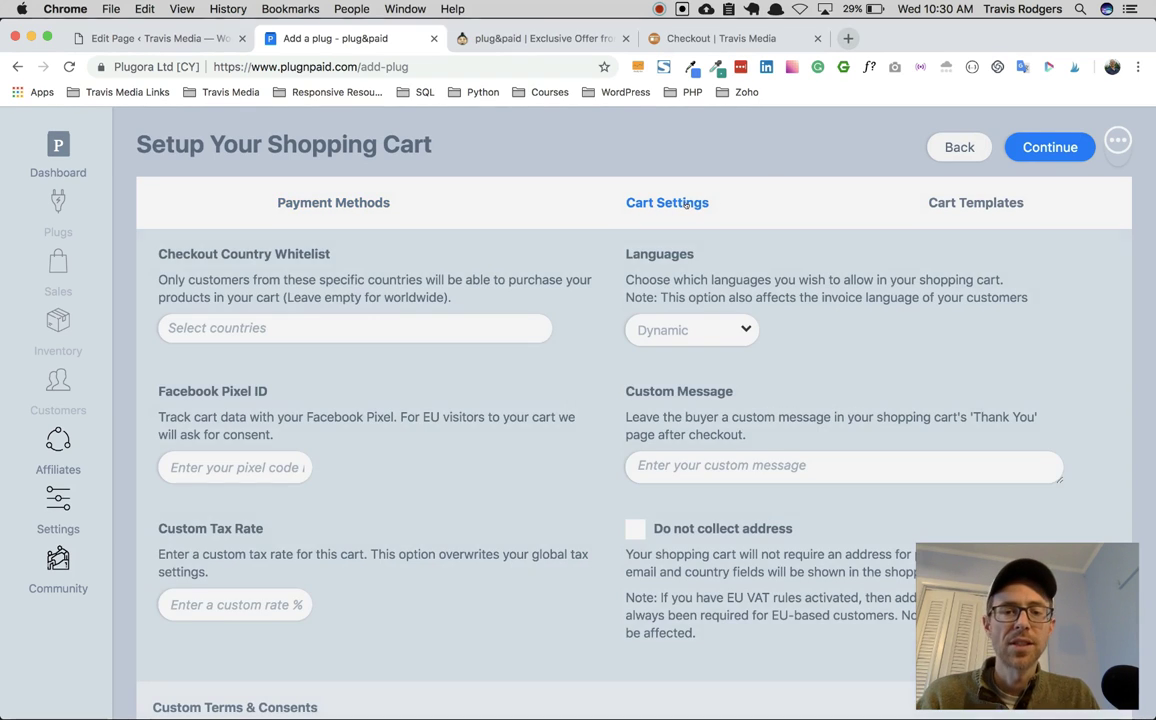
scroll(355, 380, down, 5)
scroll(355, 380, up, 5)
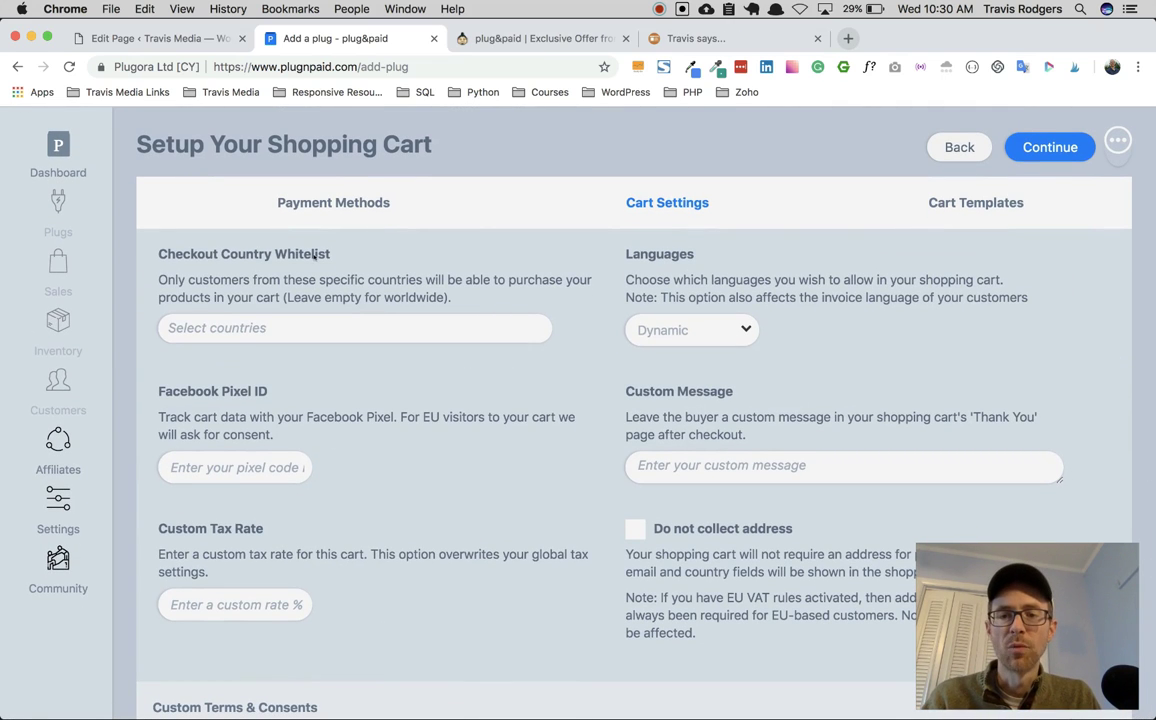
scroll(296, 337, down, 1)
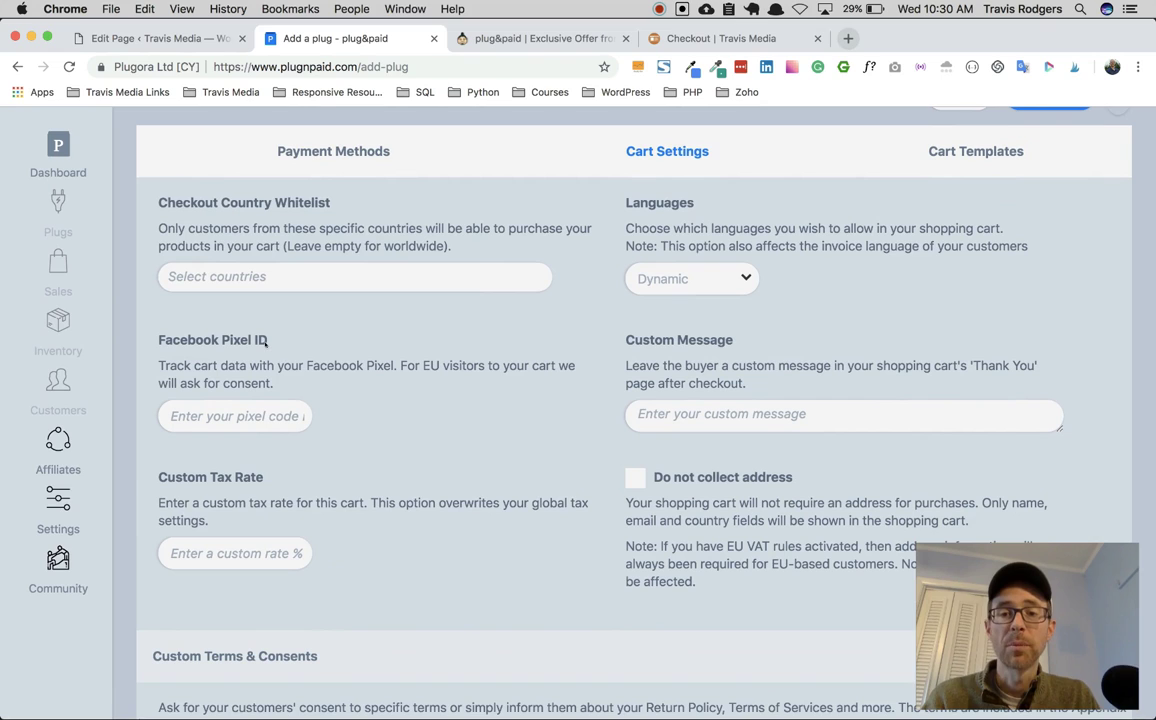
click(677, 280)
click(740, 279)
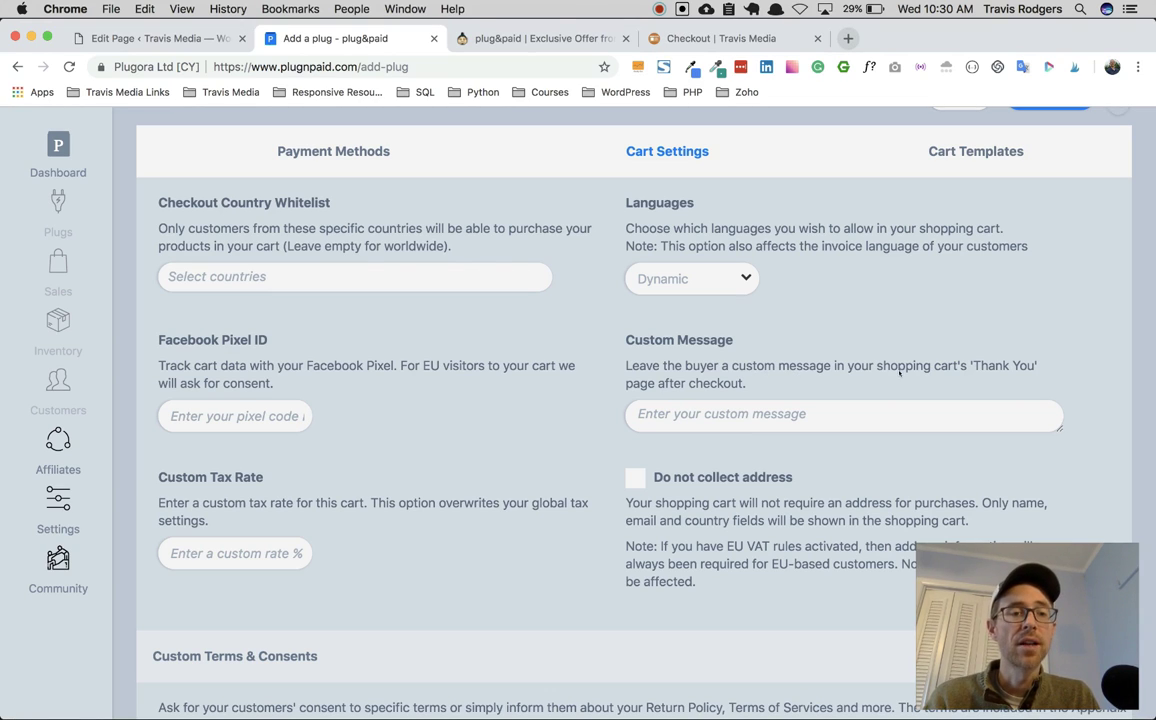
Step: Set the thank-you message to 'Hey Thanks!' and stop collecting buyer addresses
click(910, 418)
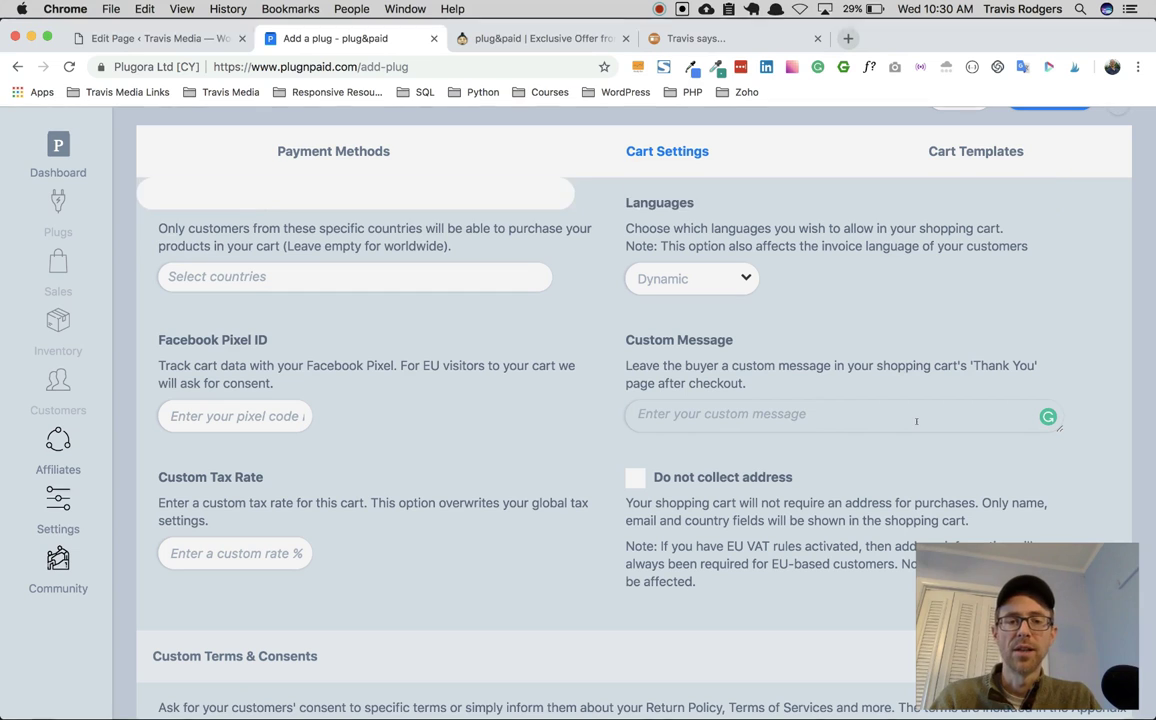
text(Th)
key(BackSpace)
key(BackSpace)
text(Hey Than)
scroll(680, 325, down, 3)
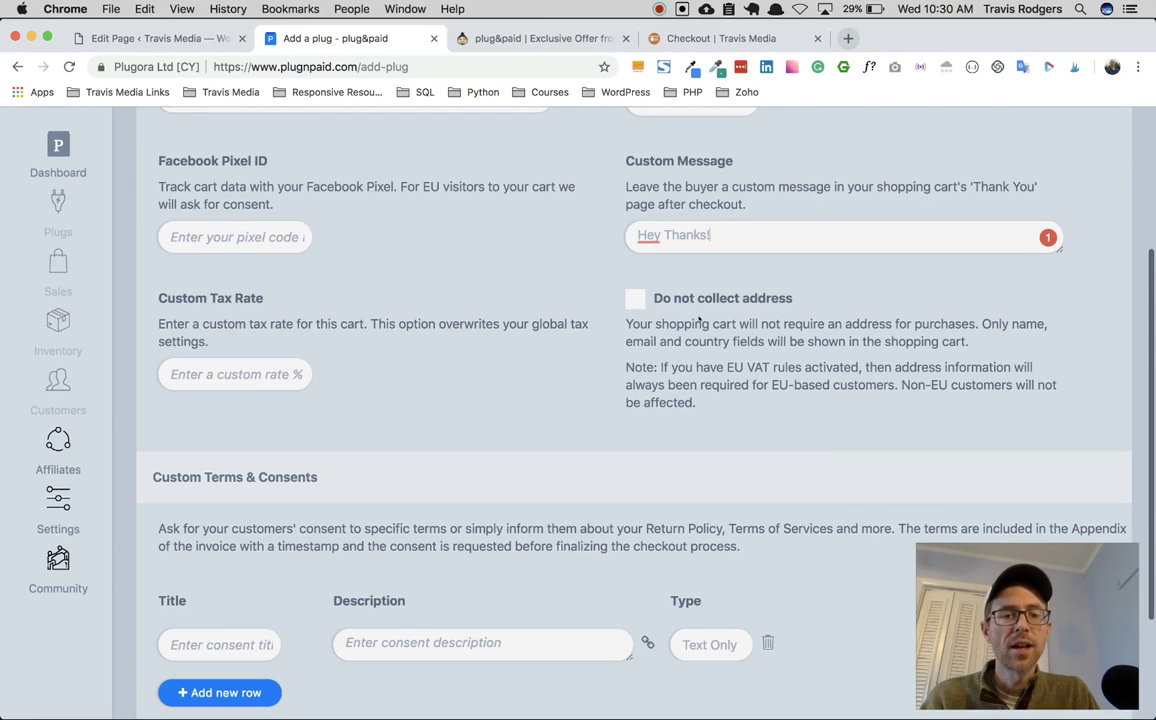
click(638, 301)
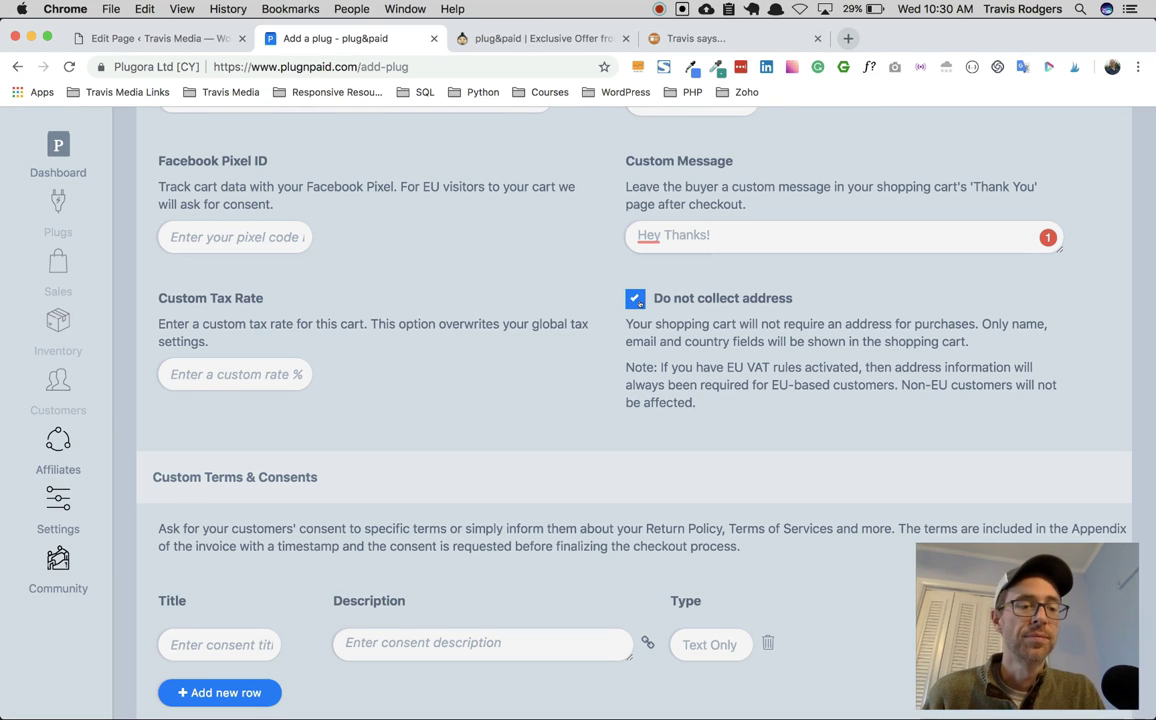
scroll(547, 366, down, 3)
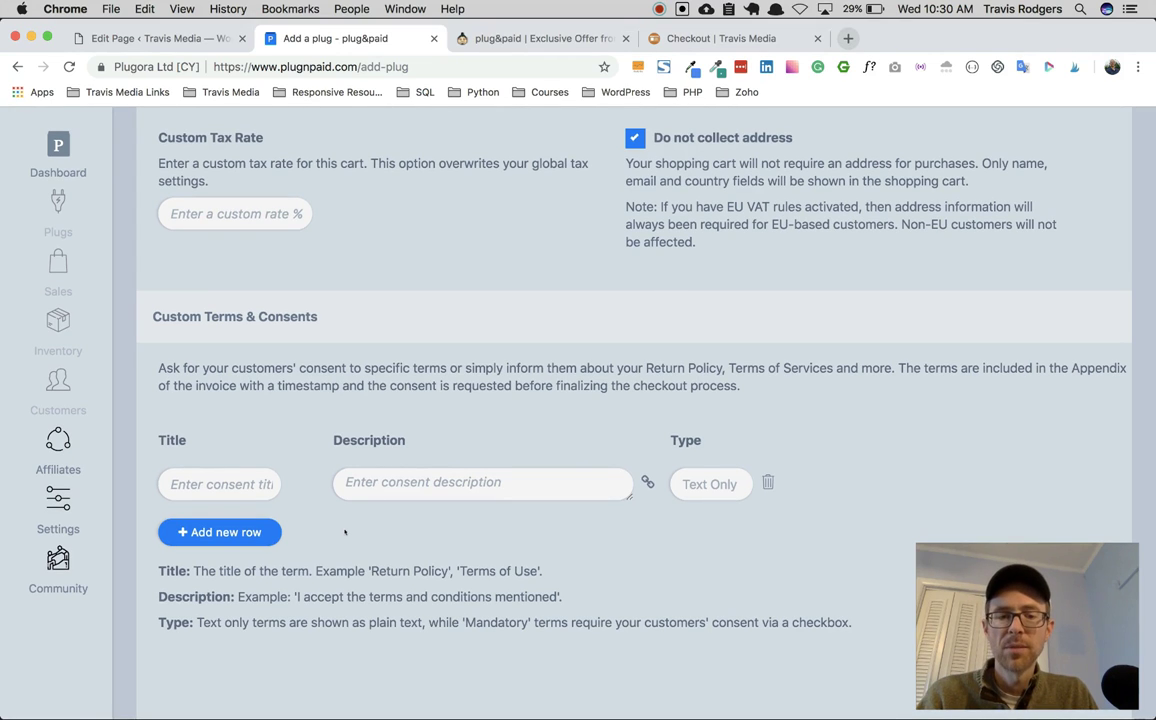
scroll(893, 265, up, 8)
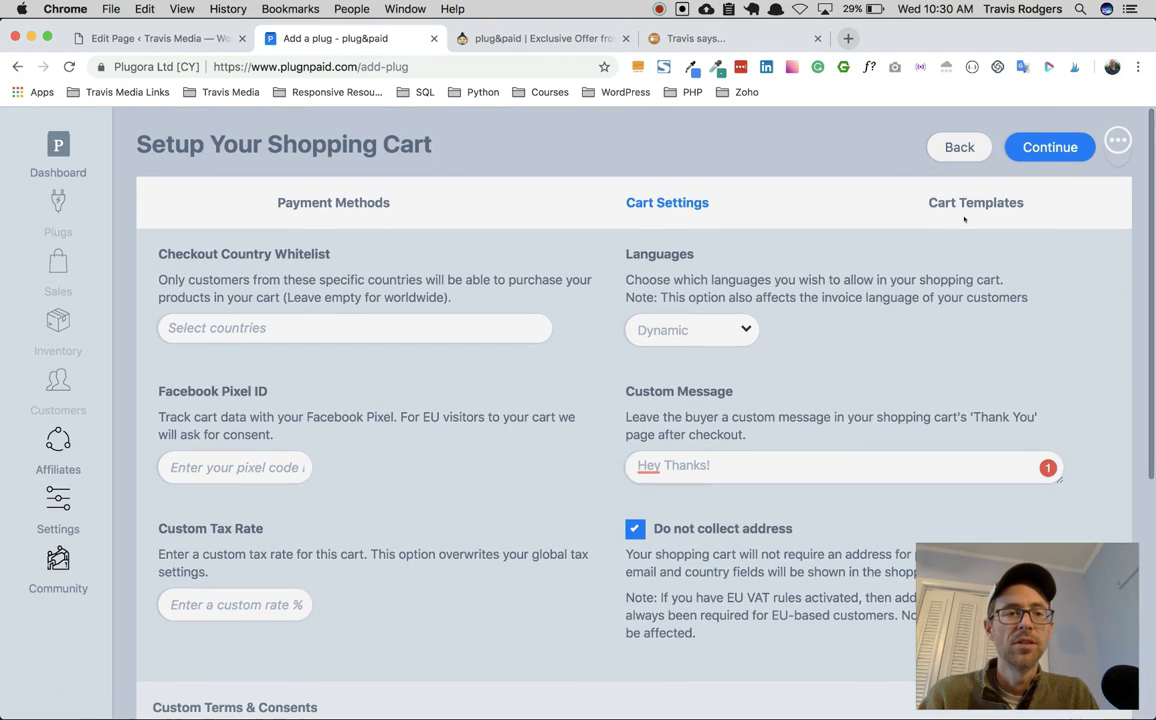
Step: Review the cart templates, leaving Express Checkout (v2) selected
click(951, 203)
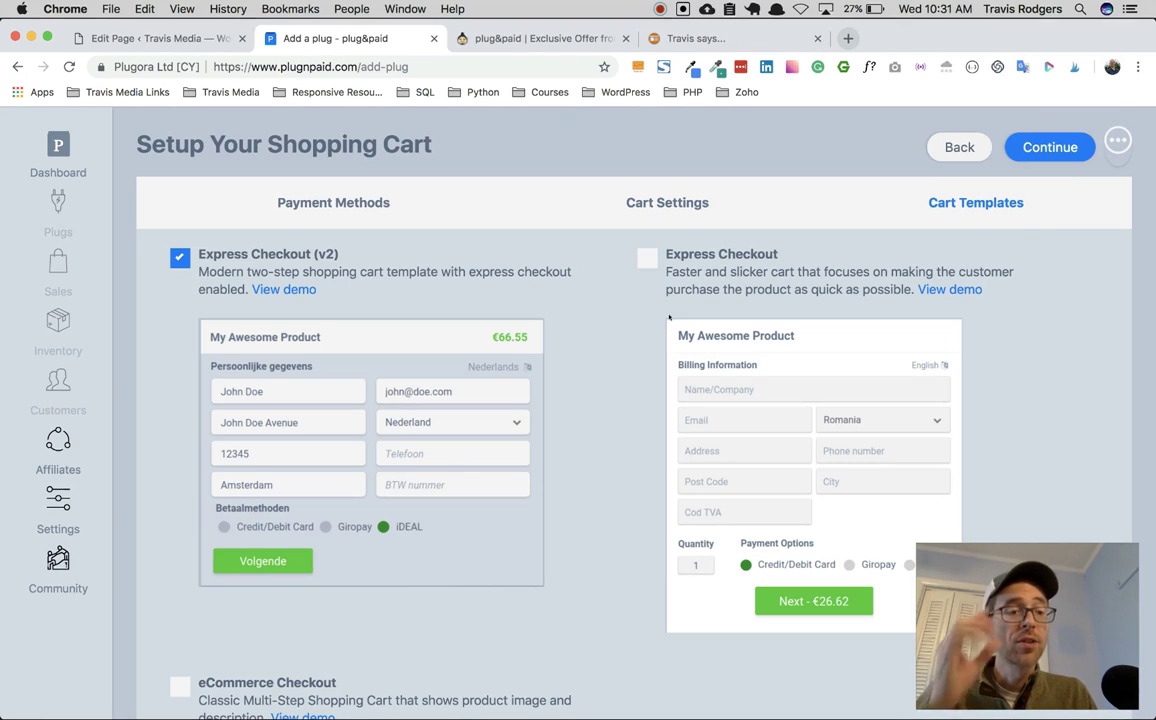
mouse_move(743, 369)
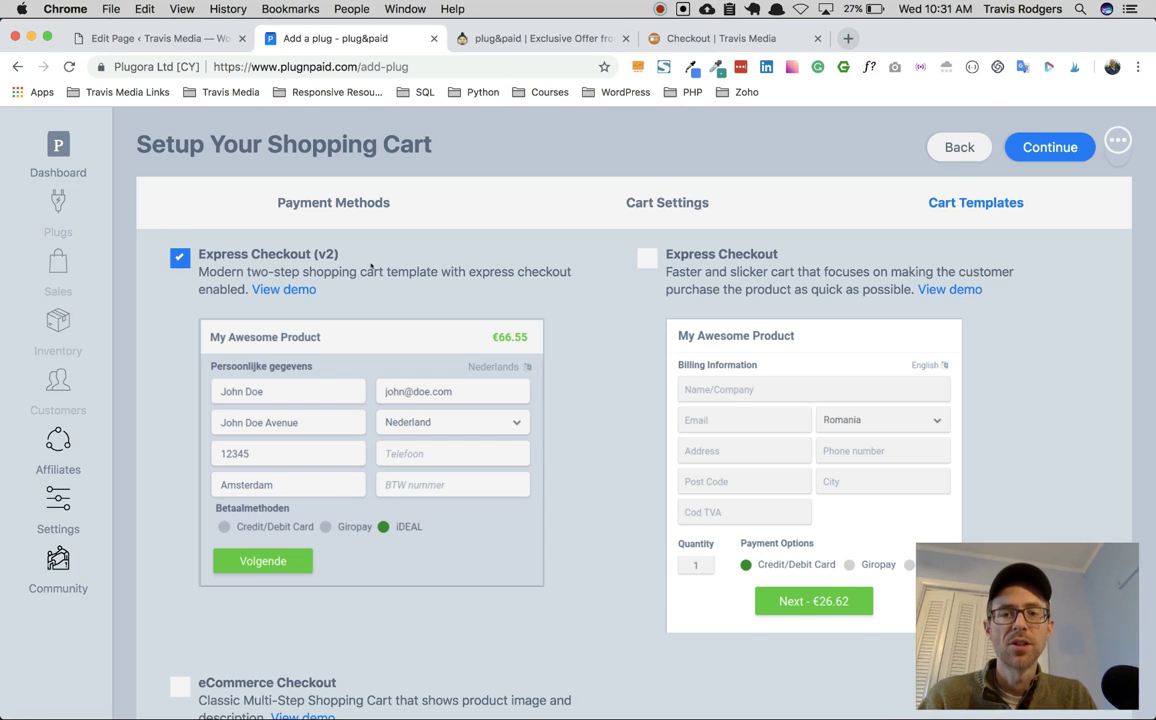
scroll(371, 266, down, 5)
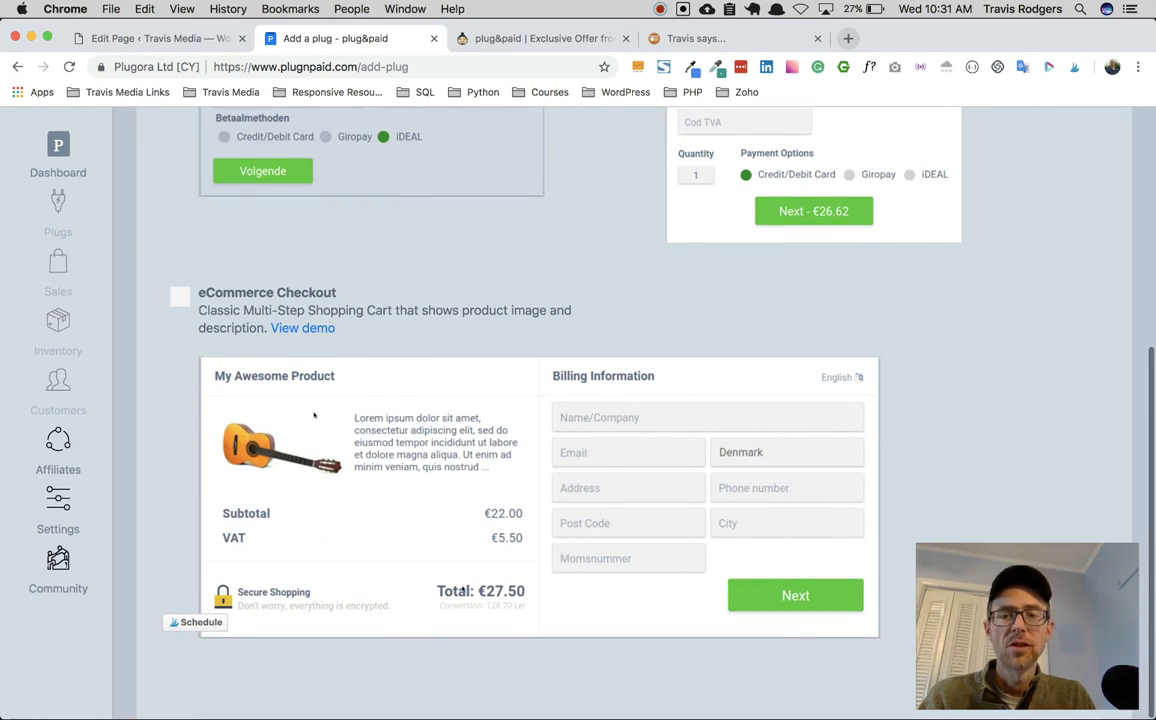
scroll(299, 344, up, 3)
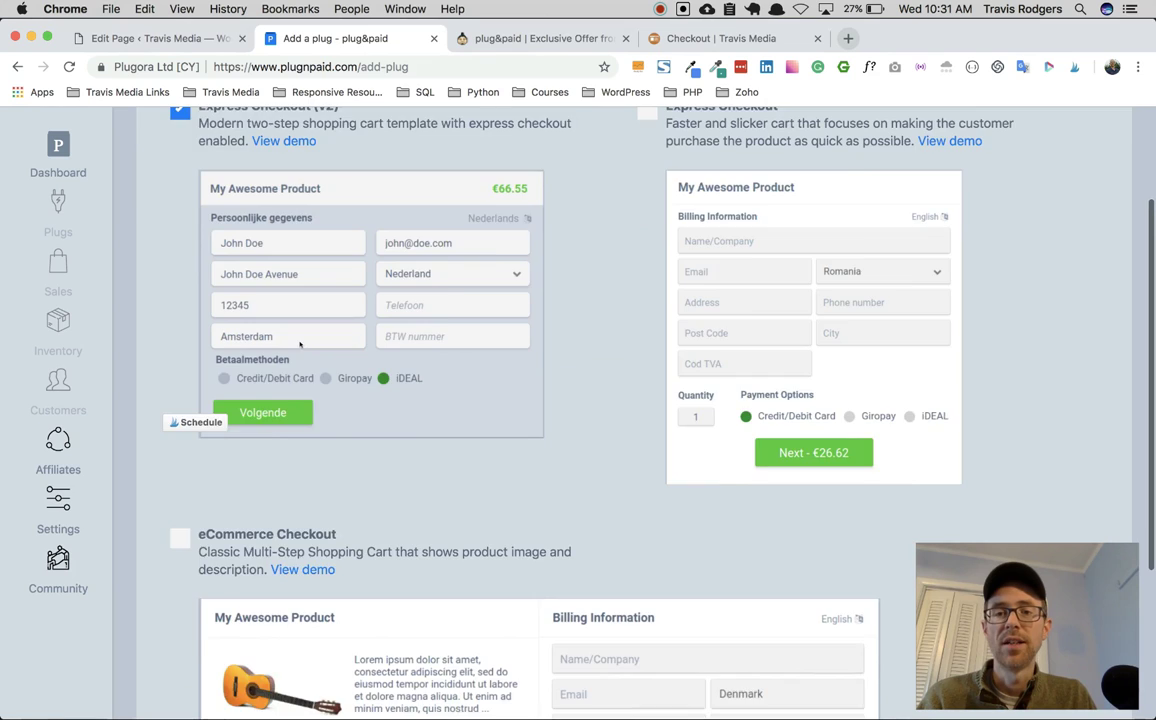
scroll(299, 344, up, 1)
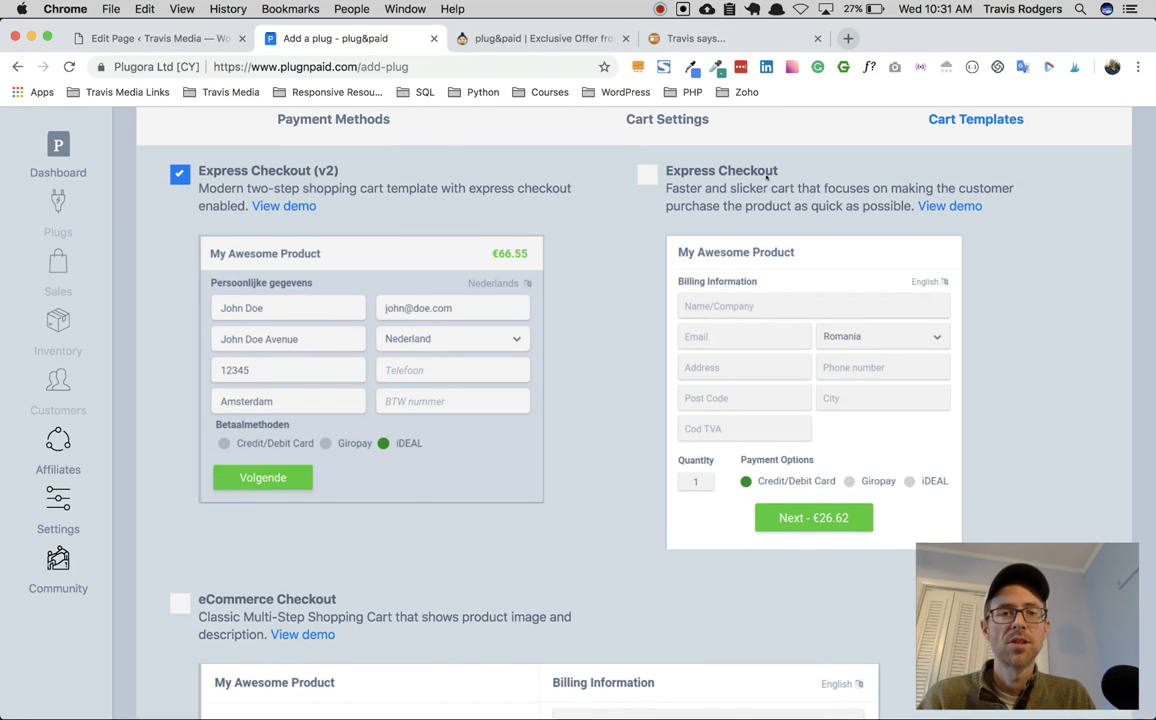
scroll(302, 172, down, 4)
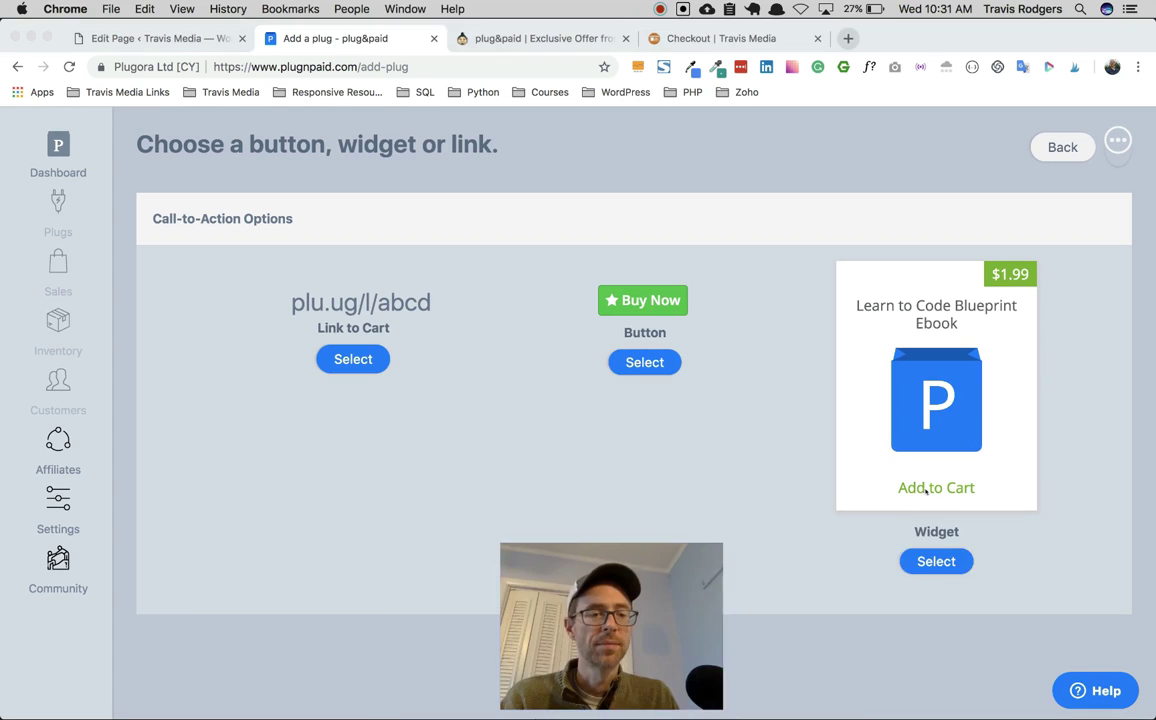
Step: Go back twice to the Select from Inventory page listing the ebook
click(1051, 148)
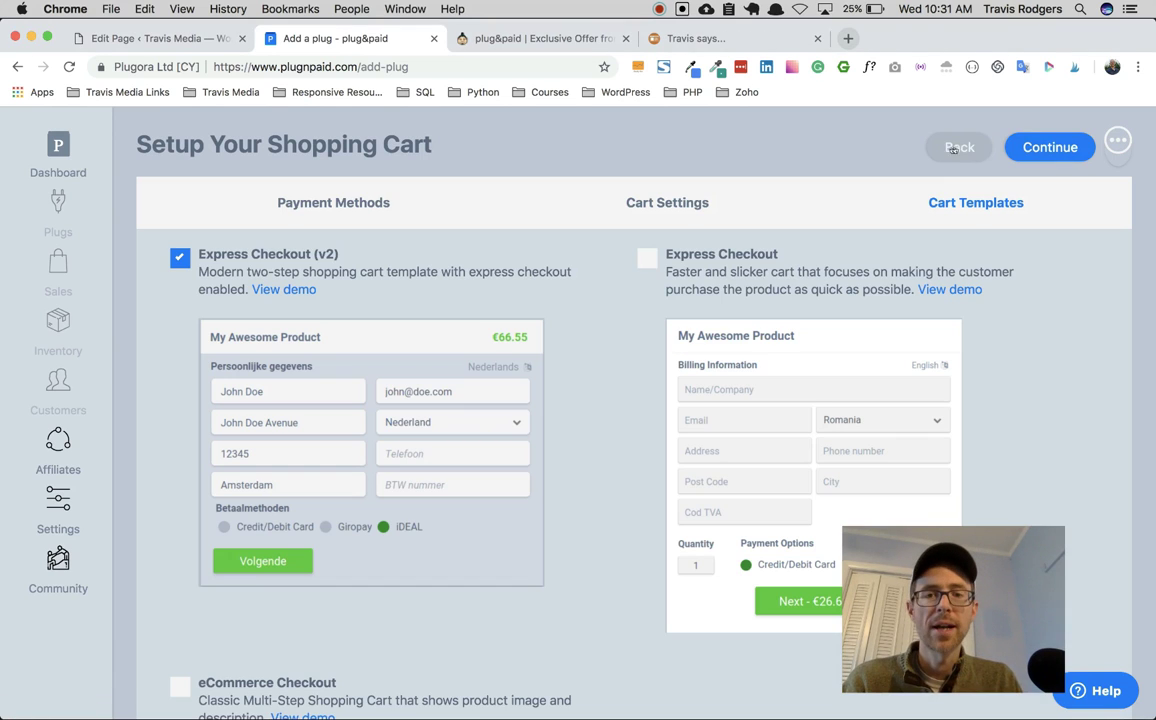
click(950, 147)
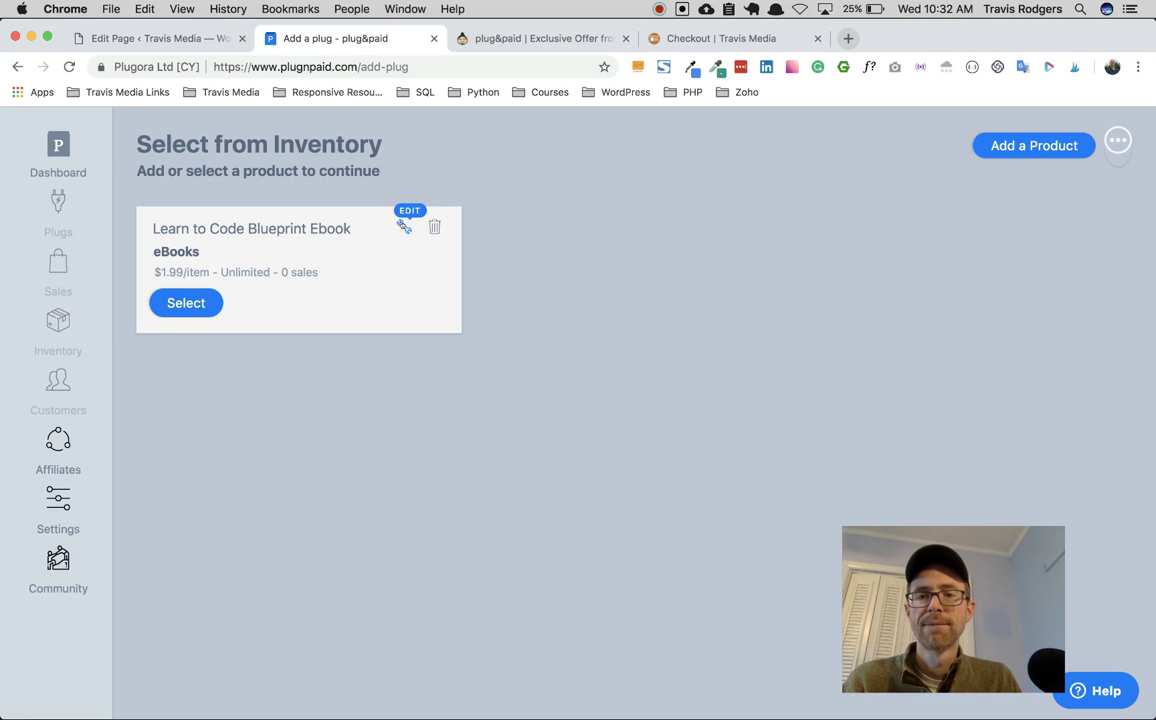
Step: Edit the ebook product and browse the Downloads folder for a photo to add
click(404, 226)
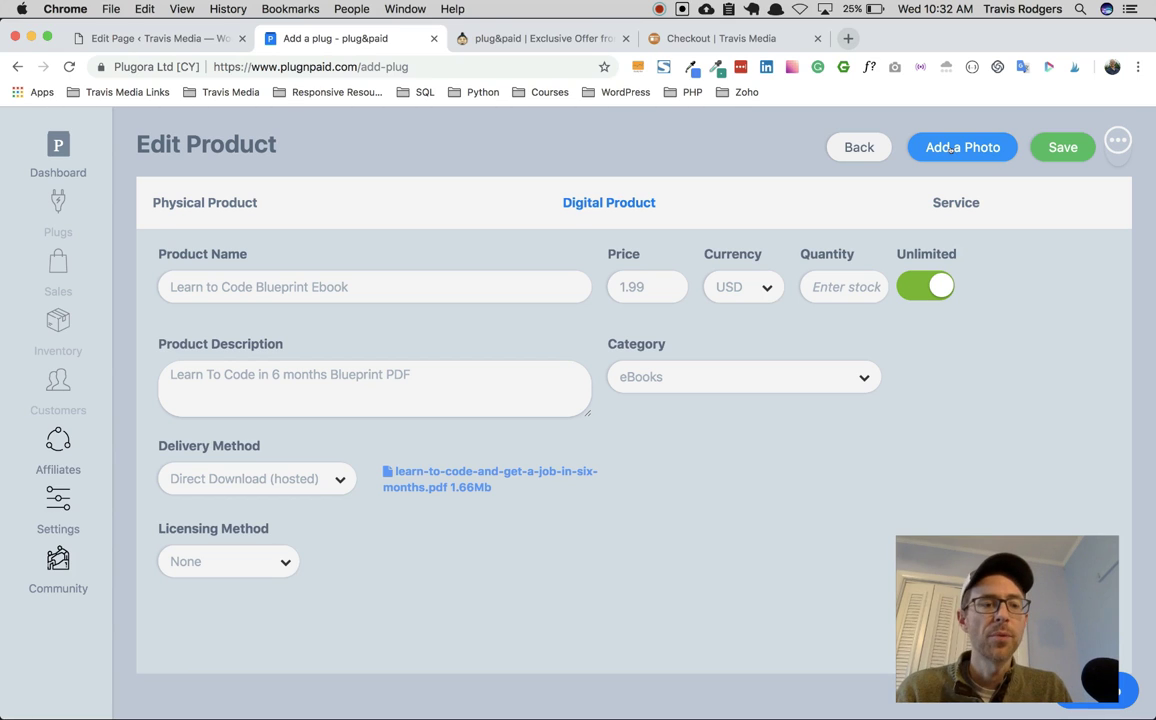
click(953, 151)
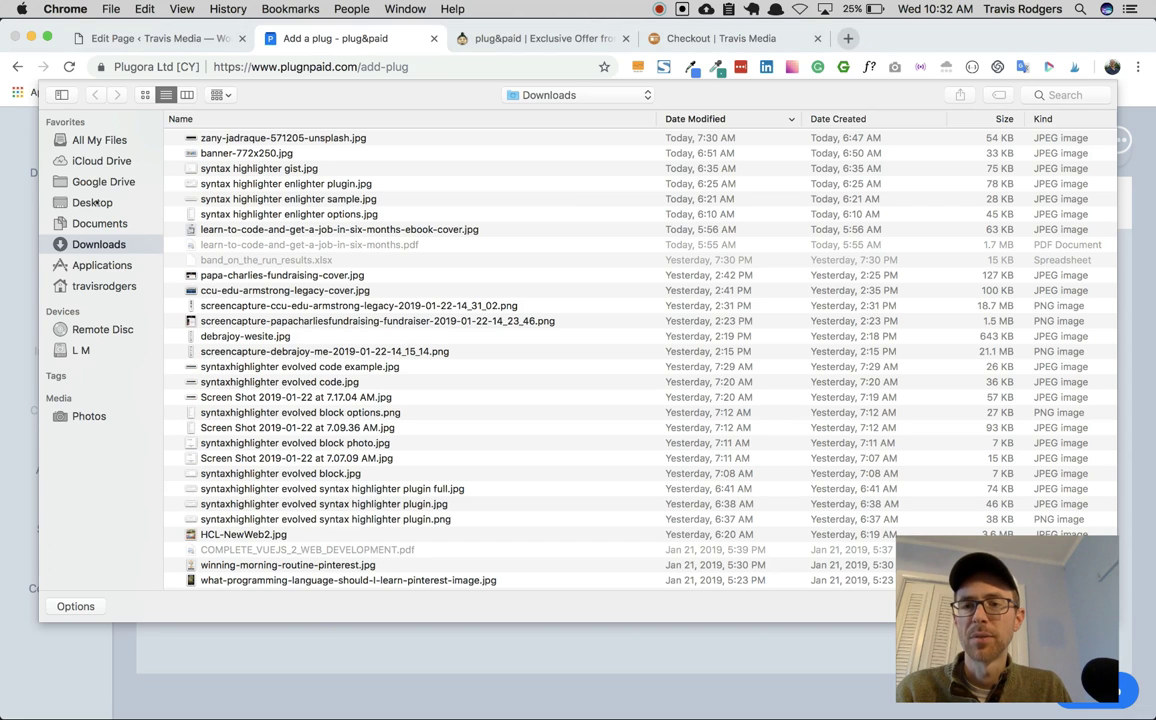
click(92, 202)
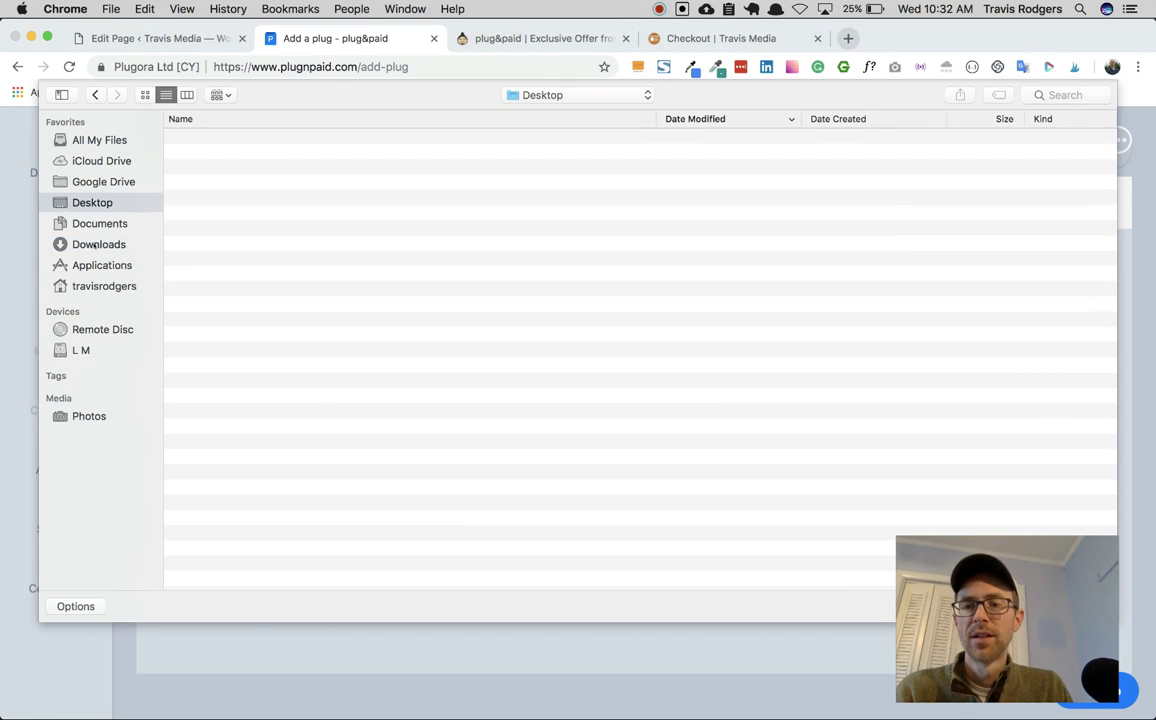
click(95, 245)
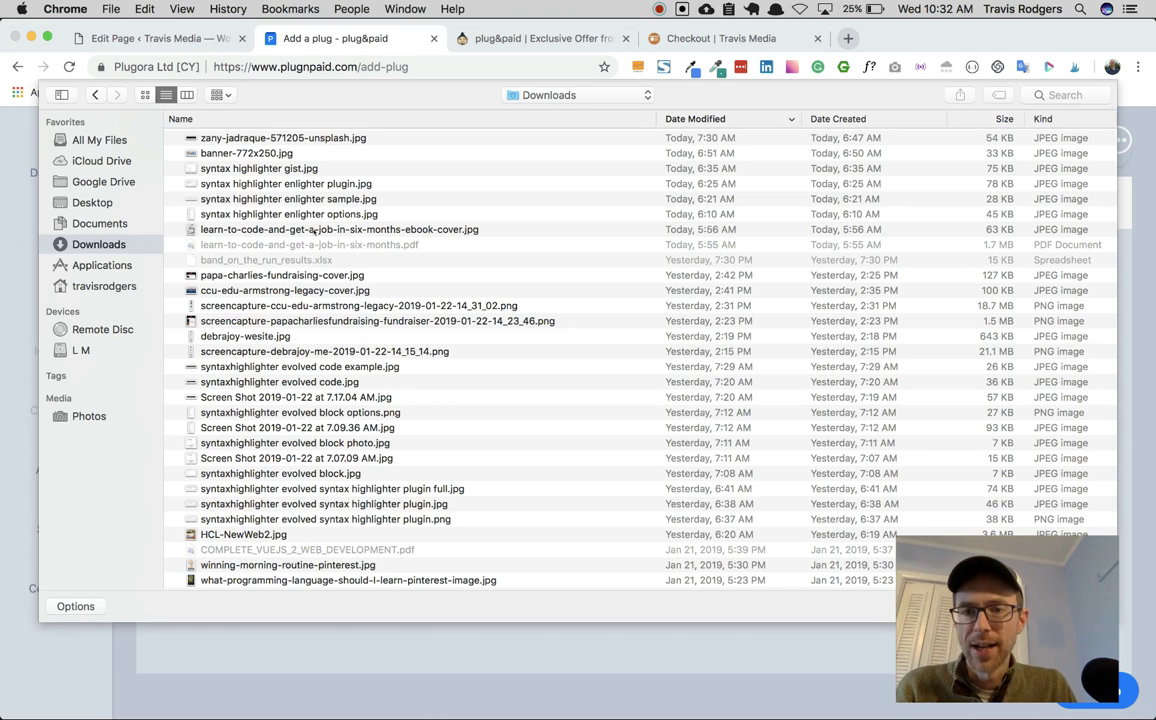
Step: Upload learn-to-code-and-get-a-job-in-six-months-ebook-cover.jpg, cropped around the cover, as the product image
double_click(333, 230)
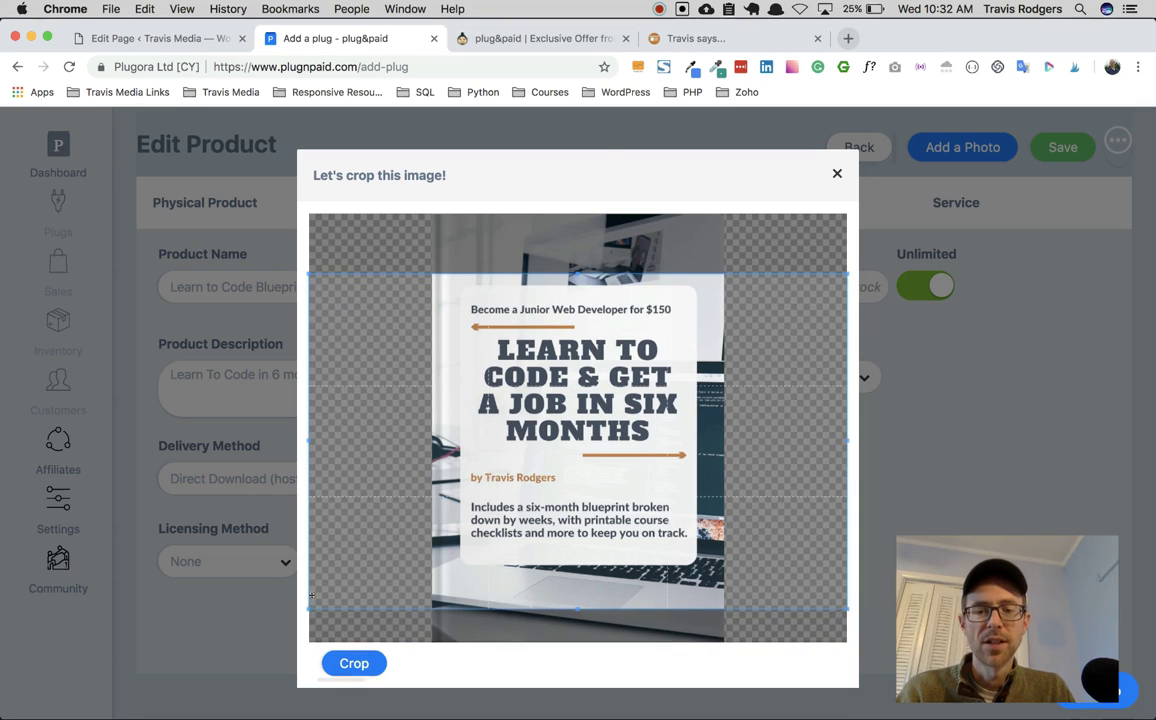
mouse_move(325, 436)
mouse_down()
mouse_move(495, 441)
mouse_move(421, 440)
mouse_move(355, 421)
mouse_move(308, 440)
mouse_up()
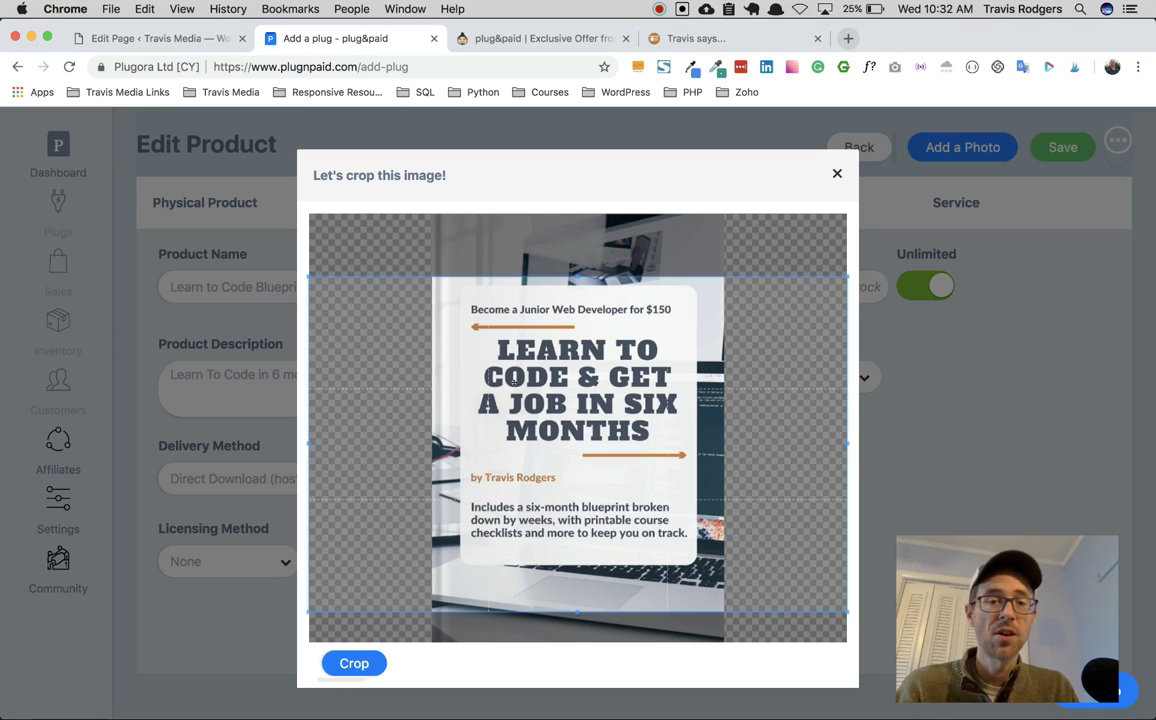
mouse_move(514, 380)
mouse_down()
mouse_move(516, 348)
mouse_move(516, 358)
mouse_up()
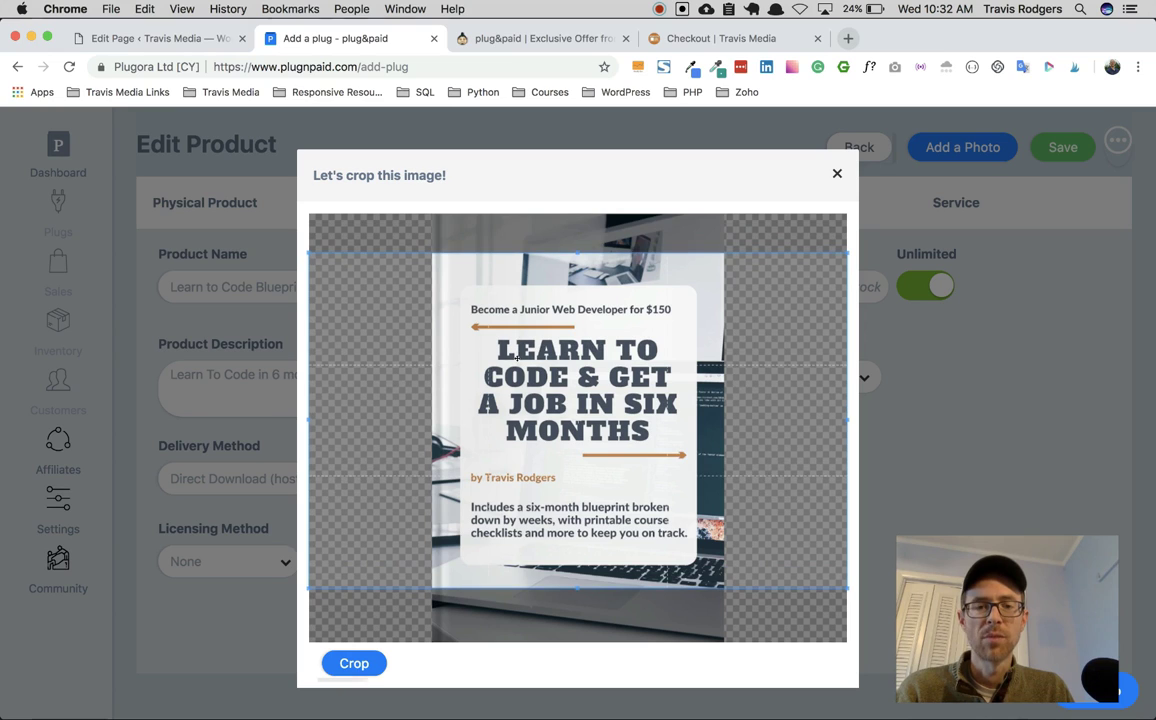
click(354, 663)
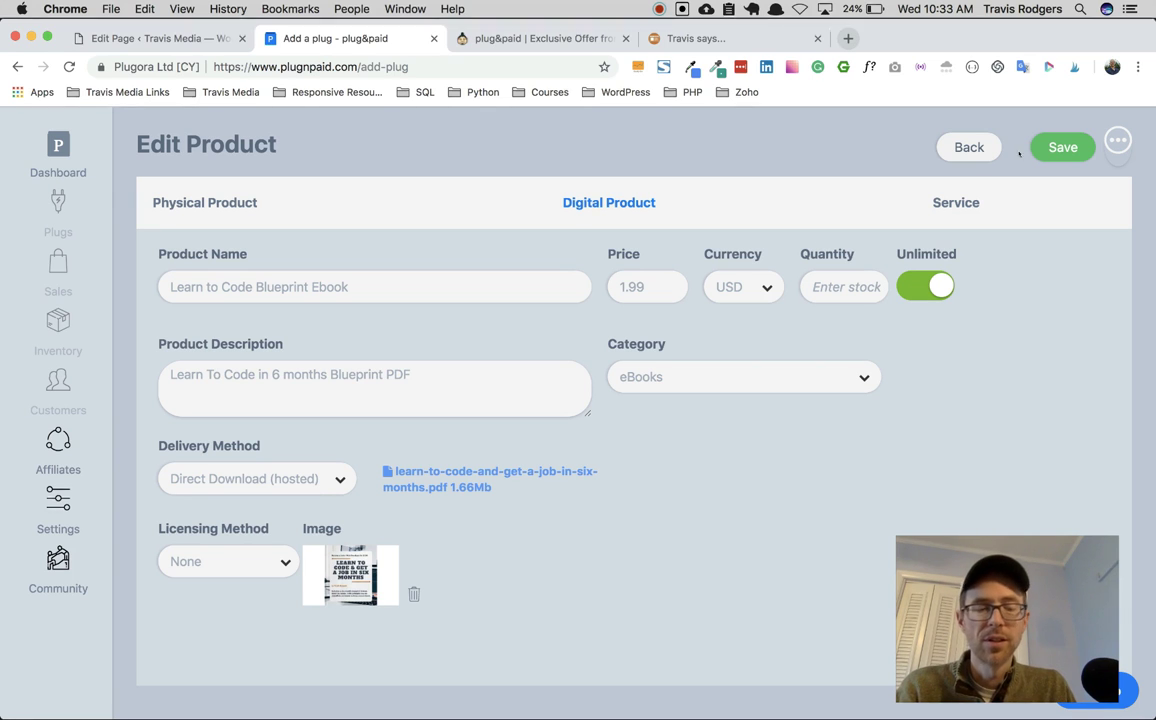
Step: Save the ebook product with its new cover and select it for this plug
click(1062, 147)
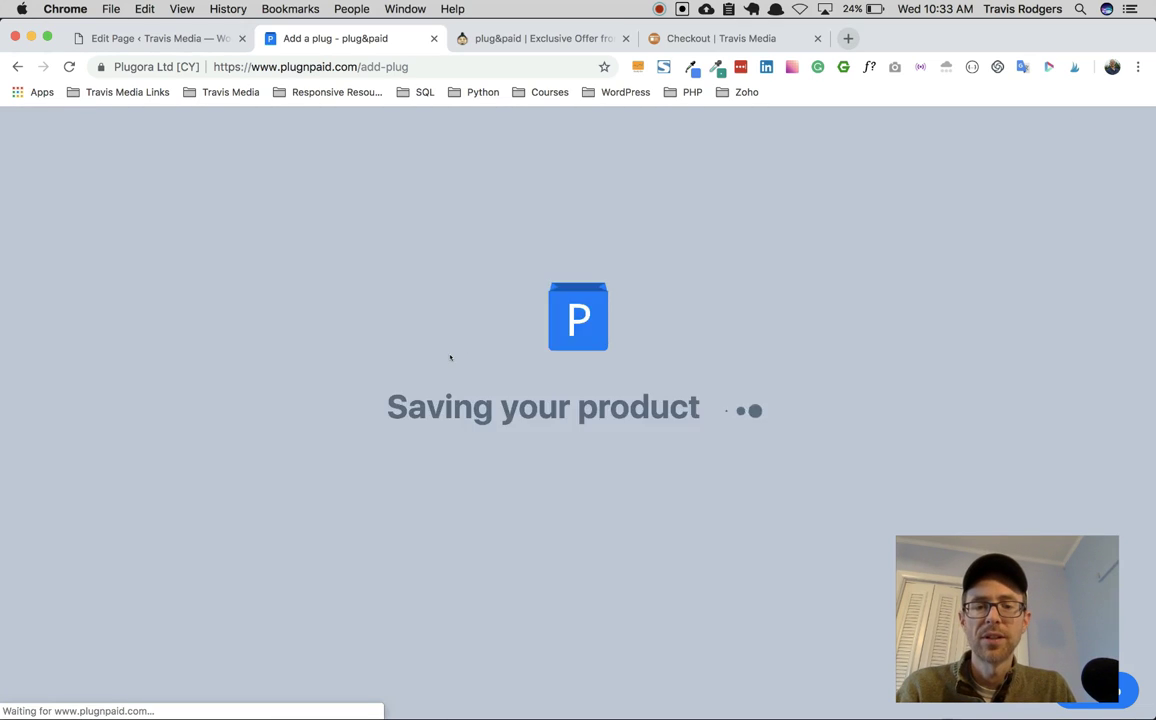
click(205, 302)
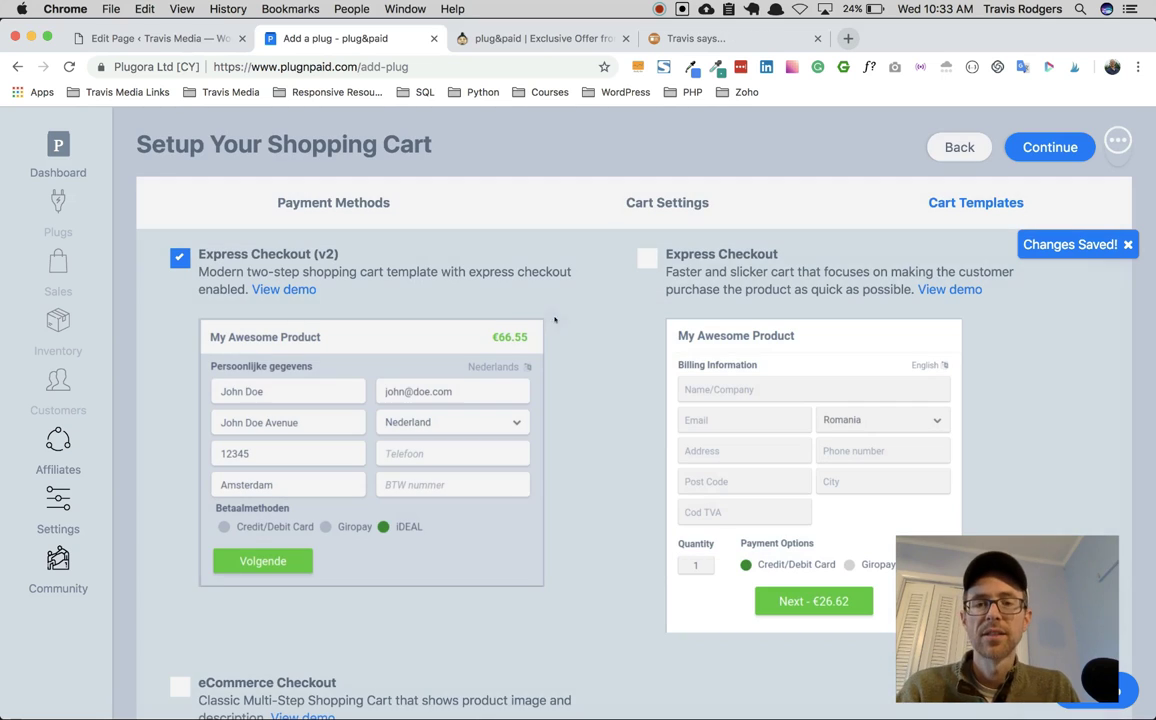
scroll(420, 331, down, 3)
scroll(400, 320, up, 3)
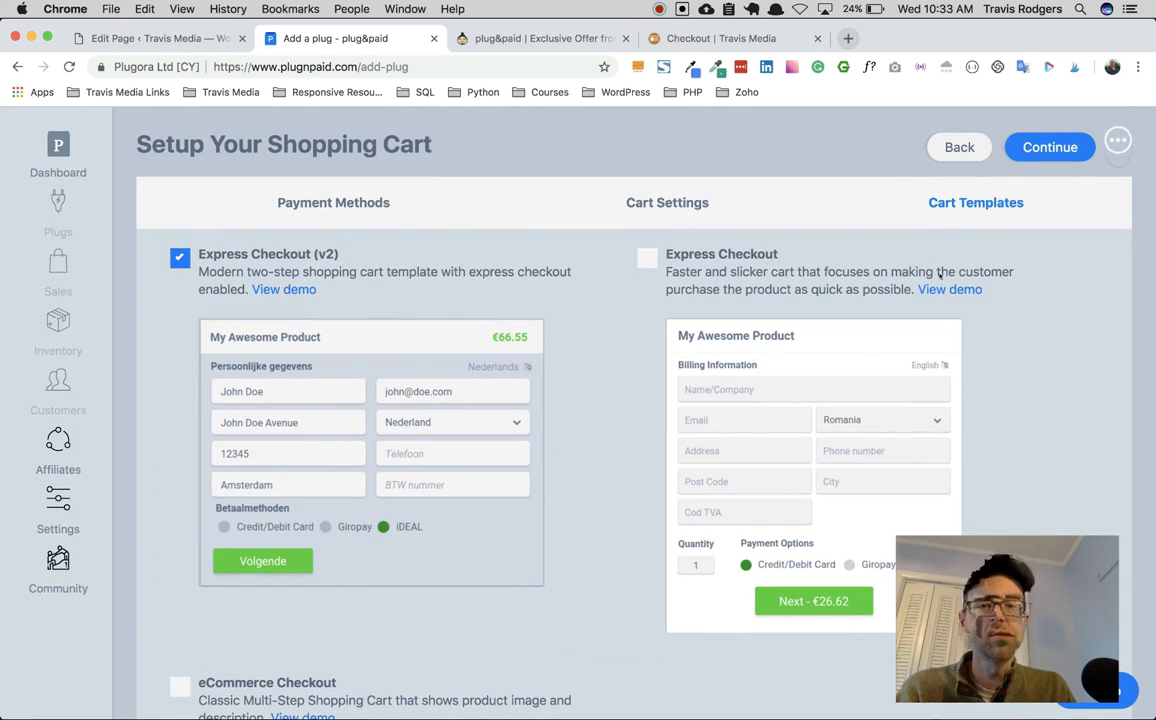
Step: Review the Cart Settings and Cart Templates, then continue to the button, widget or link choices
click(684, 203)
scroll(460, 421, down, 5)
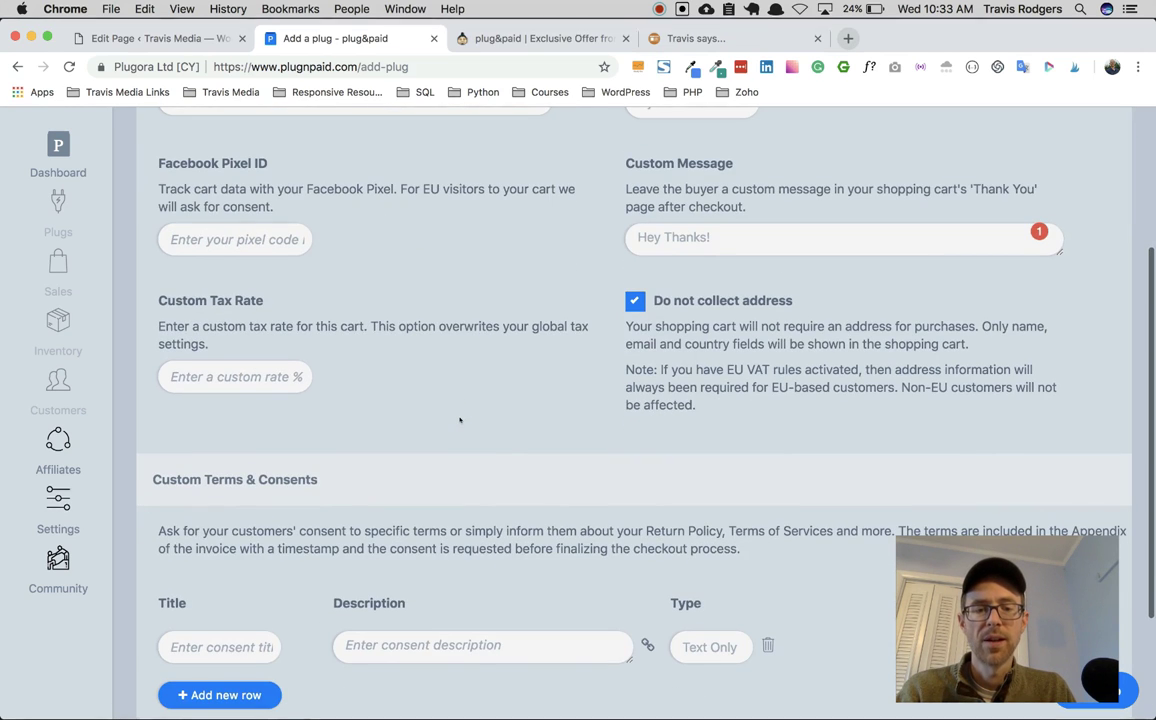
scroll(460, 420, up, 5)
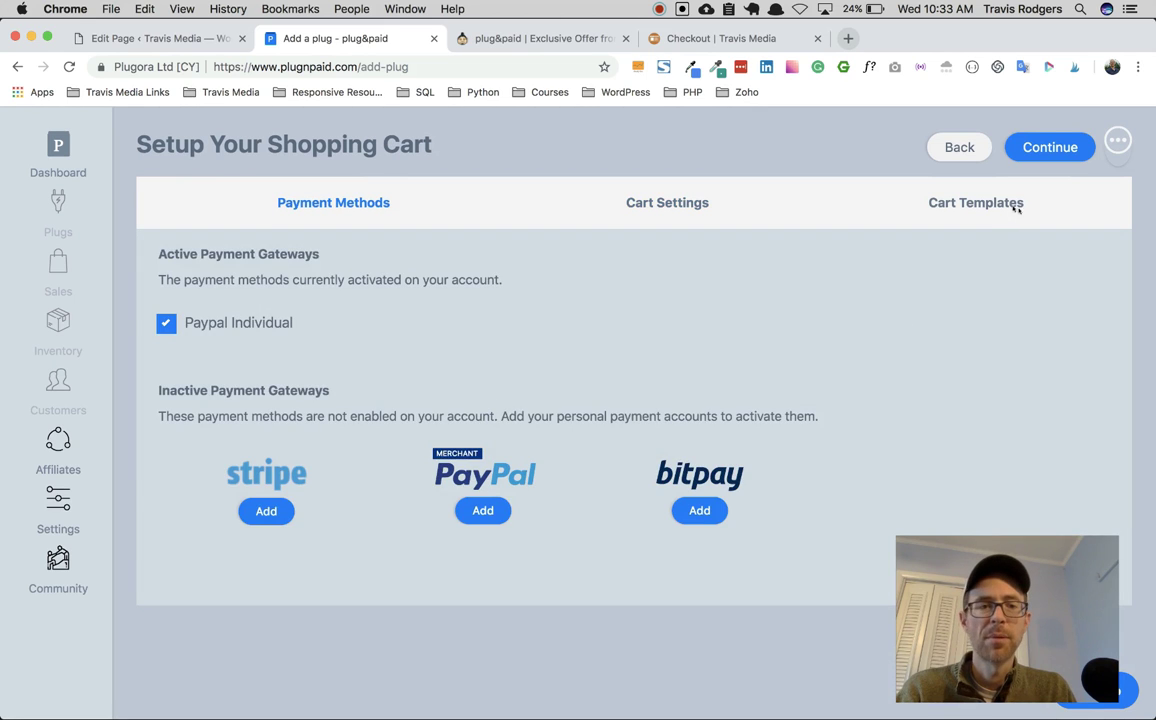
click(1015, 205)
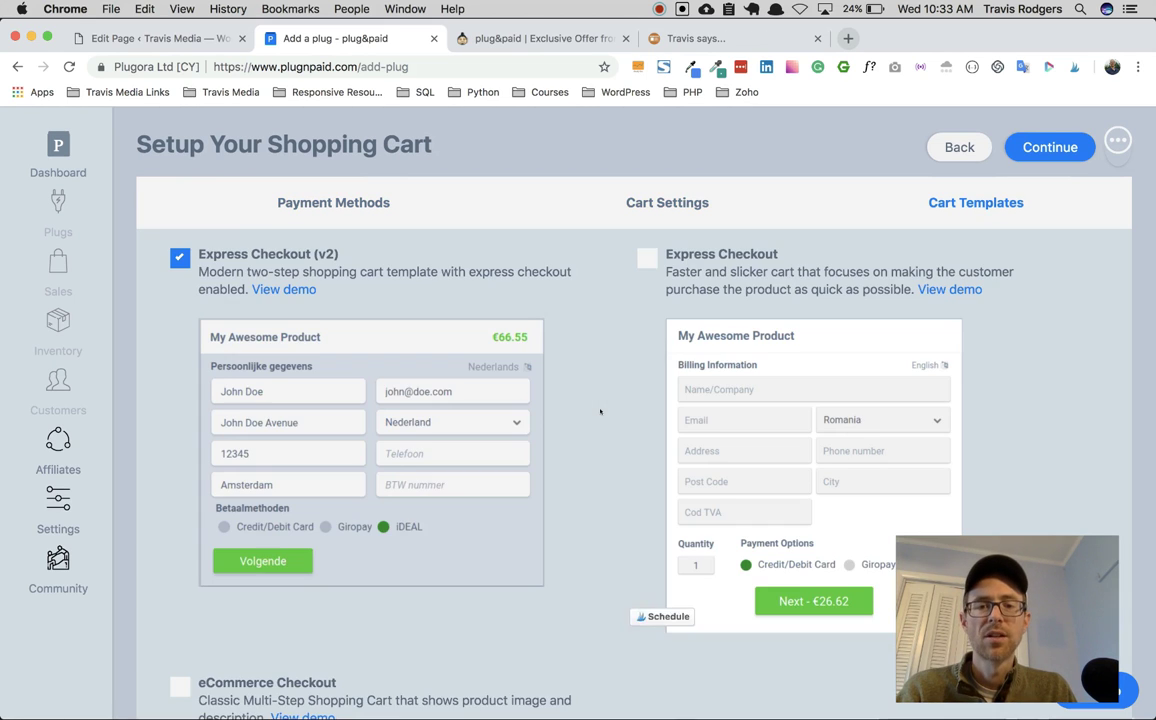
scroll(600, 410, down, 5)
scroll(600, 411, up, 5)
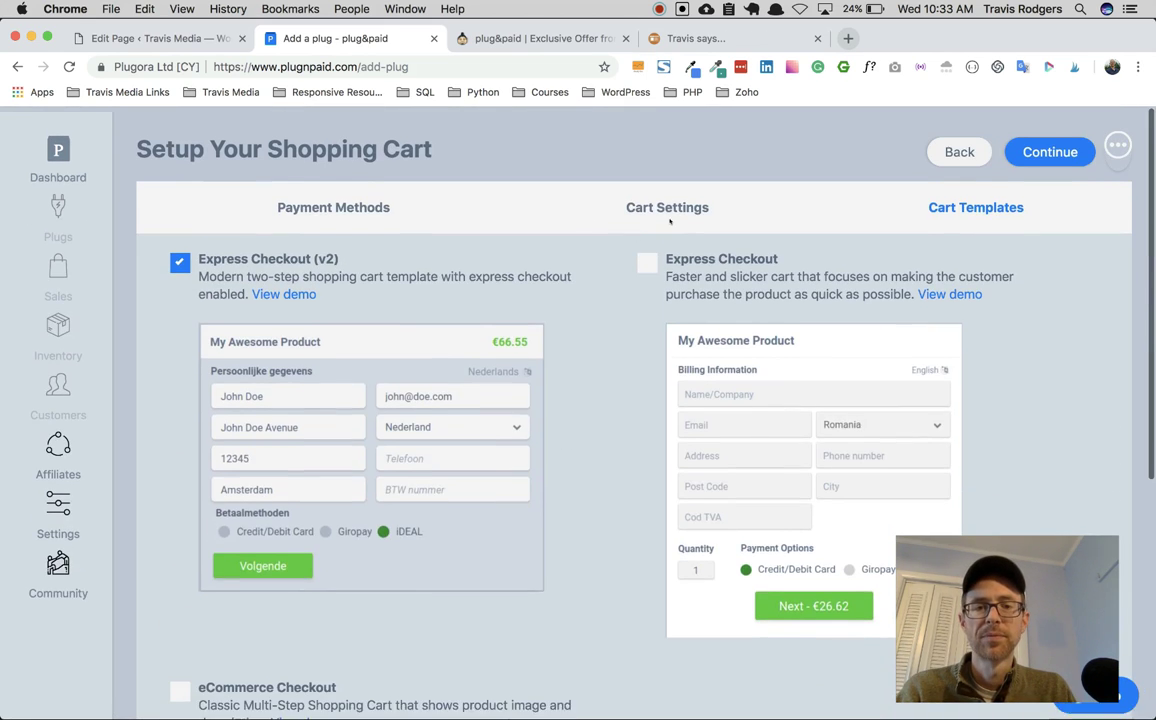
click(668, 202)
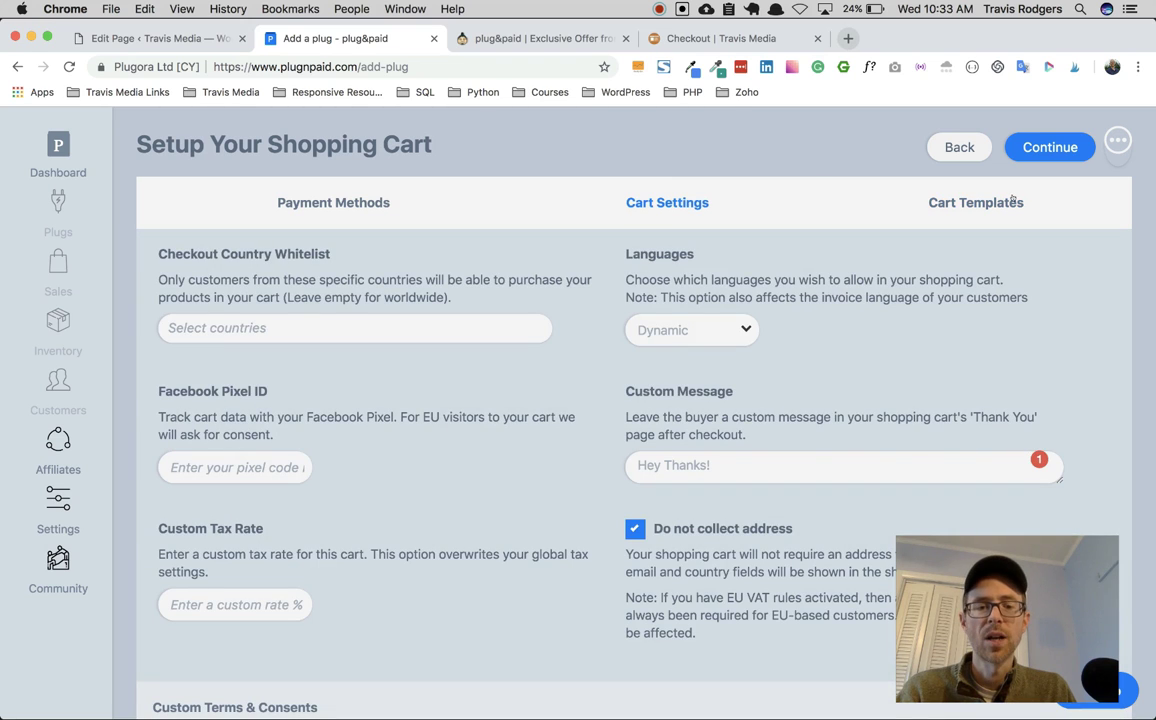
click(1040, 145)
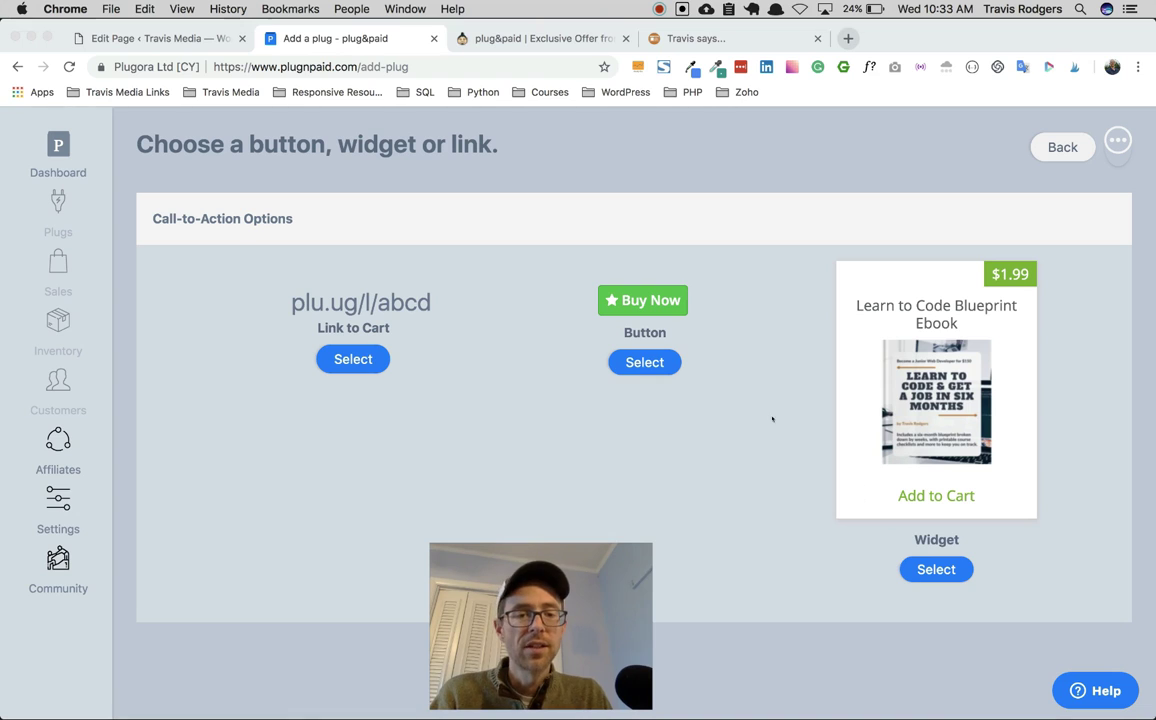
Step: Choose the Buy Now button option to bring up Customize Your Button
click(641, 362)
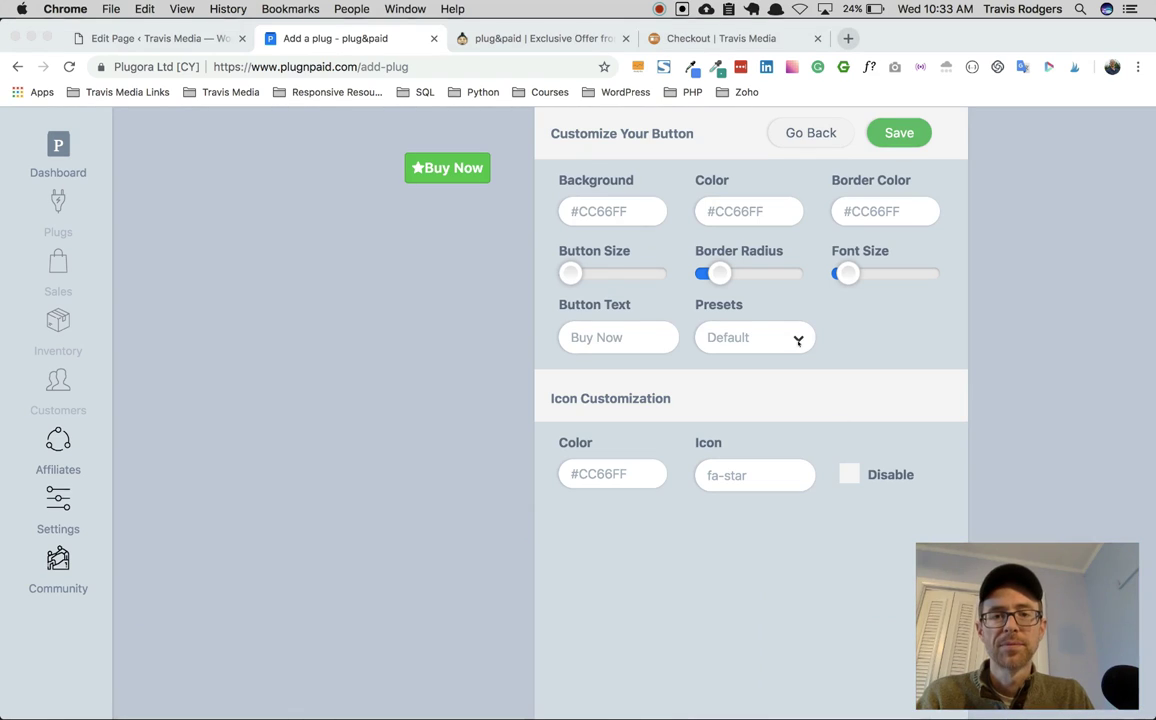
Step: Set the button's background and border colour to #C4732D
click(636, 212)
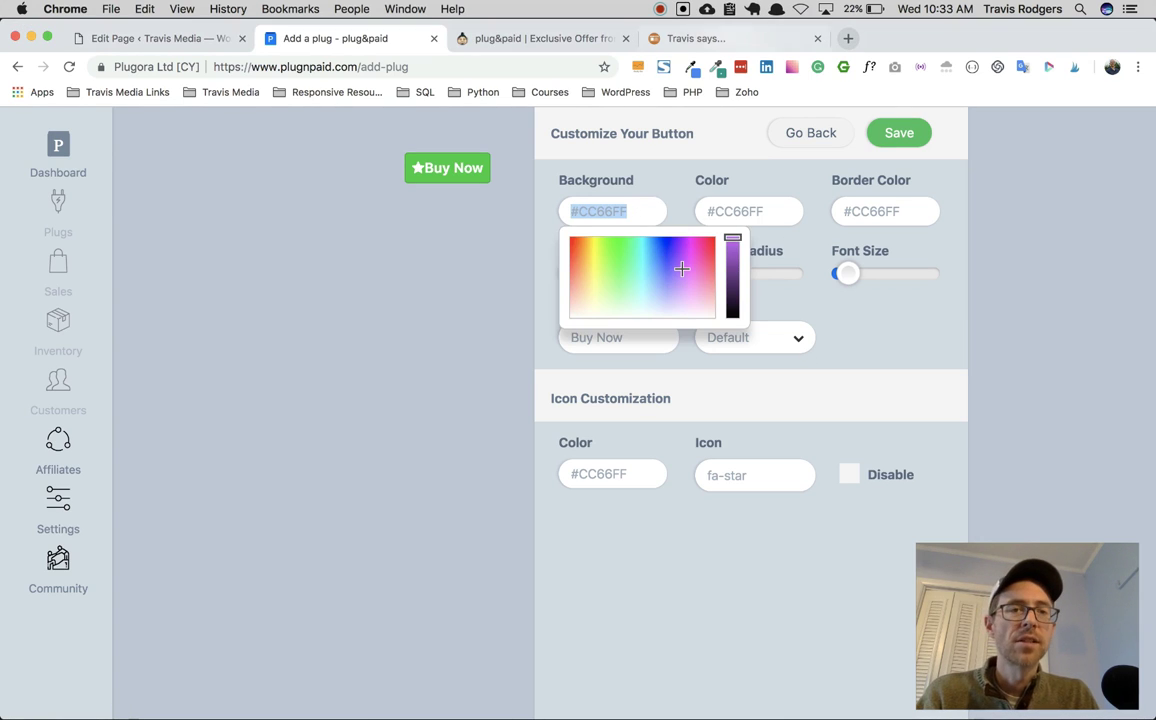
click(729, 9)
mouse_move(742, 46)
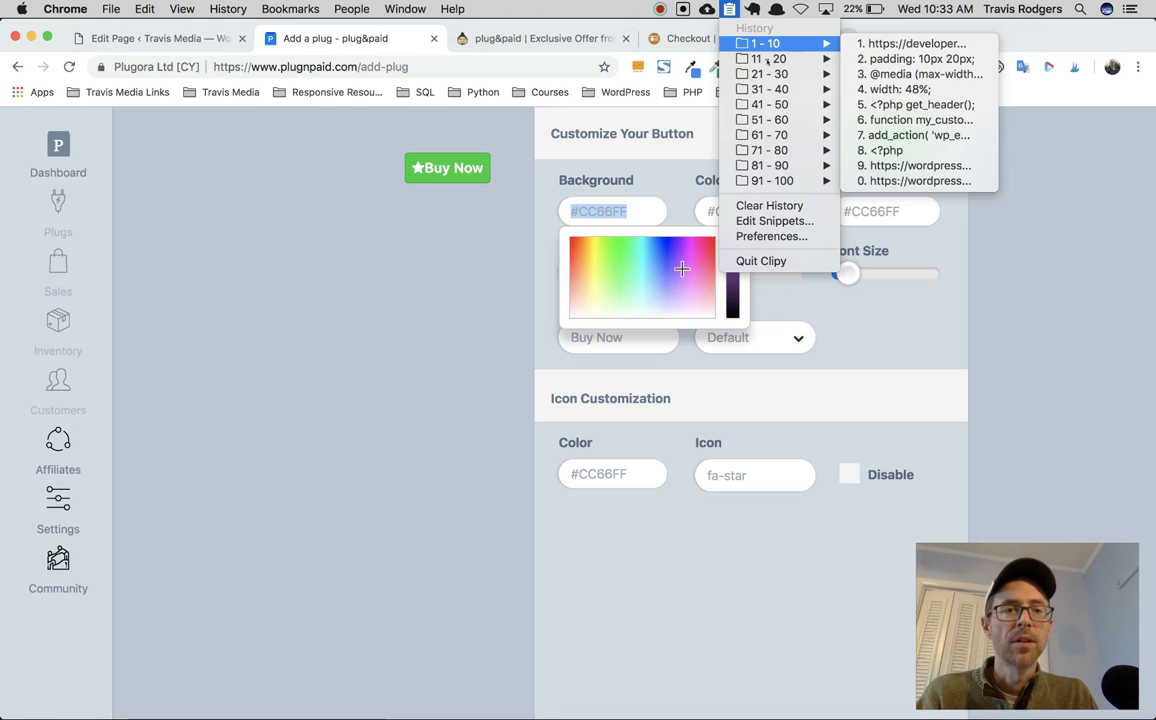
click(890, 166)
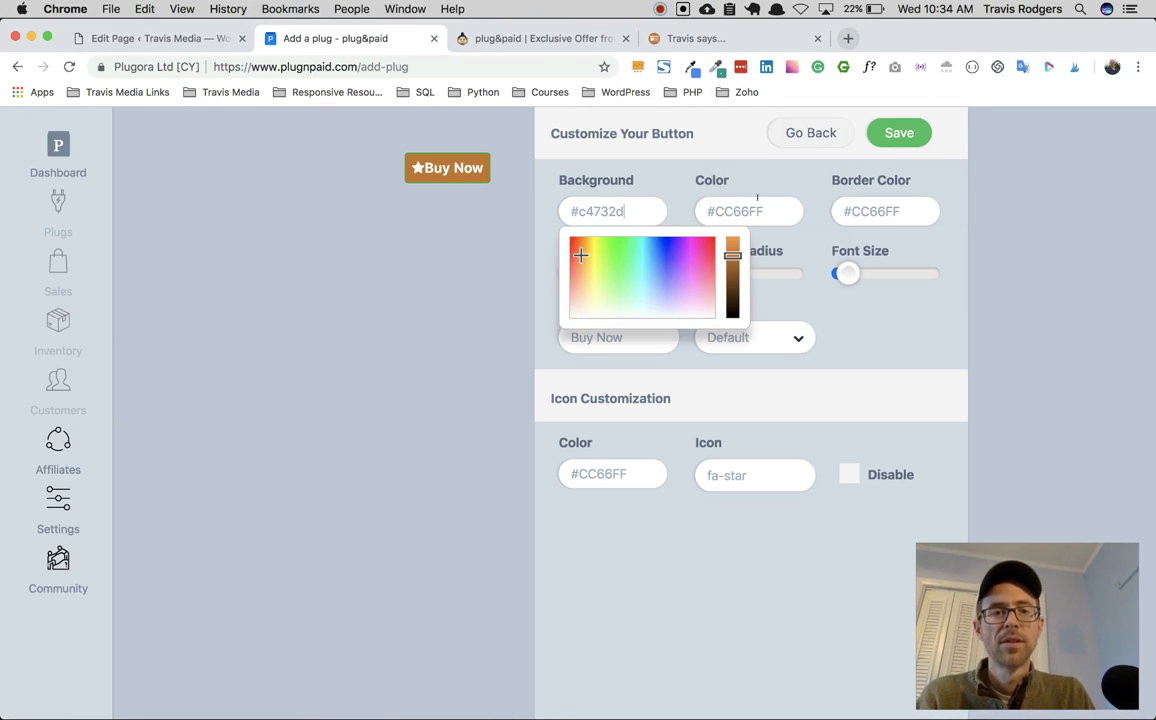
click(757, 200)
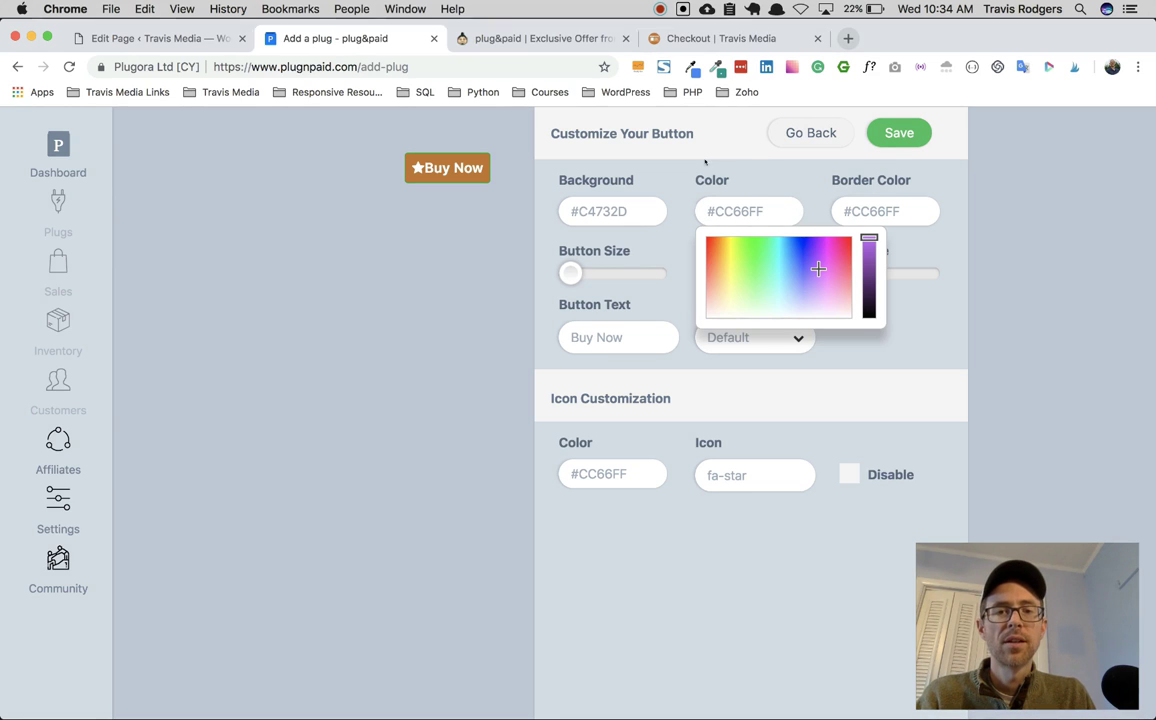
click(871, 211)
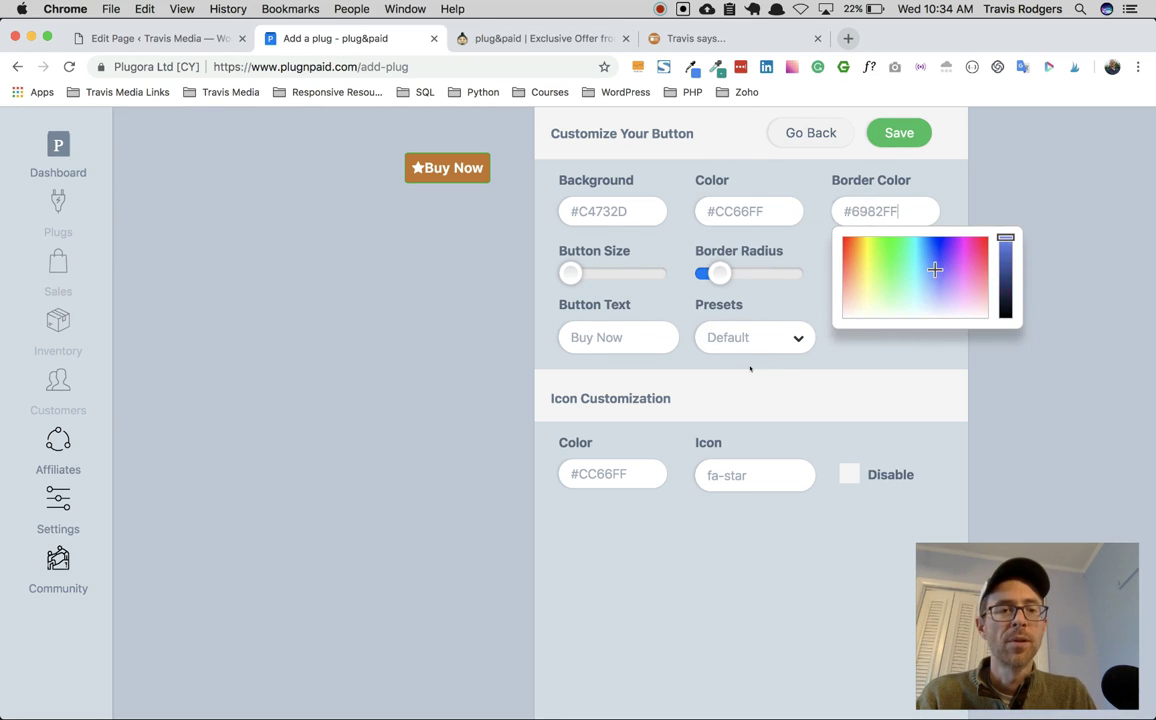
drag(935, 269, 842, 317)
key(super+a)
text(#c4732d)
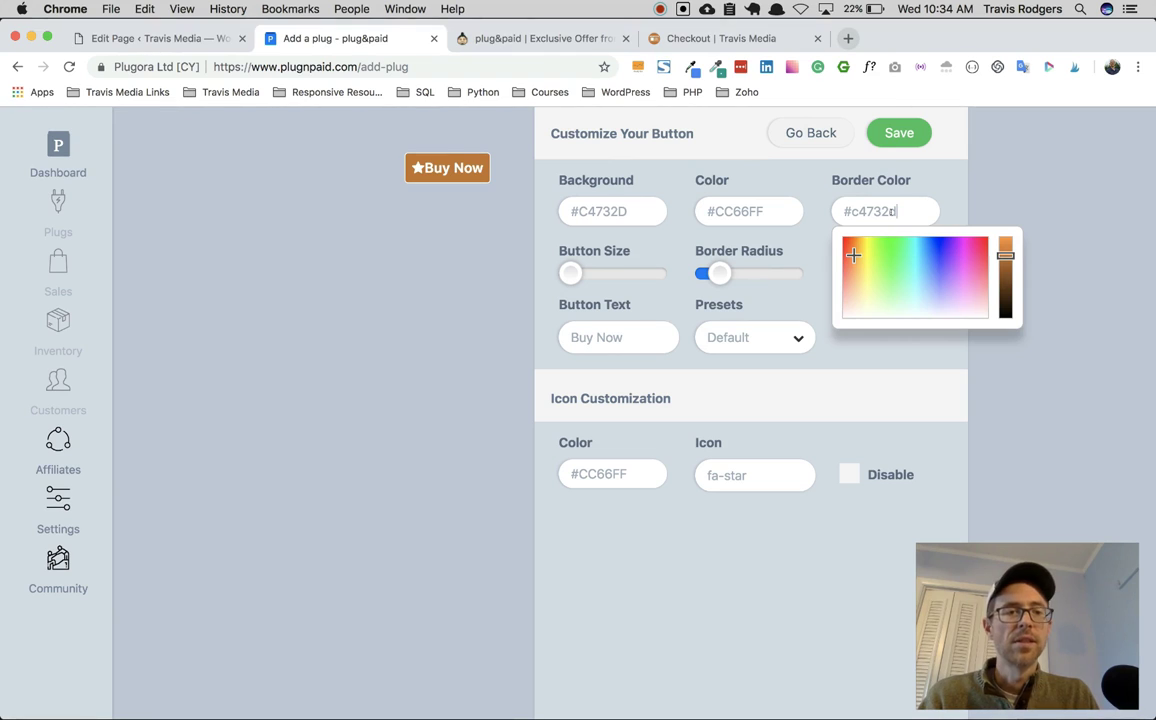
click(944, 178)
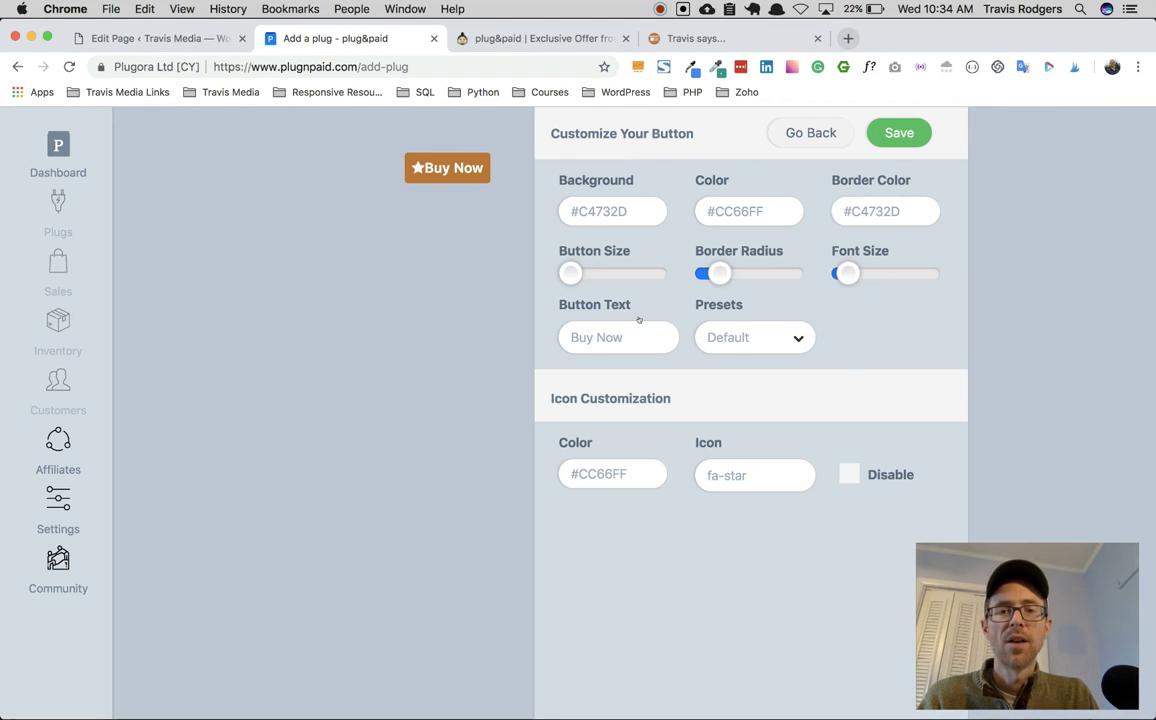
Step: Pick the fa-book icon, then disable the icon on the button
click(843, 477)
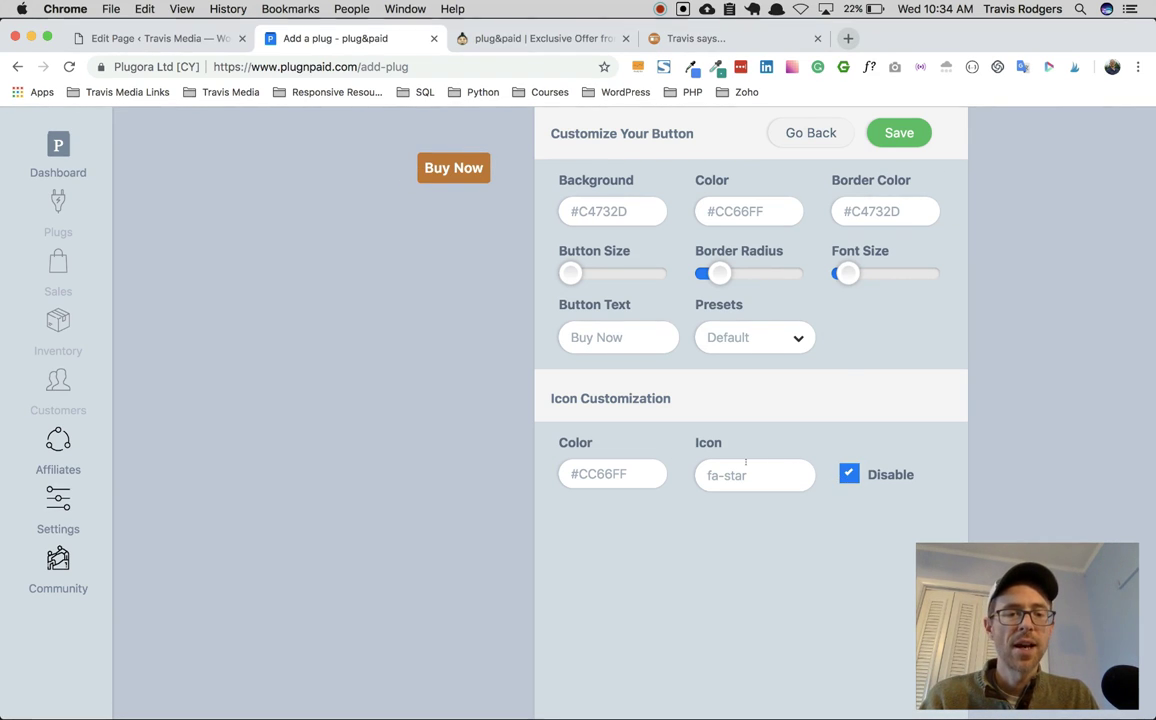
key(space)
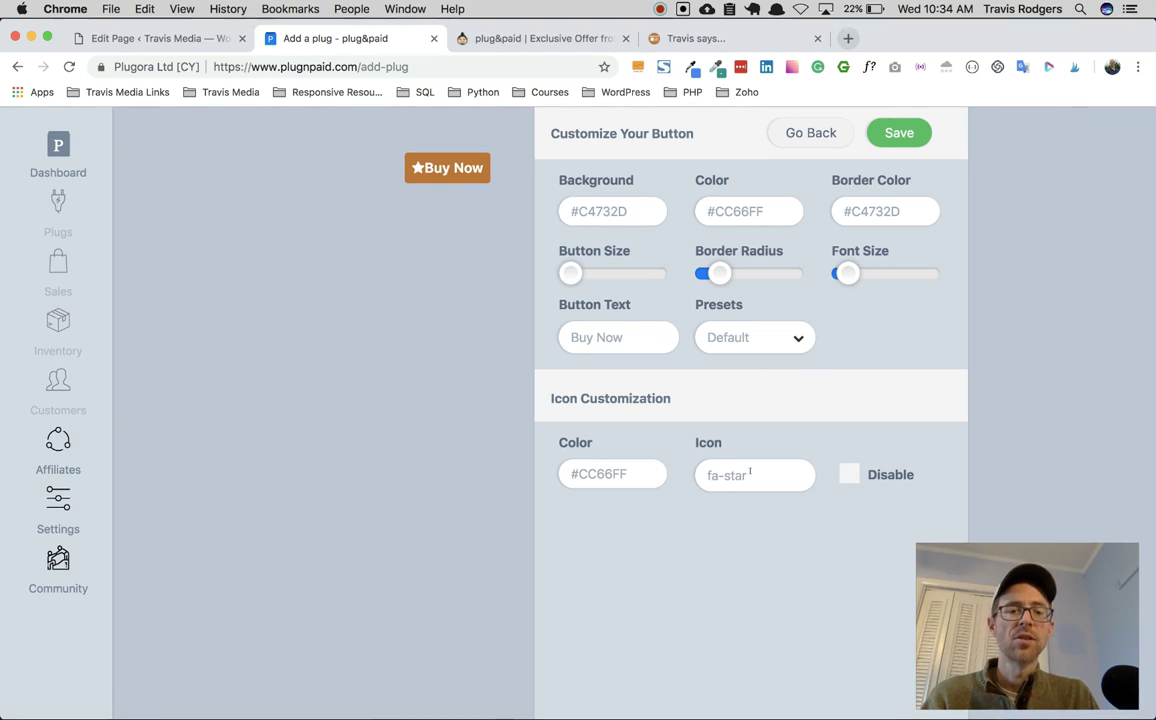
click(745, 474)
scroll(762, 380, down, 5)
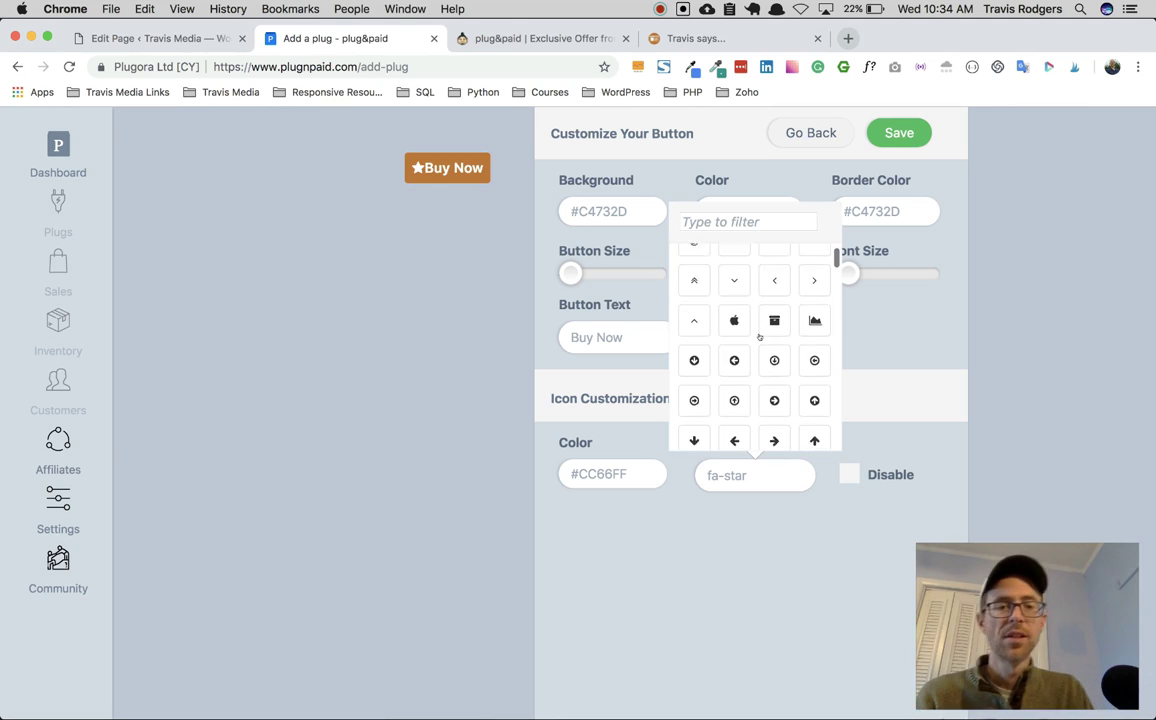
scroll(759, 338, up, 2)
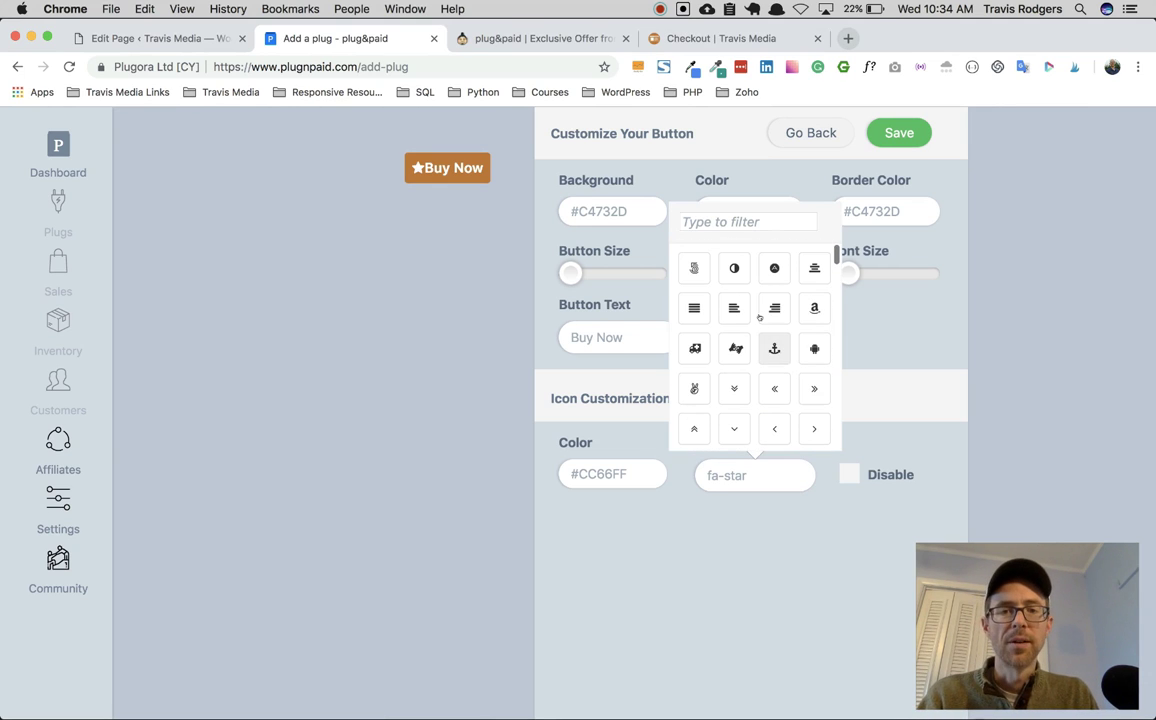
click(761, 222)
text(book)
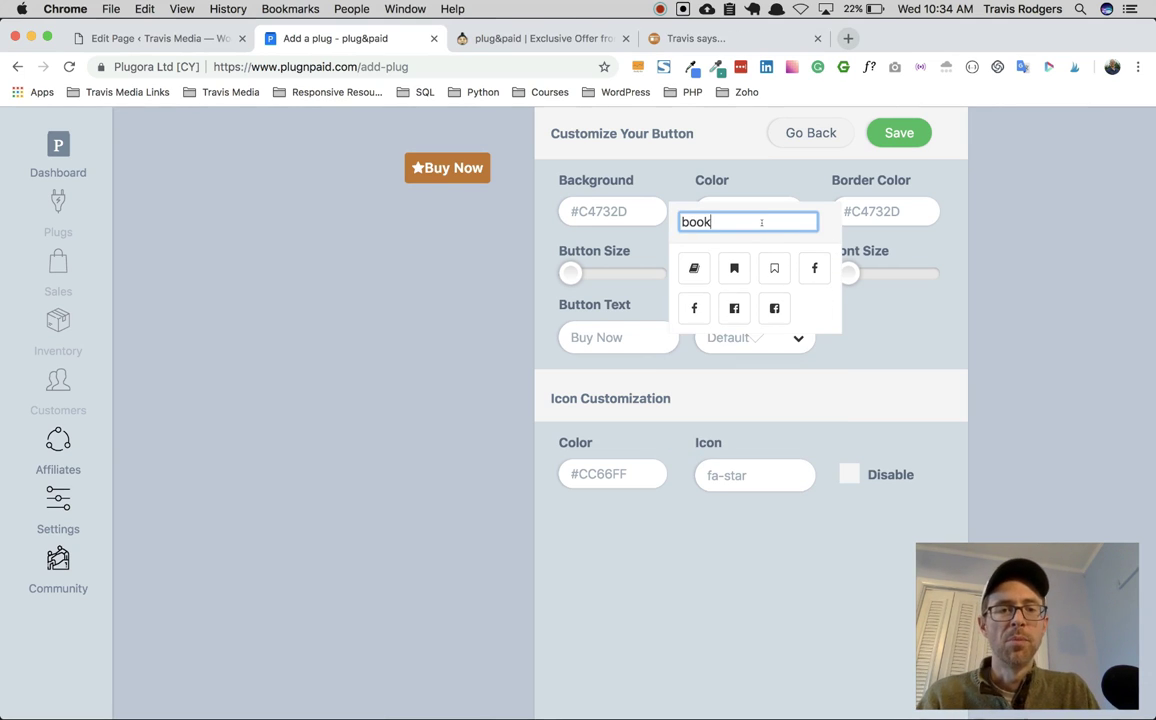
click(694, 268)
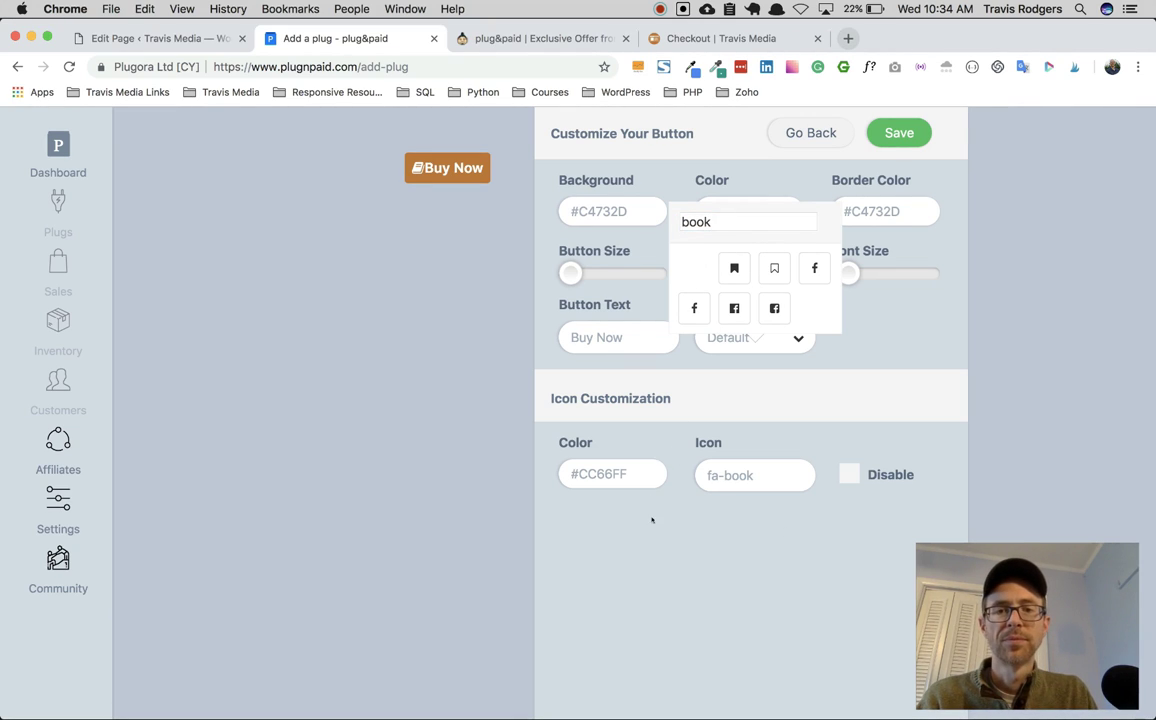
click(847, 477)
click(847, 476)
click(847, 476)
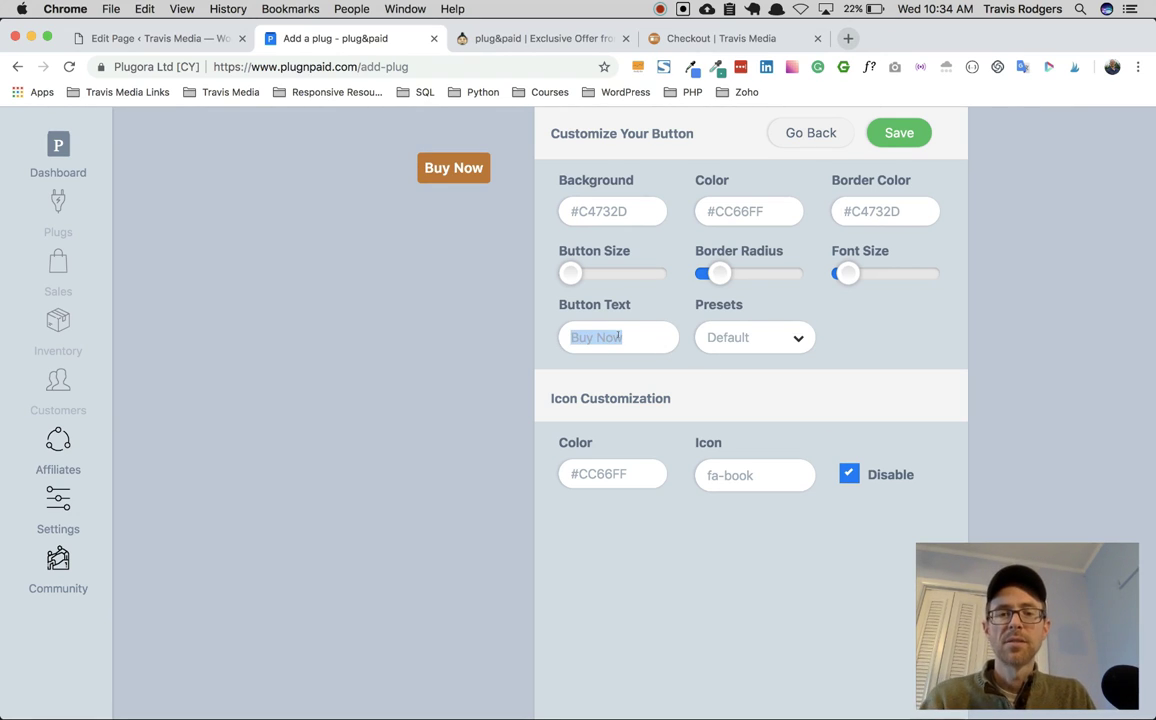
Step: Set the button text to 'Get the Ebook' and apply Preset 2 with price
text(GE)
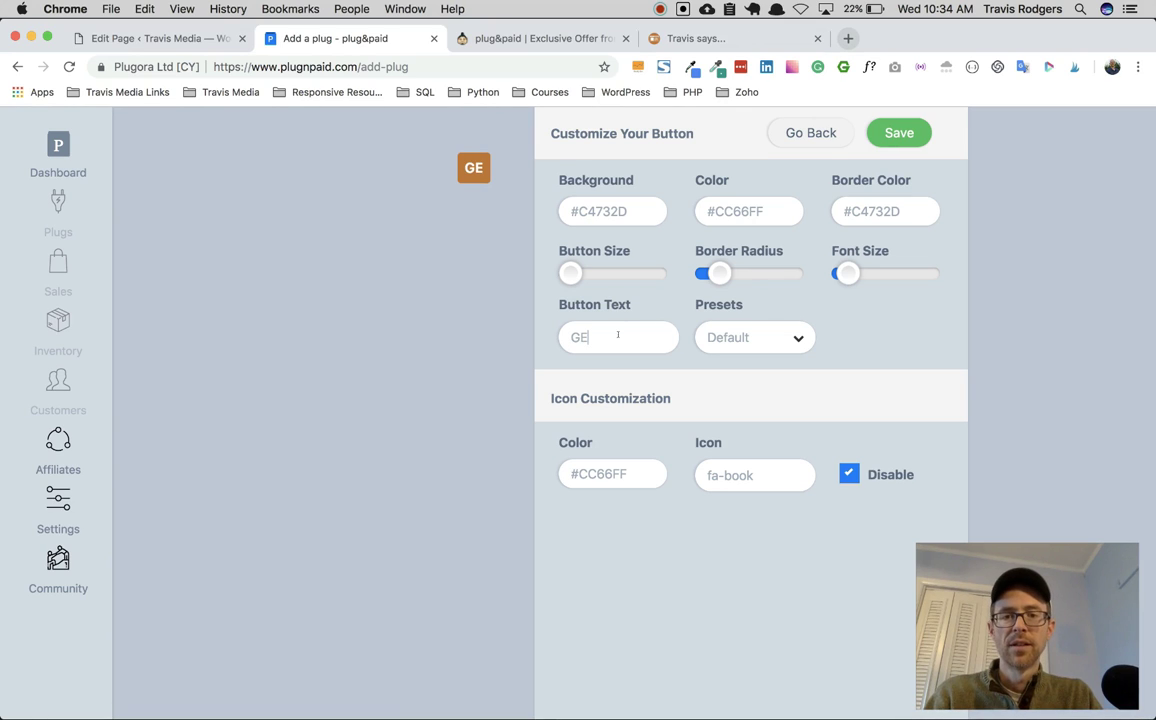
text(t the EBook)
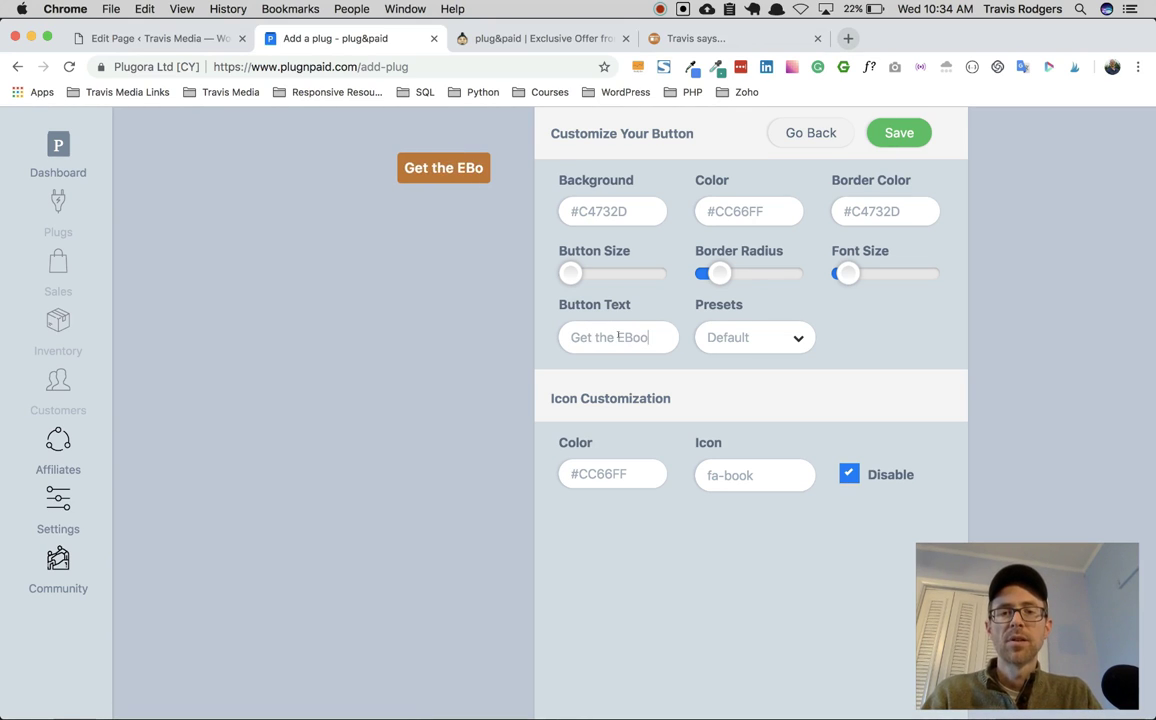
key(BackSpace)
key(BackSpace)
key(BackSpace)
key(BackSpace)
text(book)
click(764, 338)
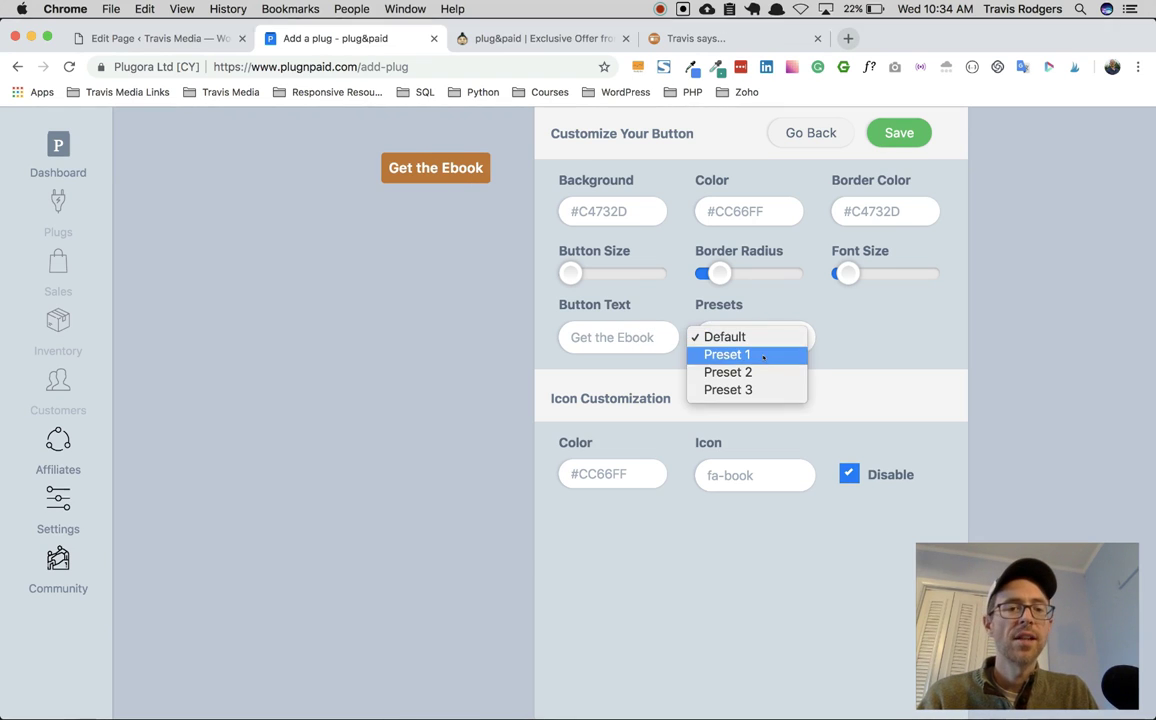
click(763, 356)
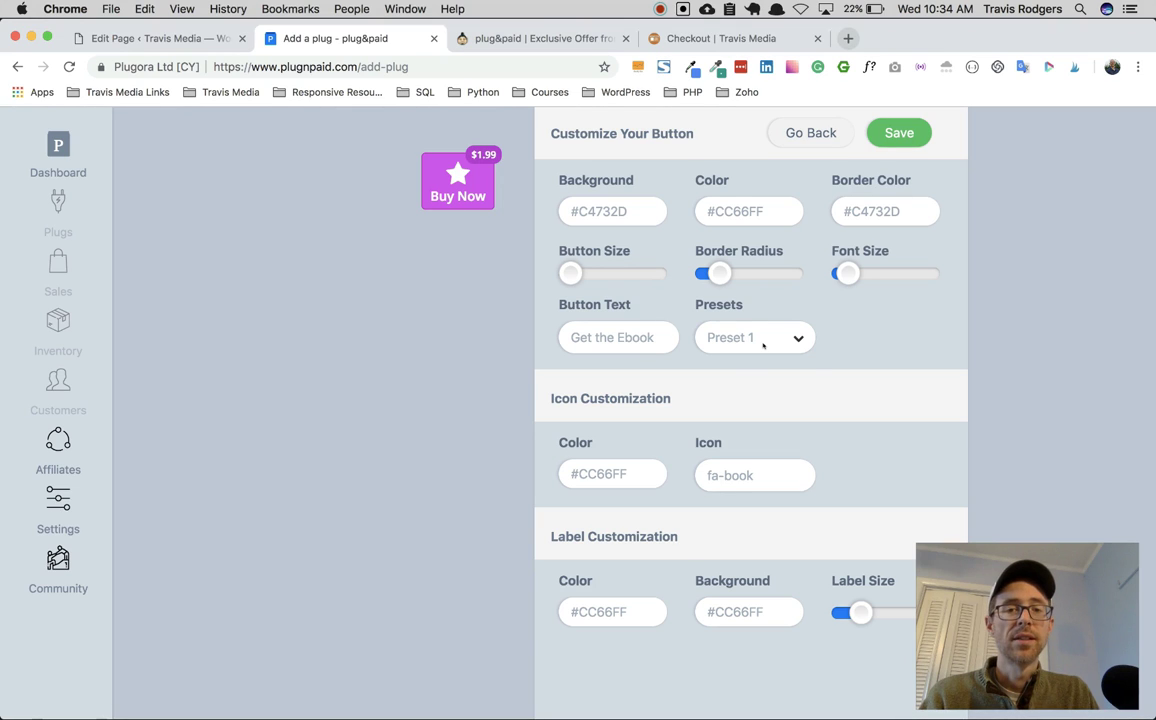
click(764, 338)
click(767, 349)
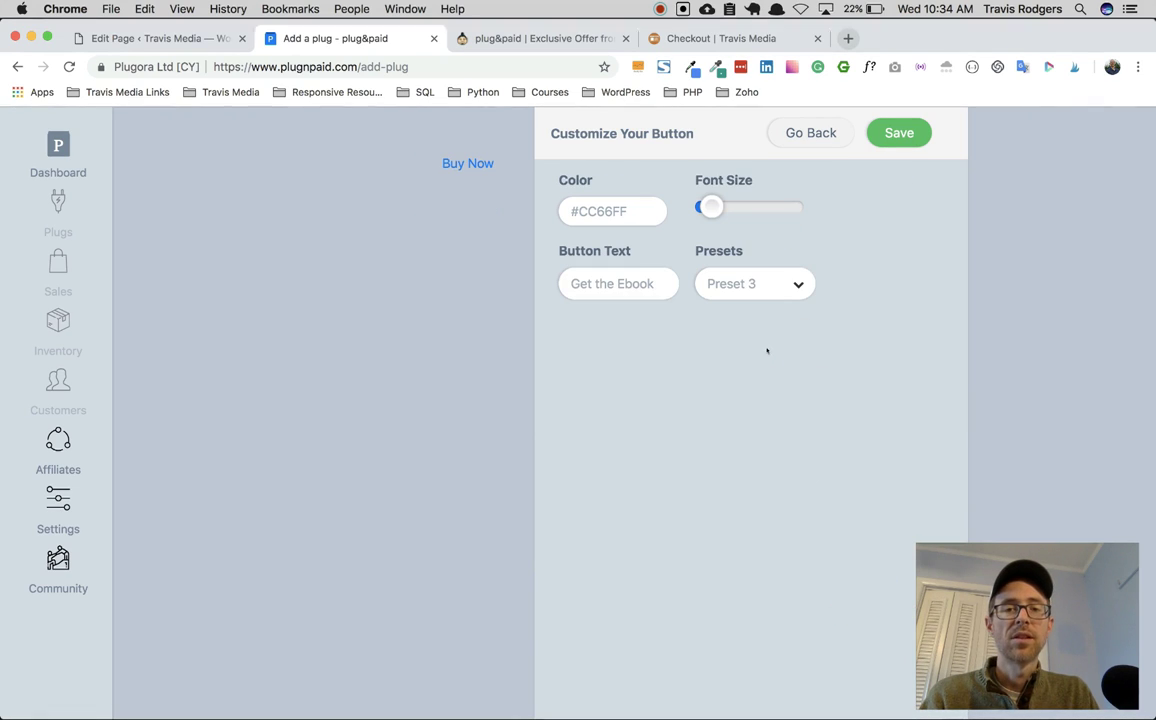
click(767, 293)
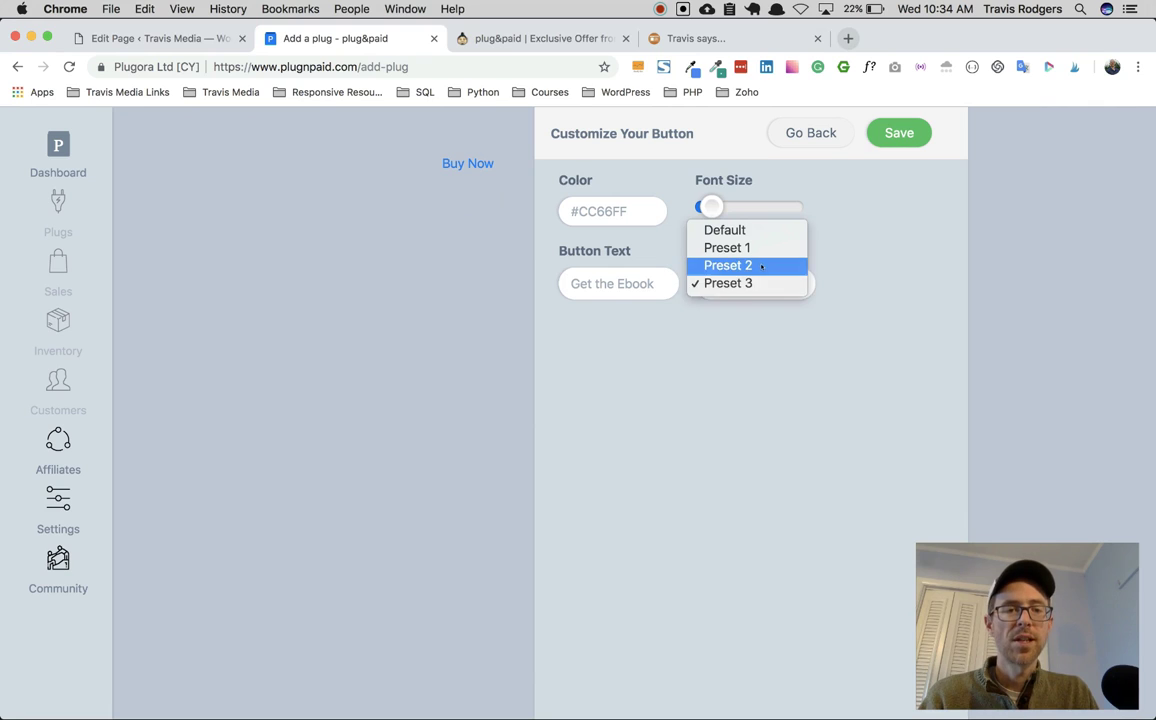
click(758, 263)
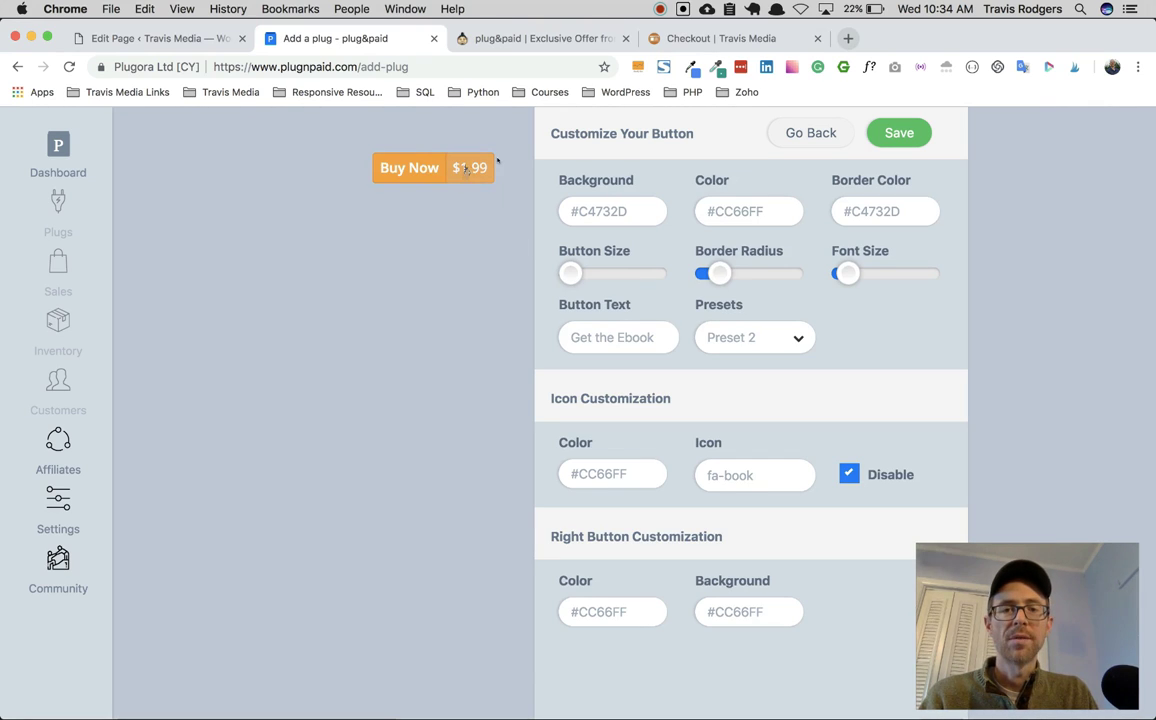
Step: Reapply the brown background and save the button to create the plug
click(623, 211)
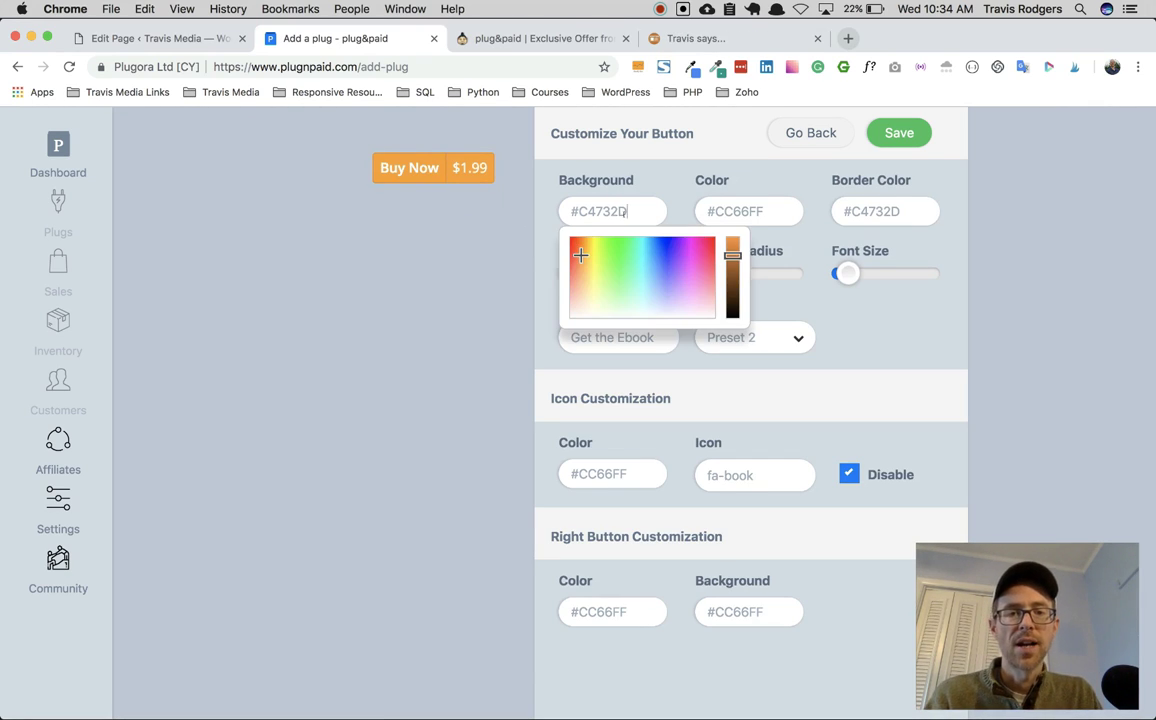
click(428, 219)
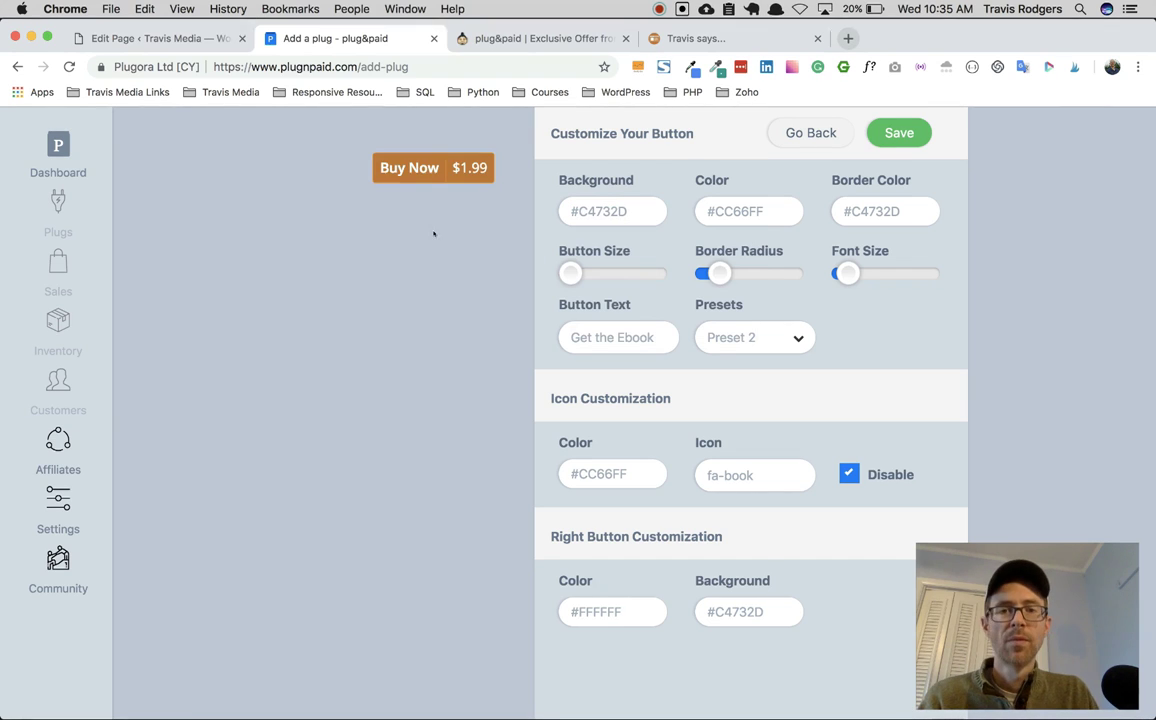
click(899, 131)
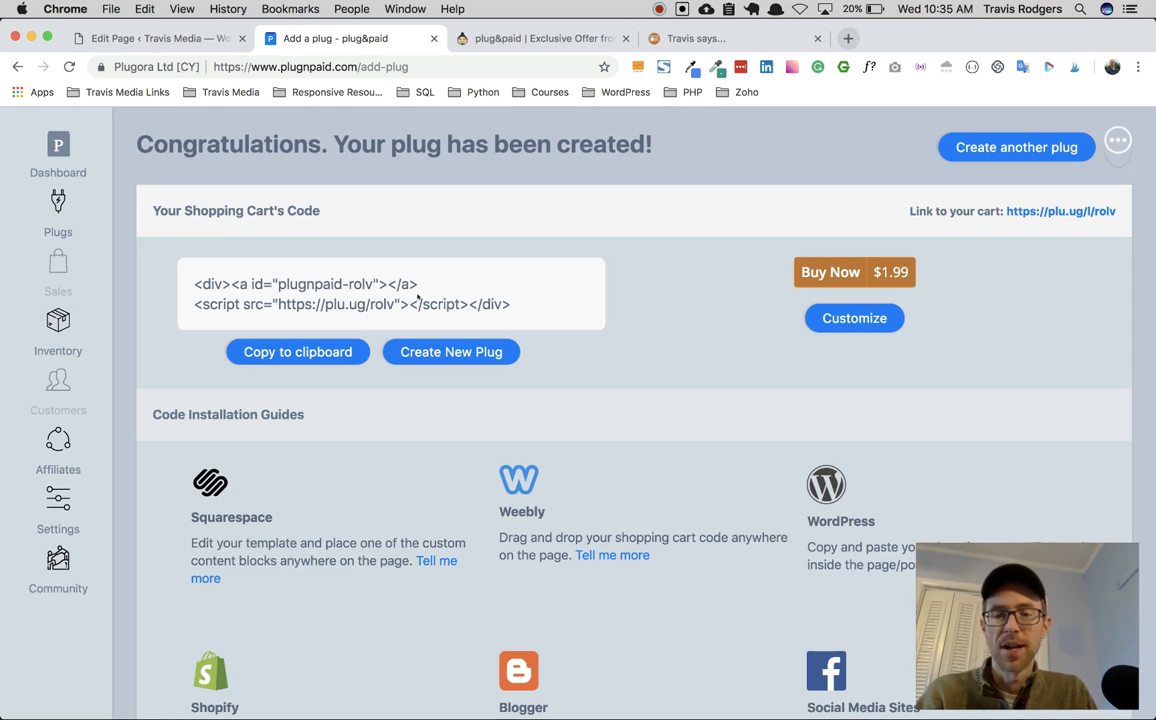
Step: Scroll through the Code Installation Guides and back up to the shopping cart code
scroll(418, 297, down, 5)
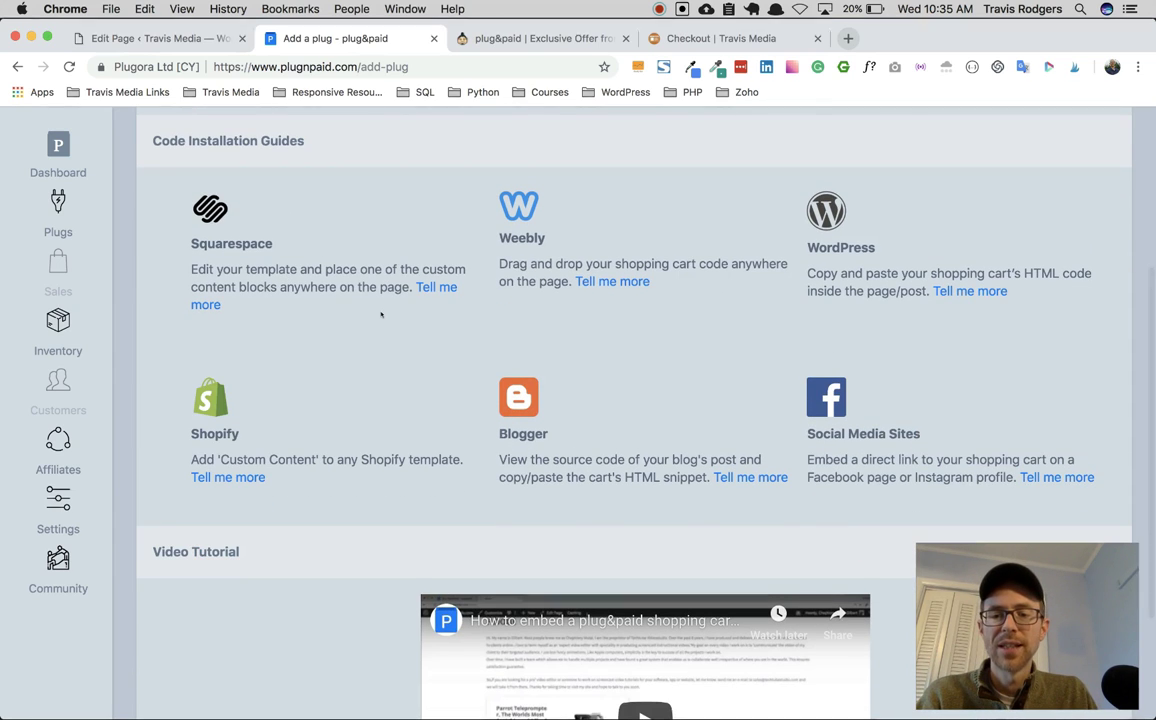
scroll(285, 460, up, 1)
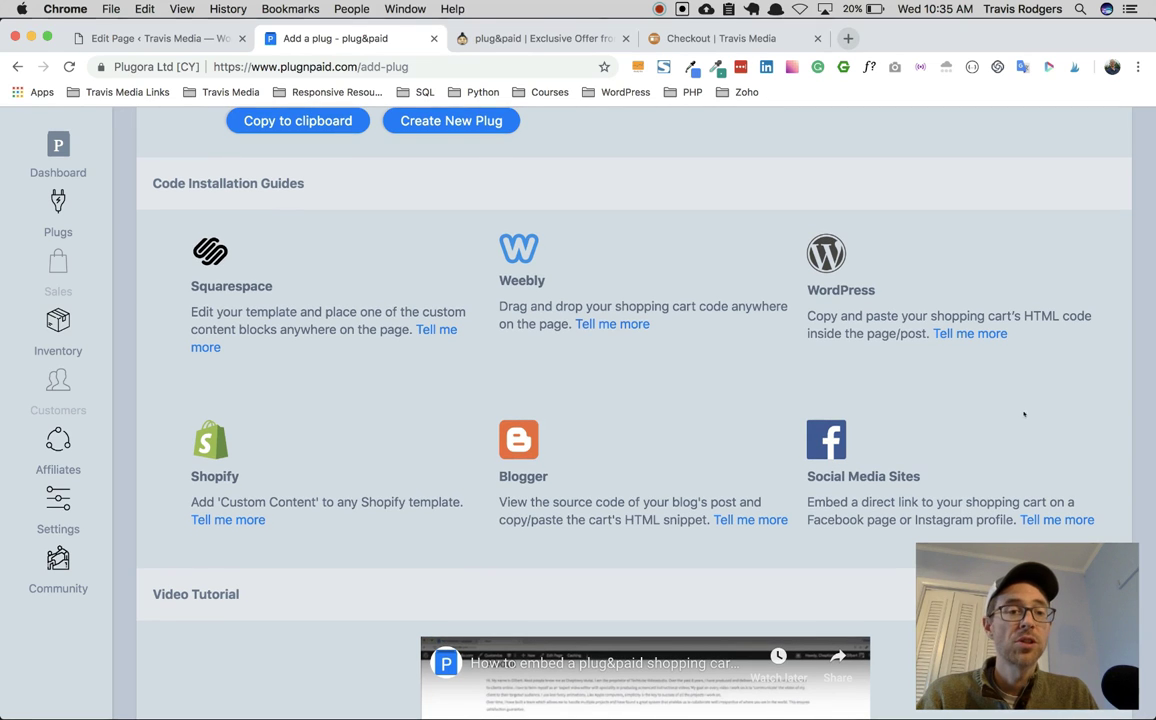
scroll(249, 305, down, 3)
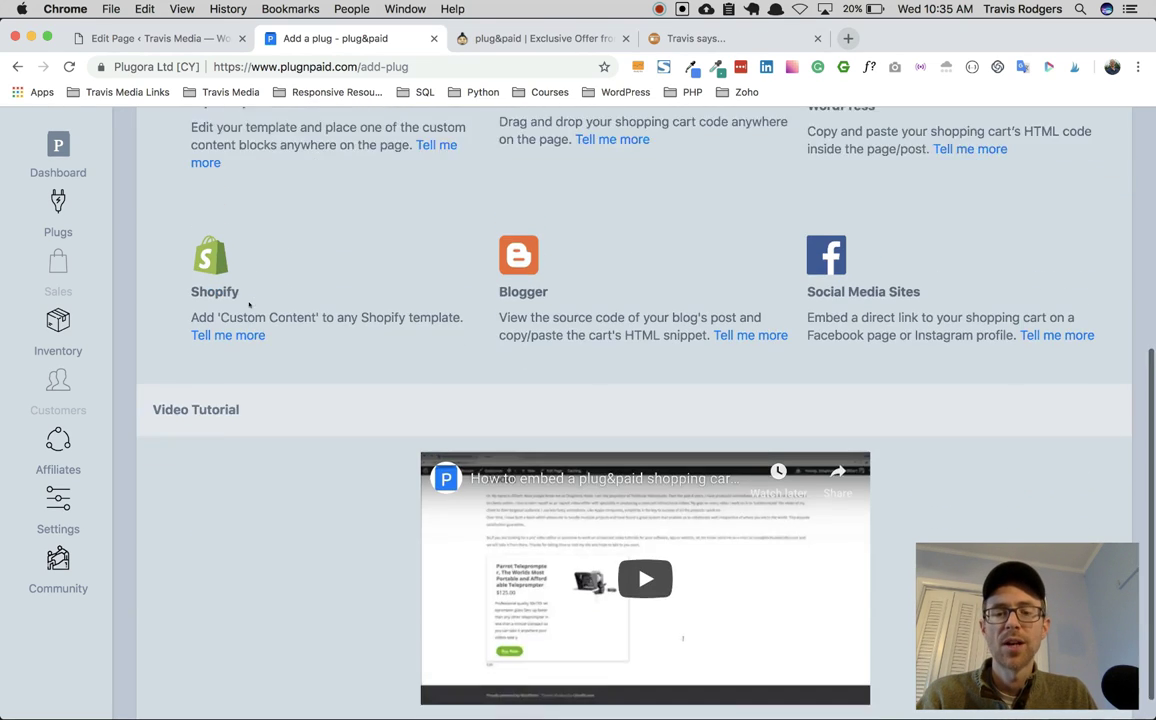
scroll(250, 302, up, 5)
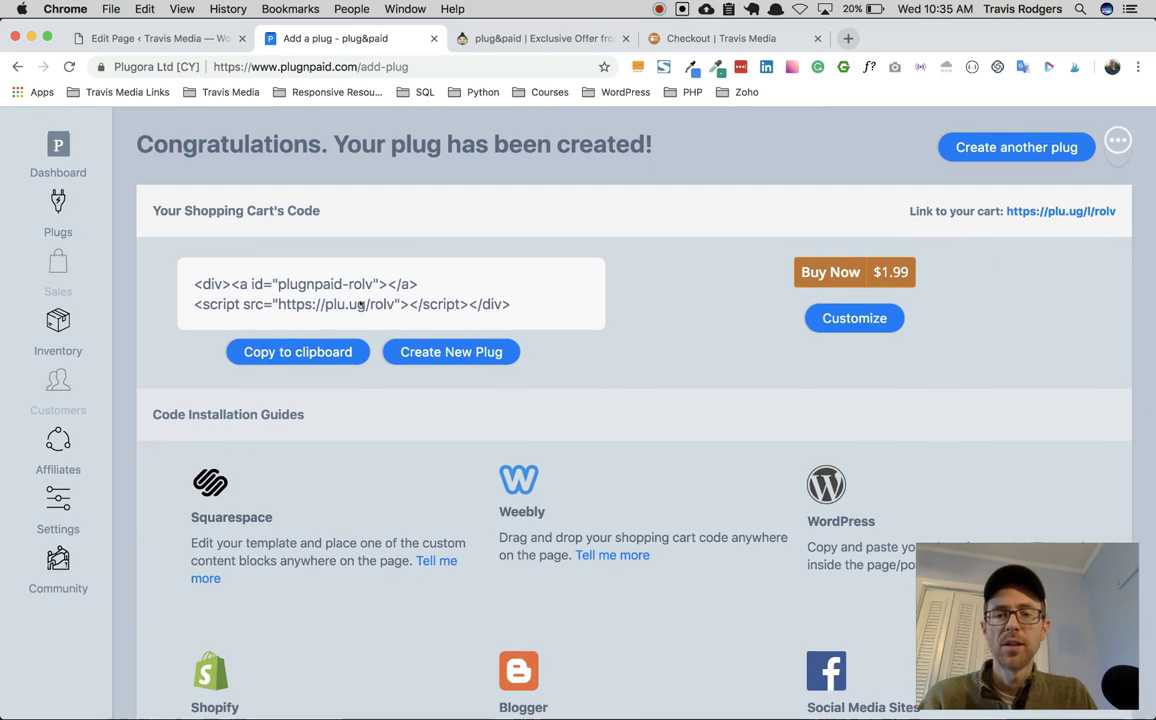
Step: Paste the plug&paid cart code into the WordPress Test page, save the draft, and preview it
click(297, 352)
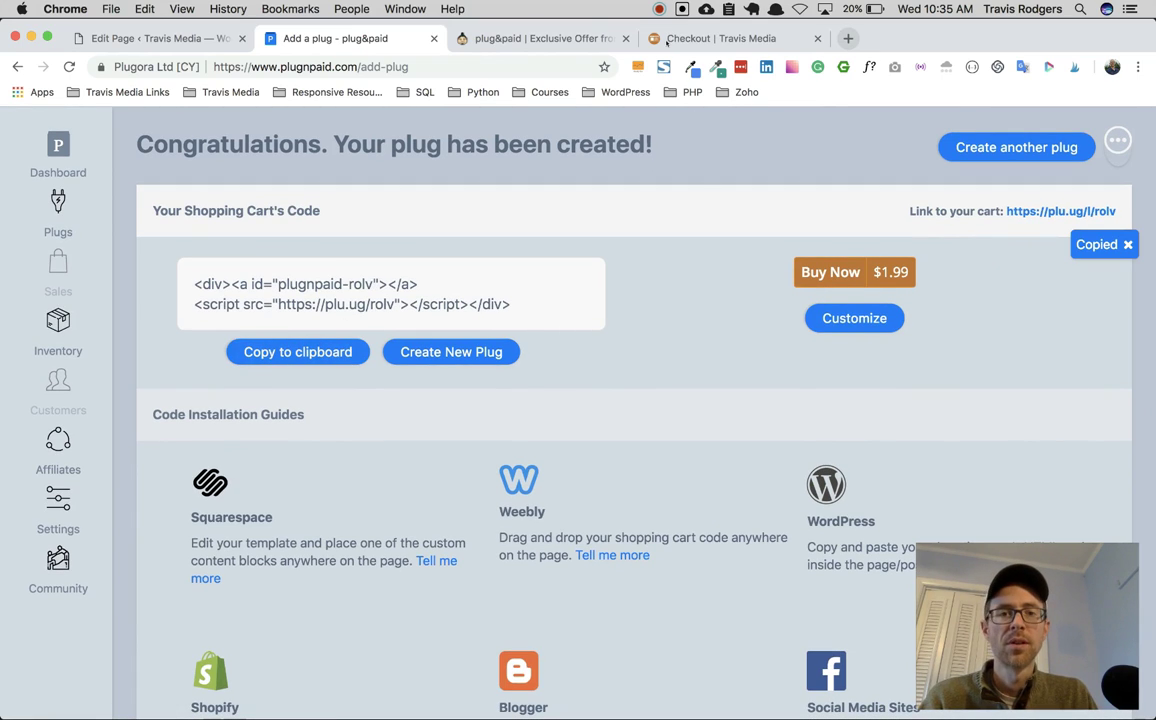
click(184, 42)
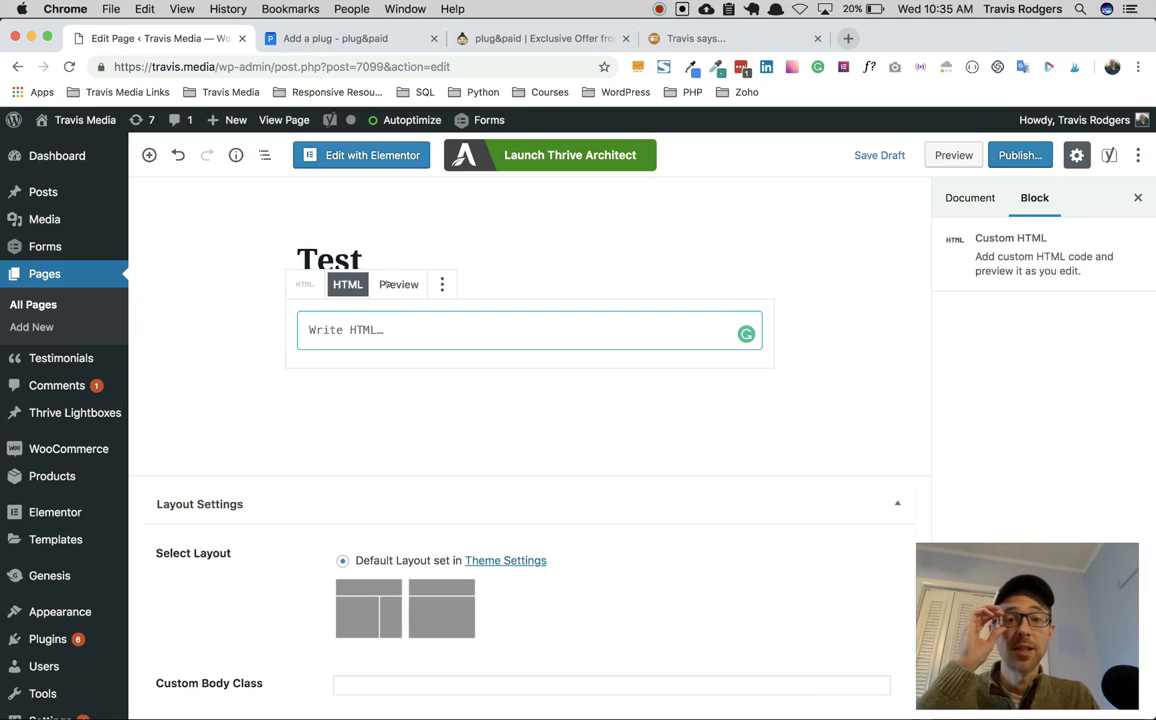
key(super+v)
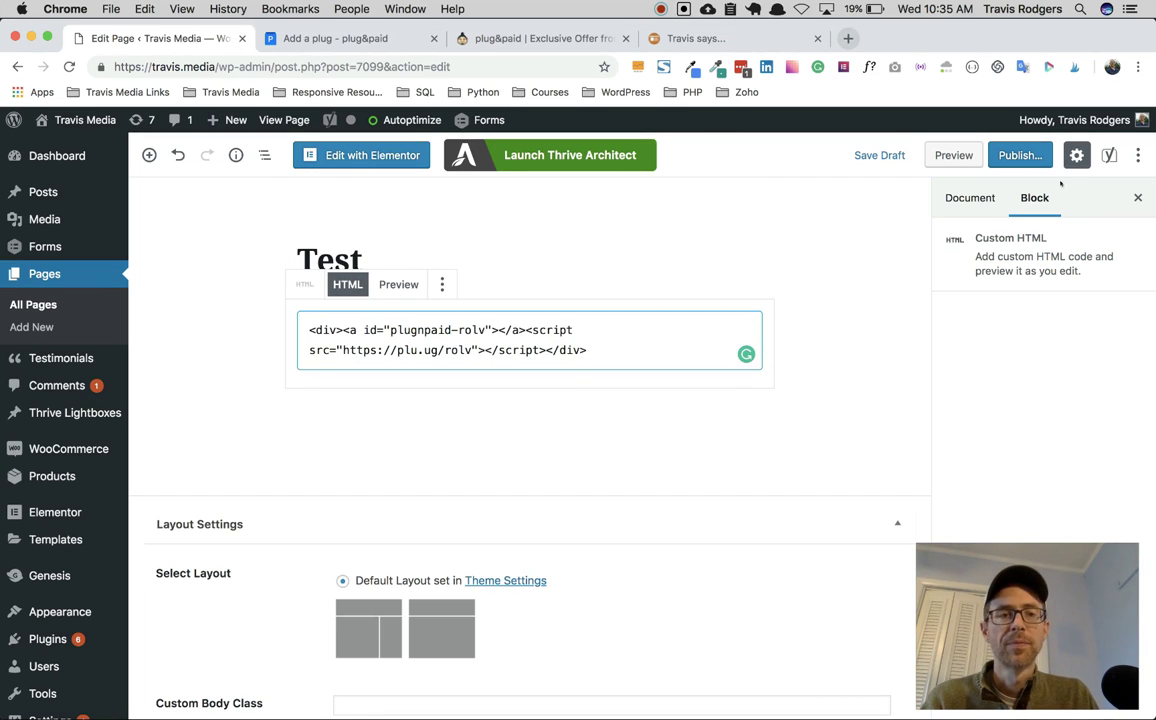
click(884, 155)
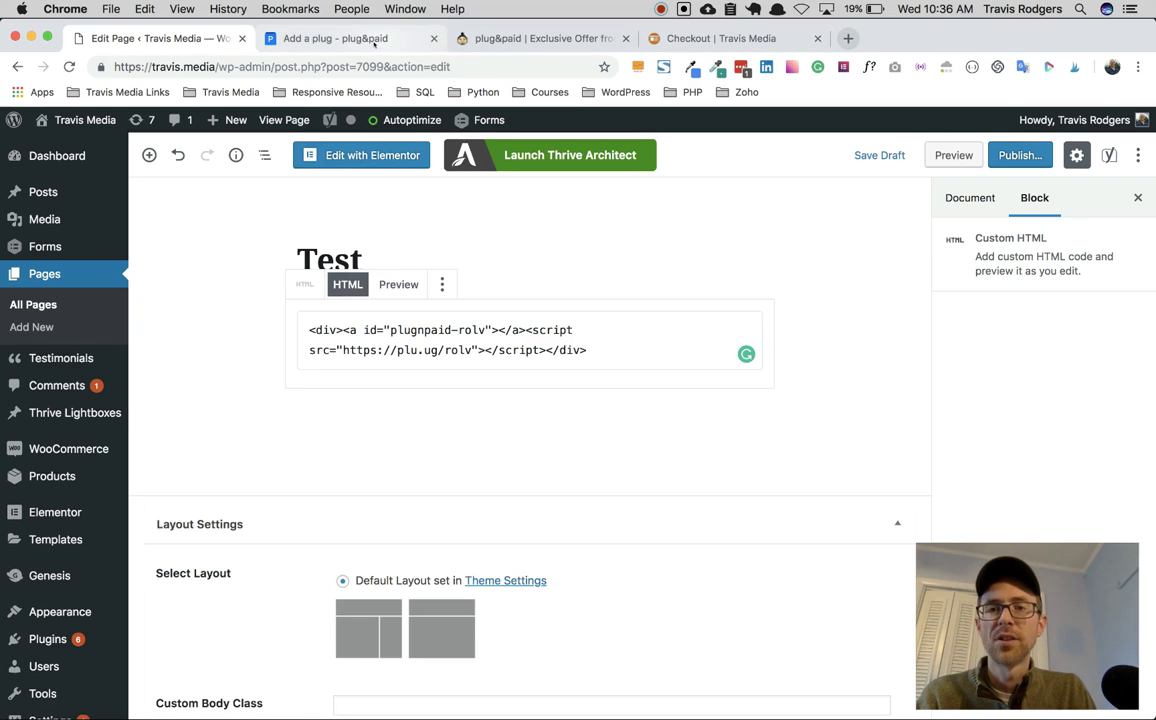
click(979, 154)
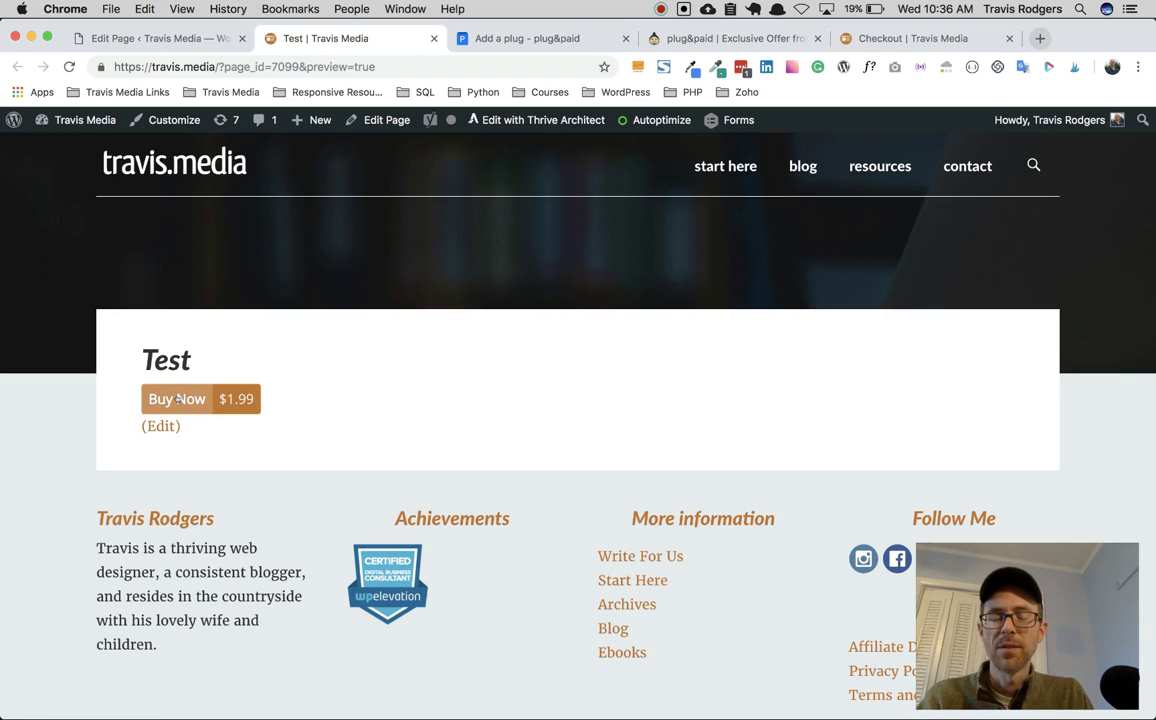
Step: Start the $1.99 Buy Now checkout and enter the billing name and email
click(177, 399)
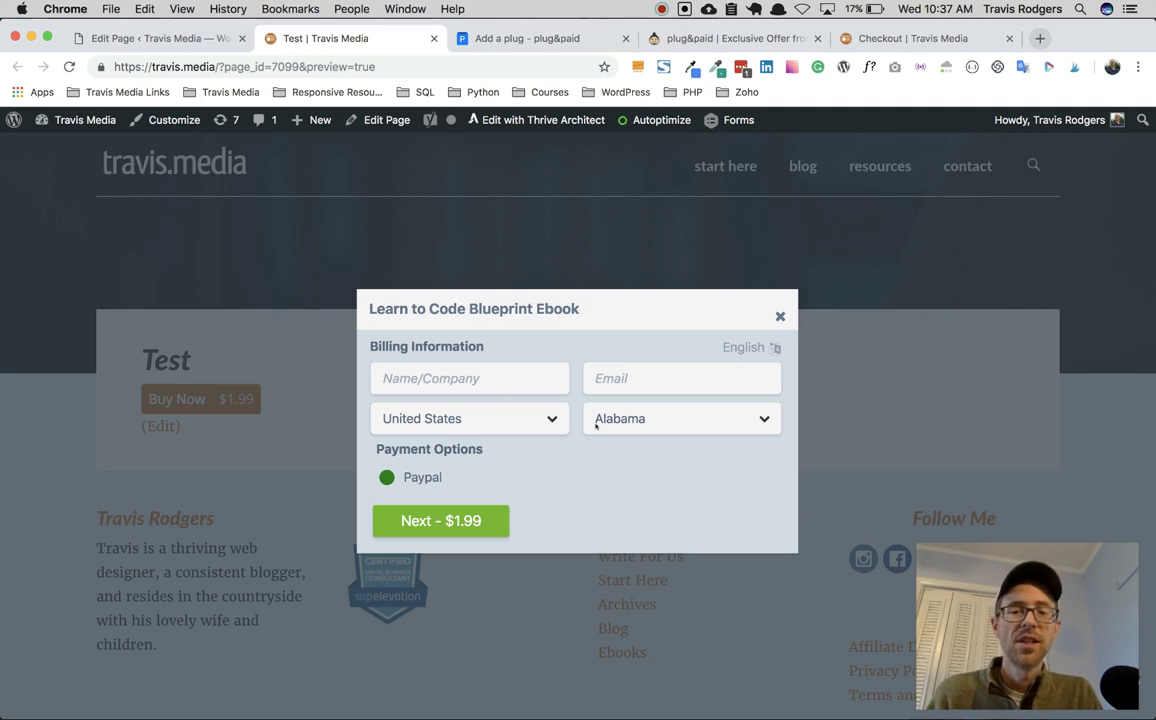
click(494, 379)
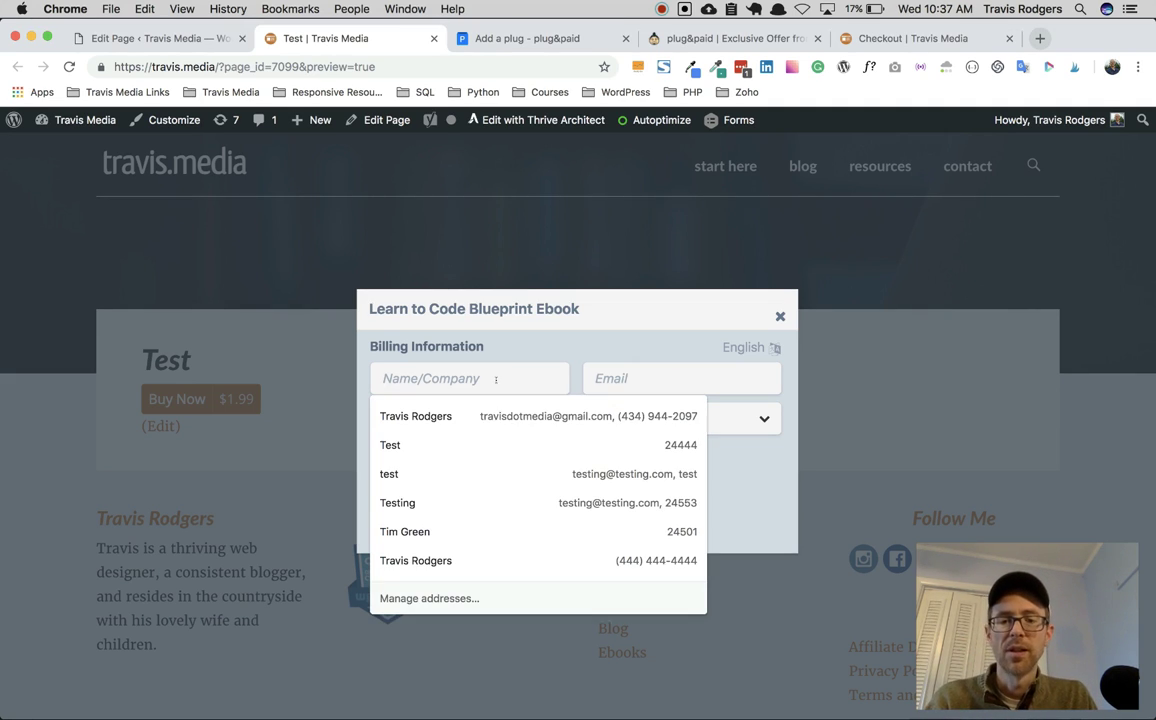
click(598, 352)
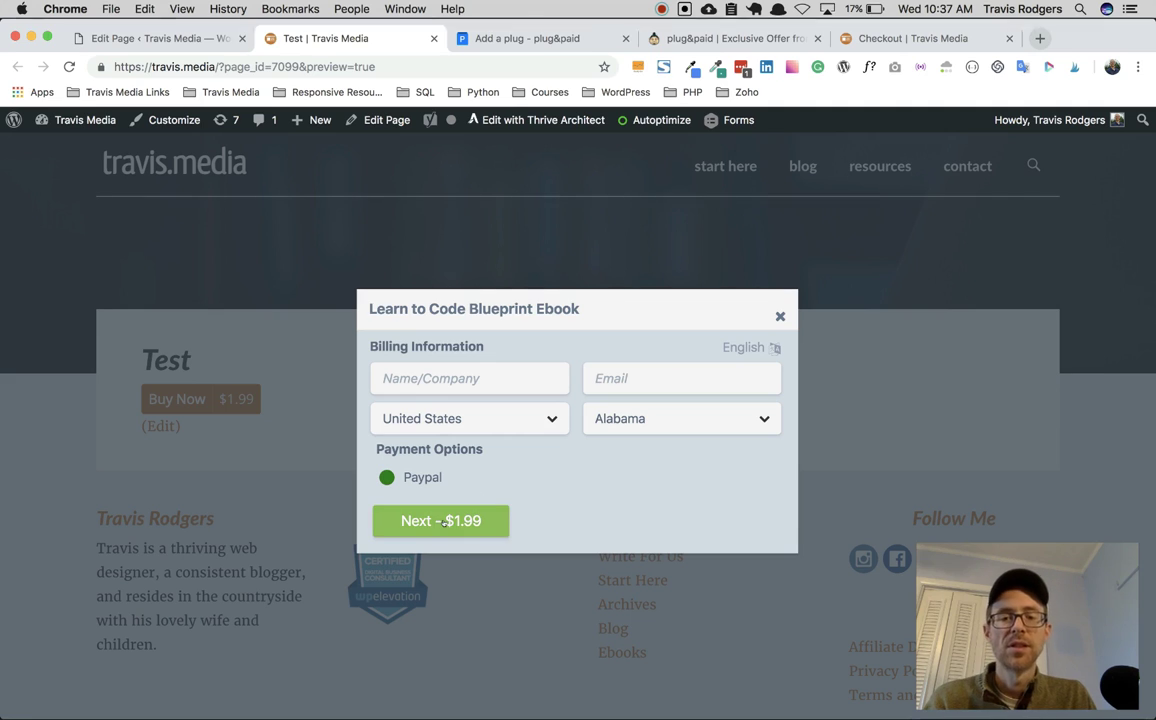
click(501, 382)
text(Travis)
key(Tab)
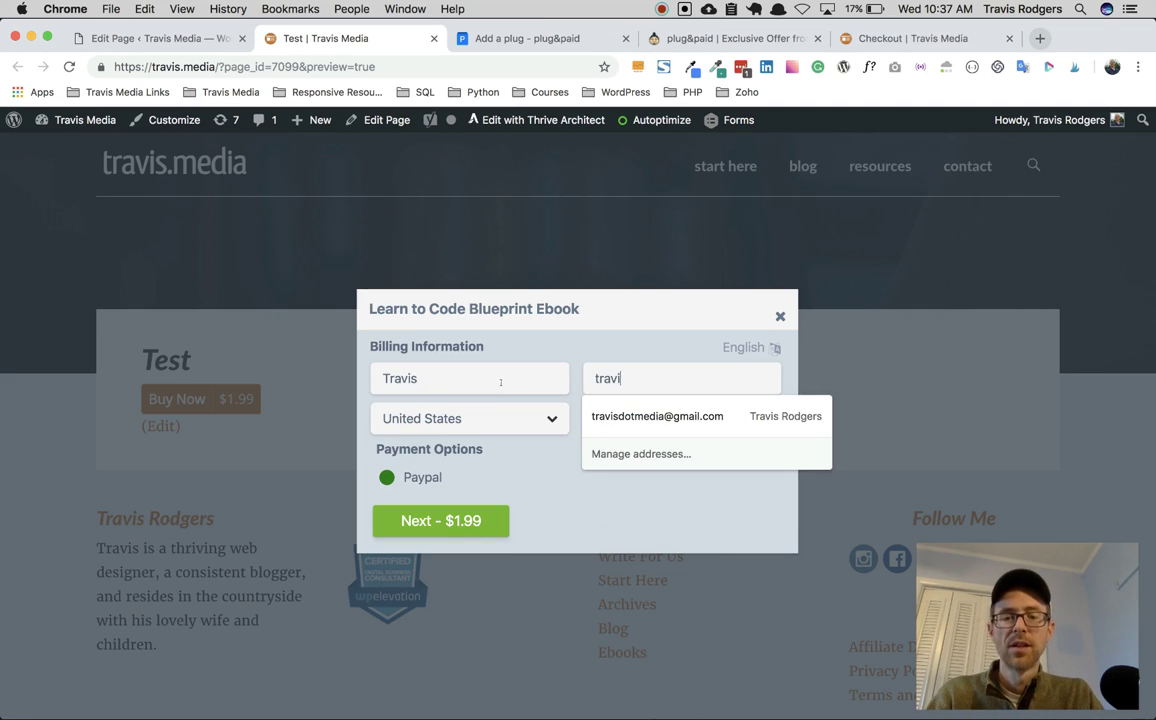
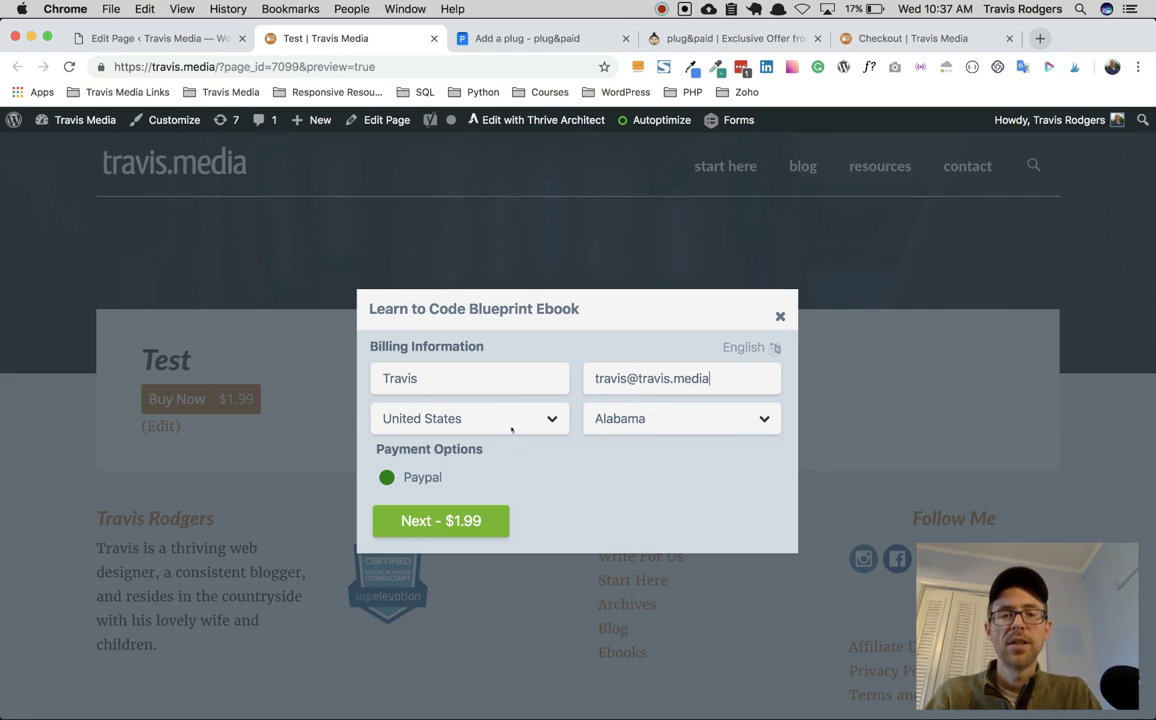
Step: Choose Virginia as the billing state and continue with Next - $1.99
click(666, 418)
scroll(643, 503, down, 5)
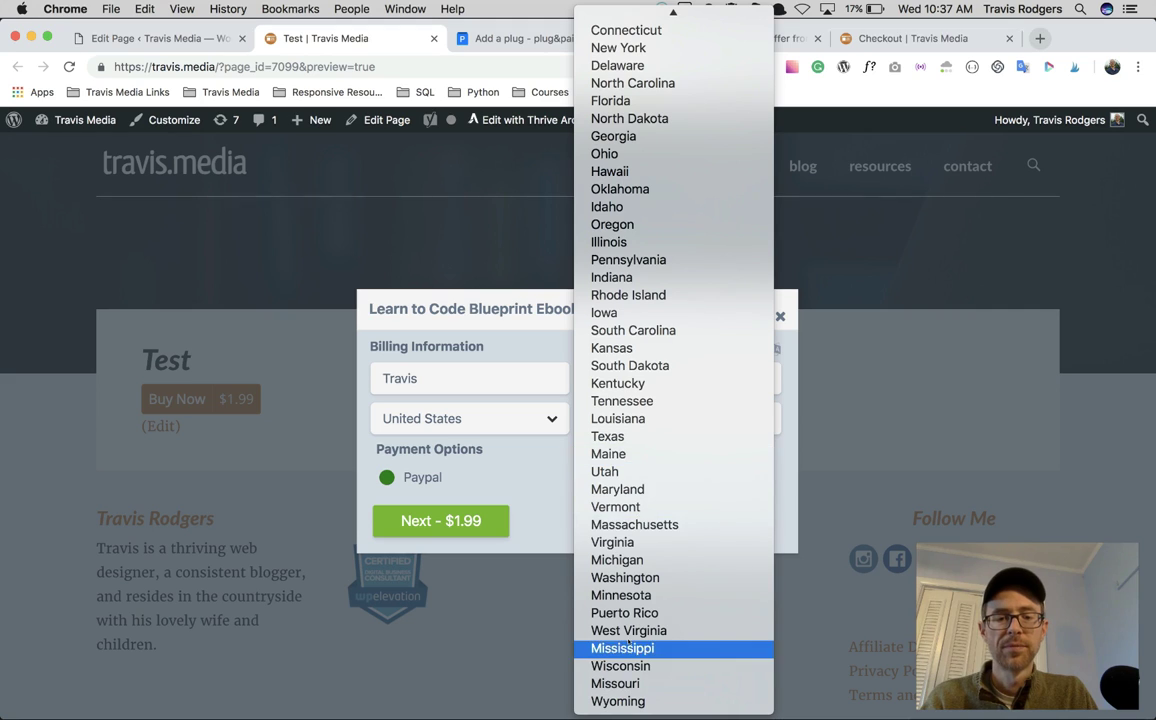
click(615, 542)
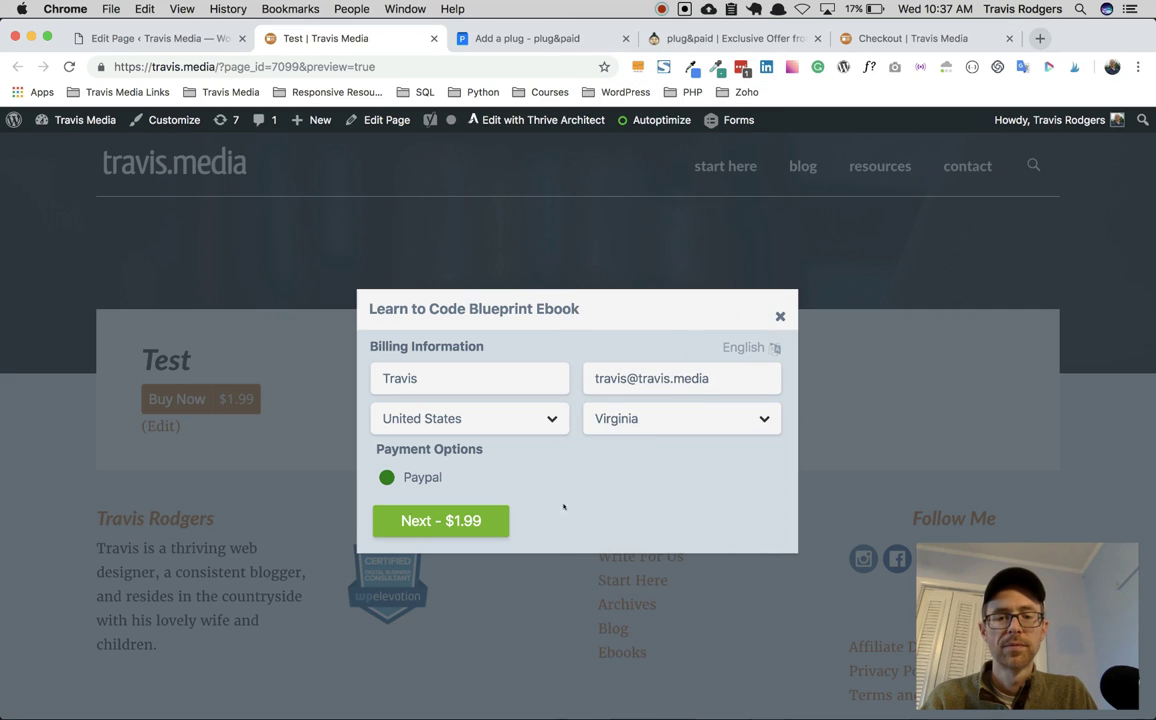
click(451, 521)
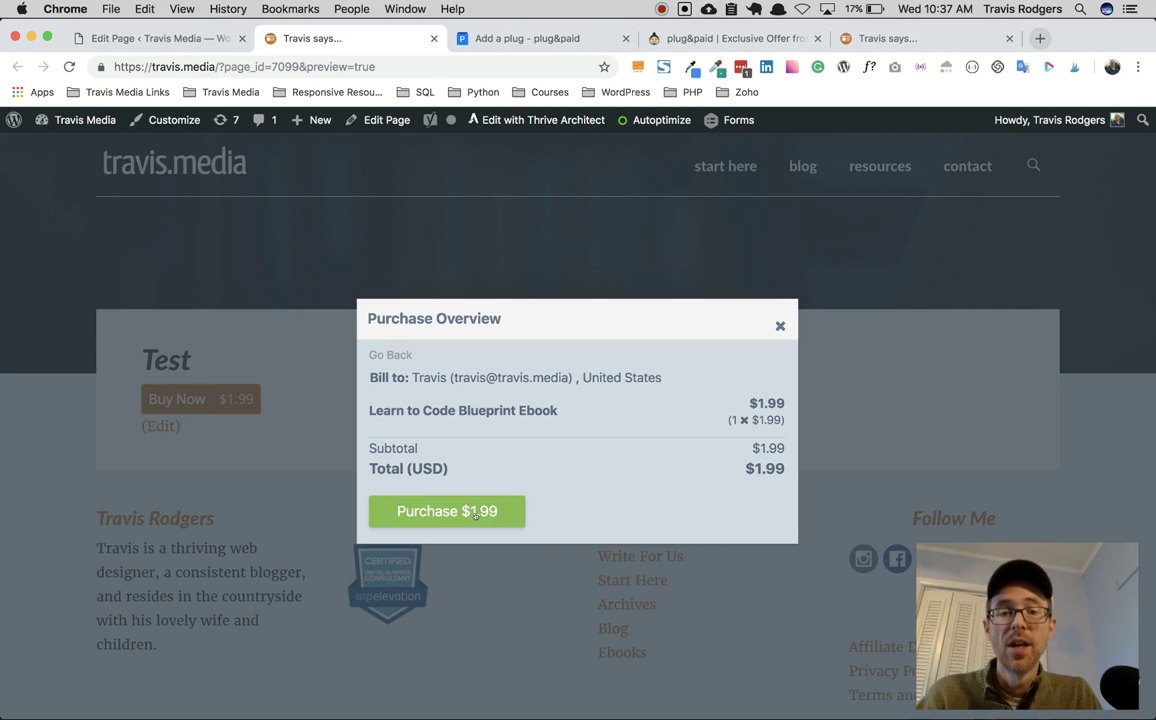
Step: Close the purchase overview unpaid, go to resources > ebooks, and scroll the Ebooks page
click(780, 326)
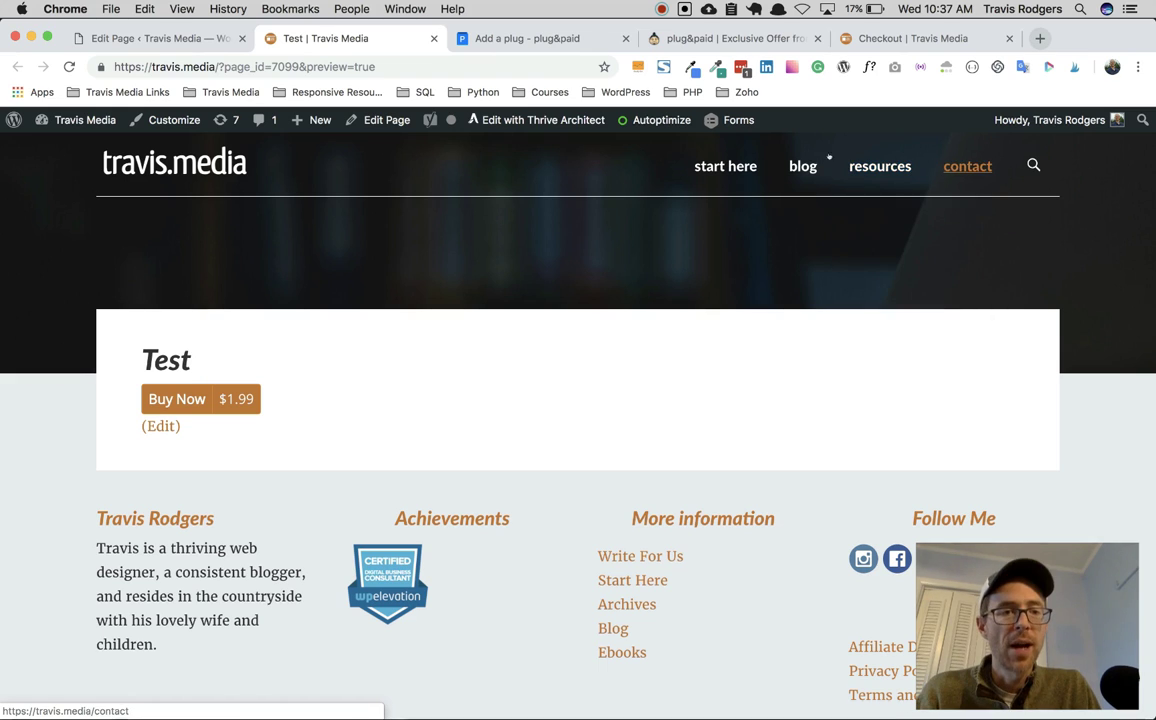
mouse_move(880, 166)
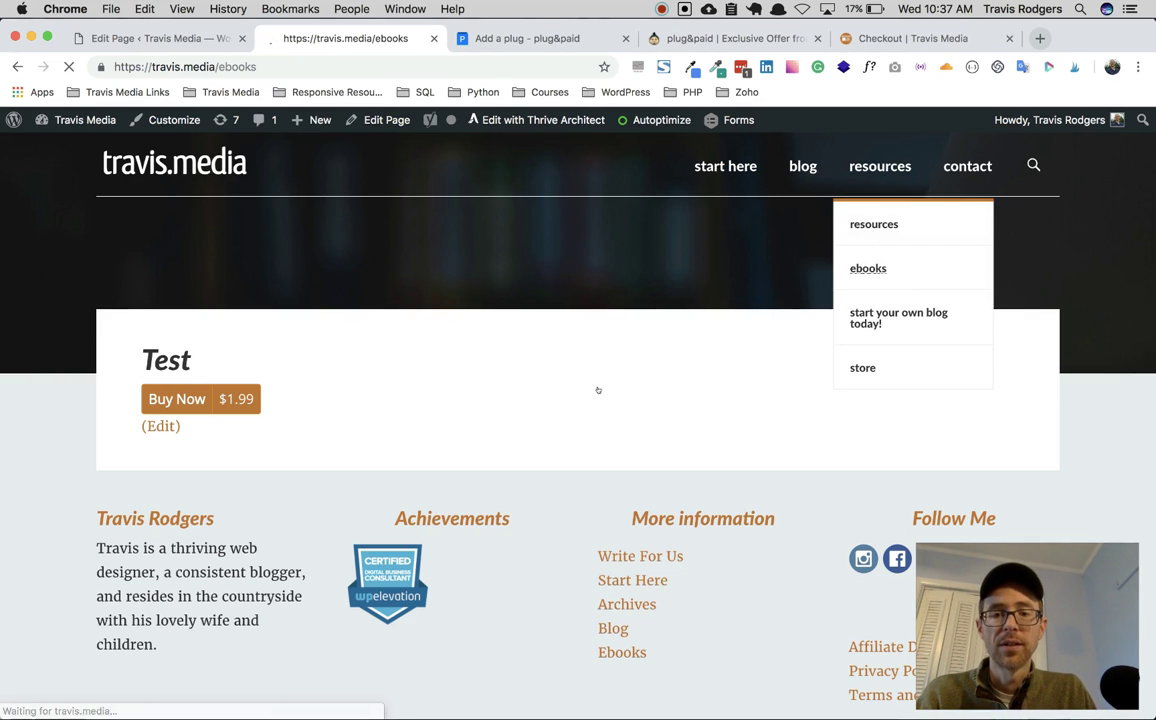
scroll(601, 391, down, 4)
scroll(601, 391, down, 8)
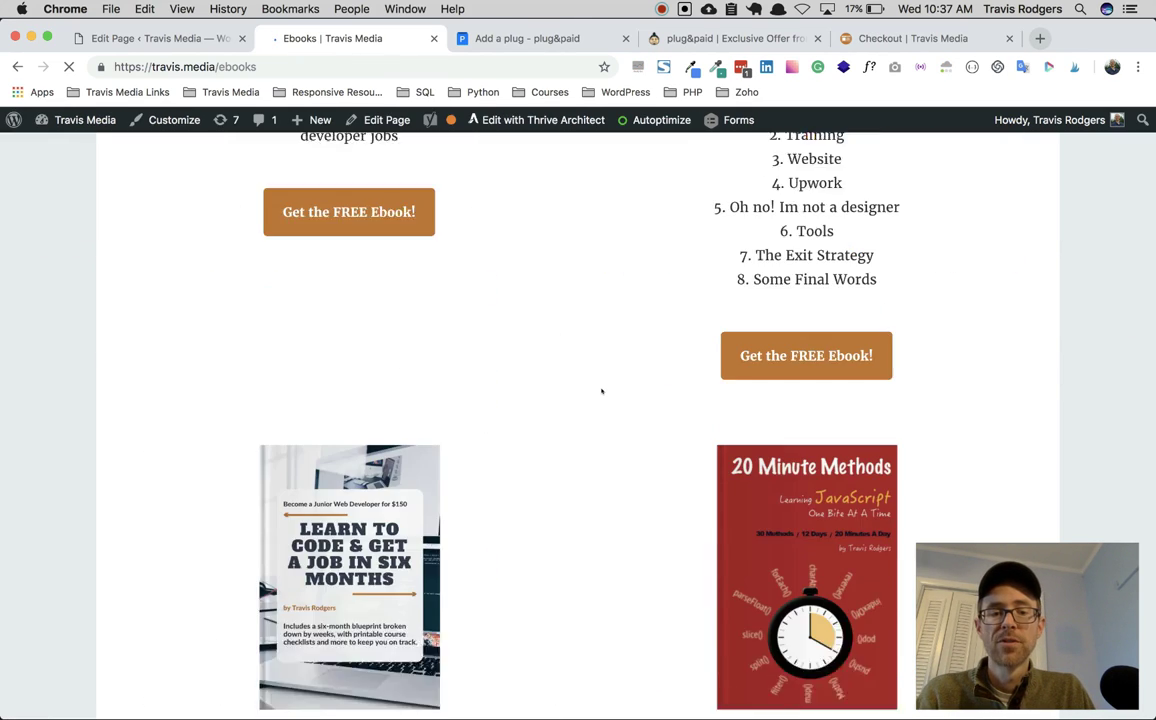
scroll(601, 391, up, 5)
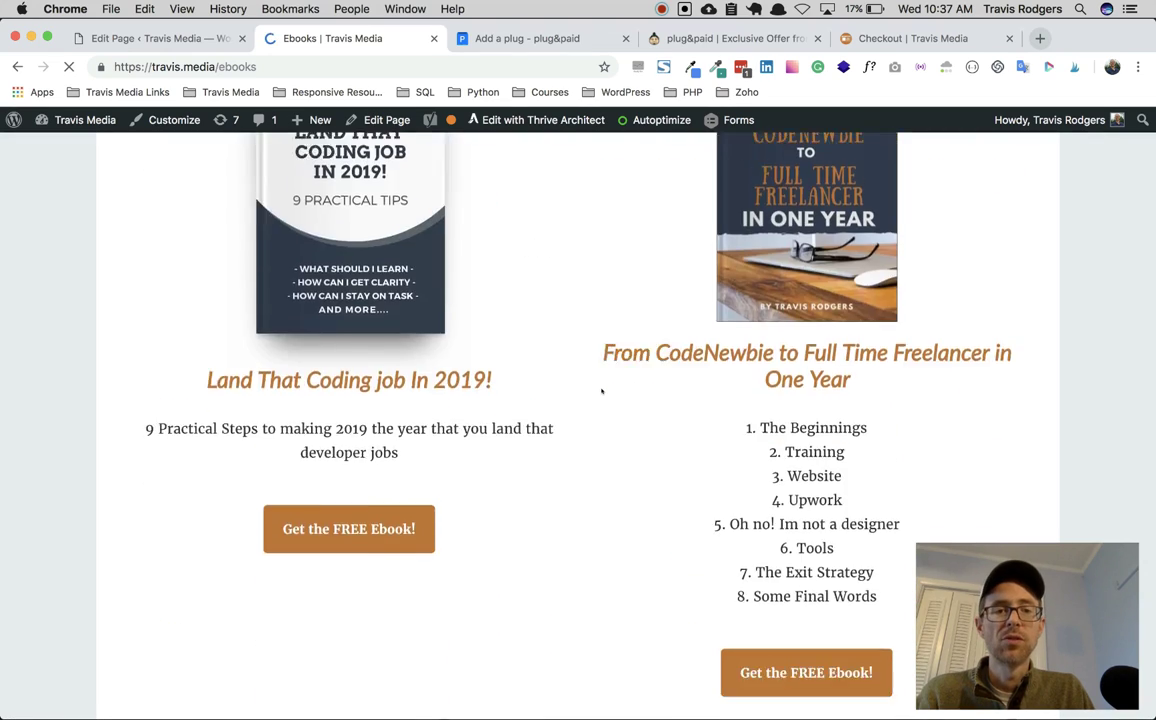
scroll(601, 391, down, 5)
scroll(601, 391, down, 2)
scroll(601, 391, up, 2)
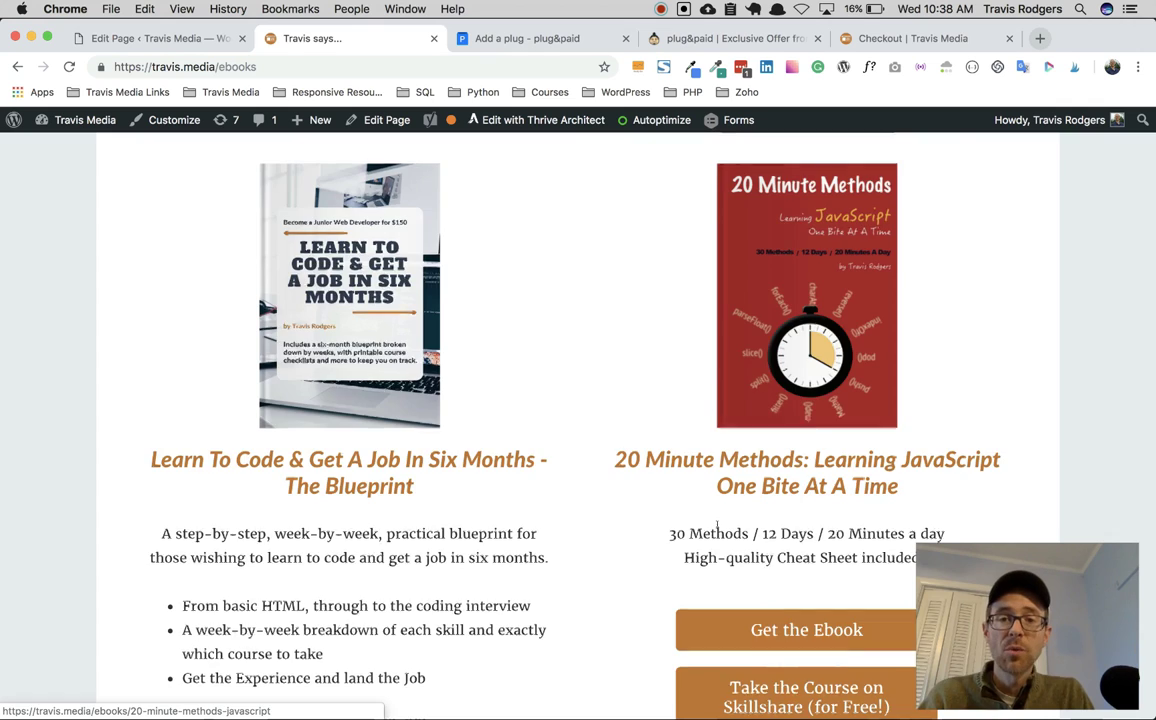
scroll(721, 644, up, 10)
scroll(717, 524, down, 4)
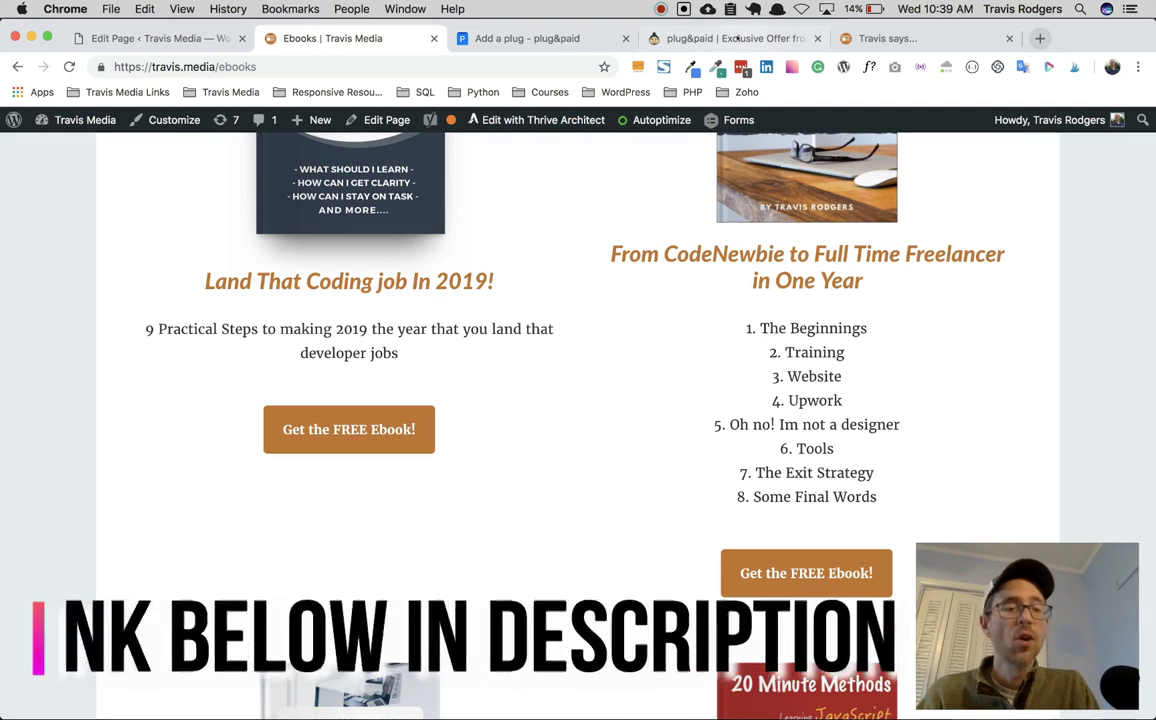
Step: Return to the $49.00 plug&paid AppSumo deal and scroll down through features to customer reviews
click(700, 38)
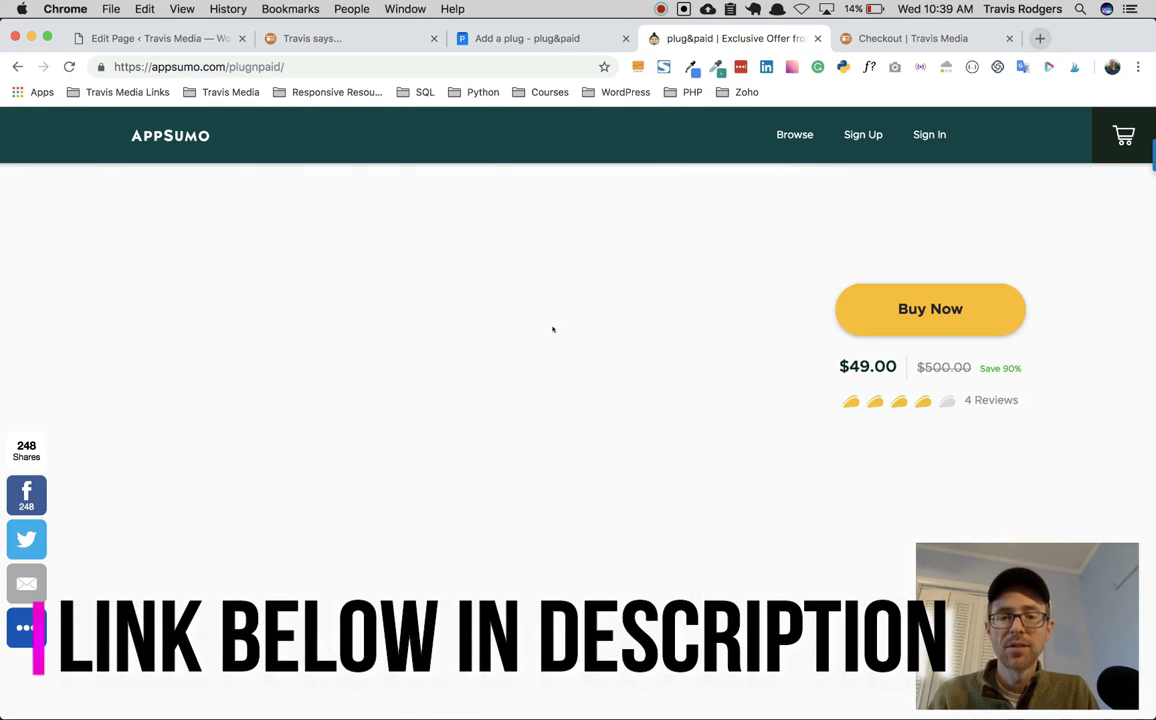
scroll(552, 329, down, 10)
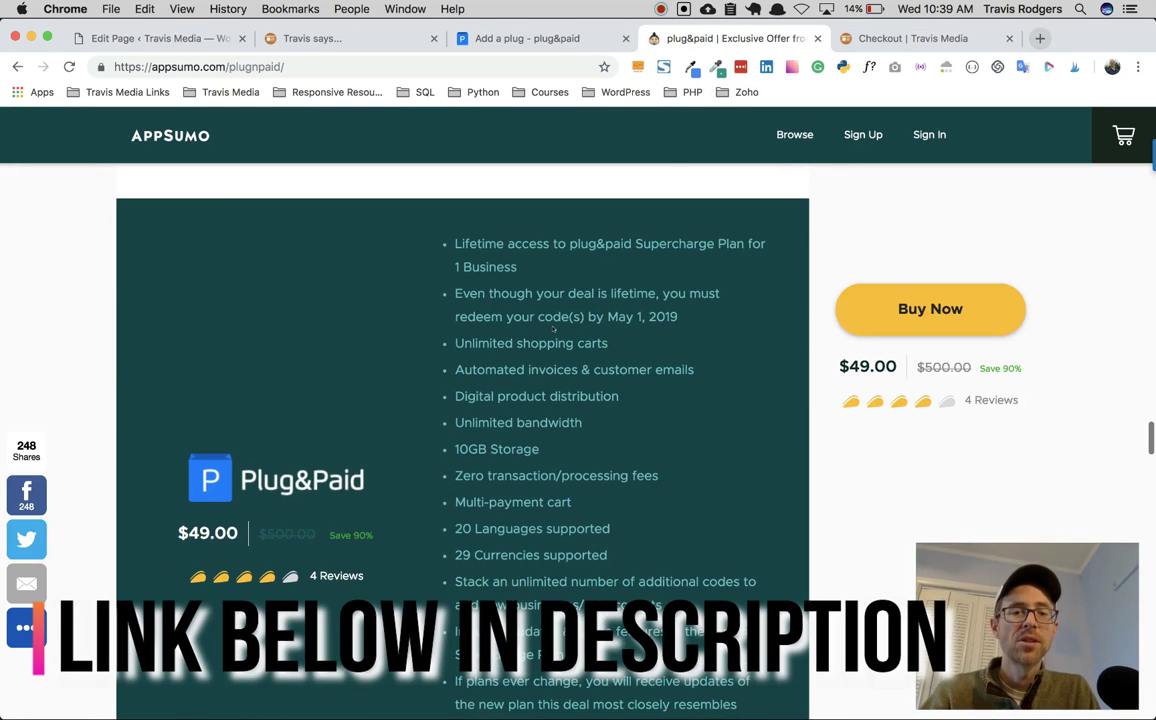
scroll(552, 329, down, 2)
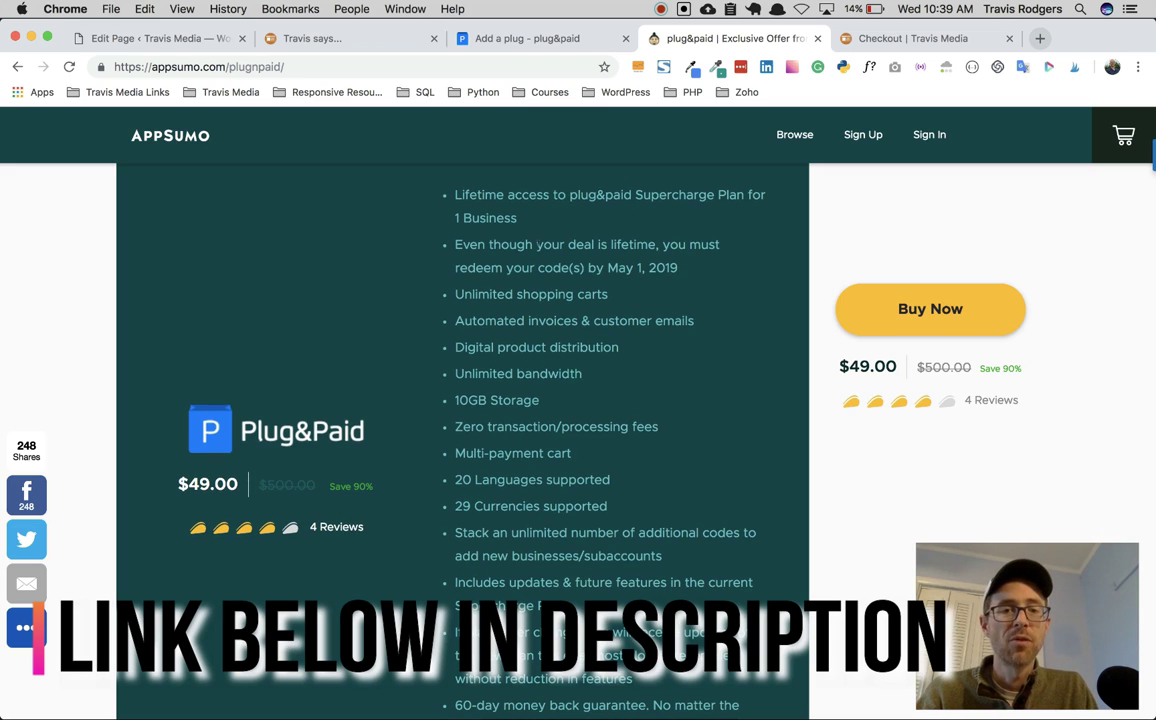
scroll(646, 263, down, 3)
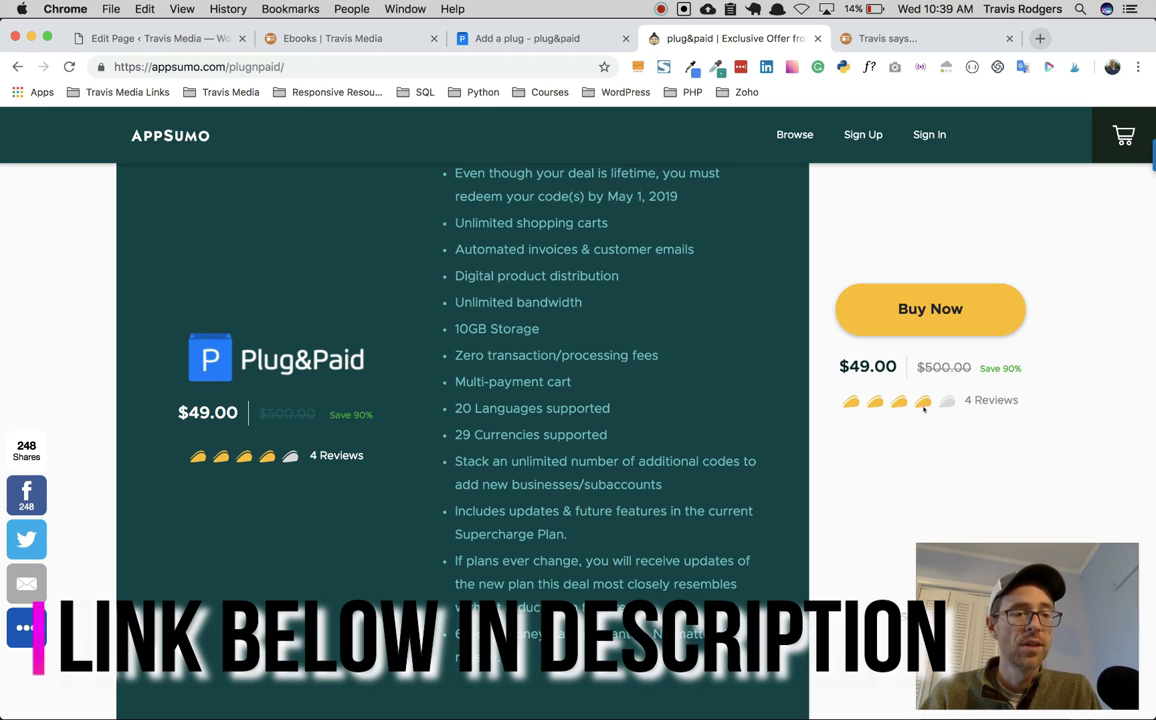
scroll(920, 415, down, 15)
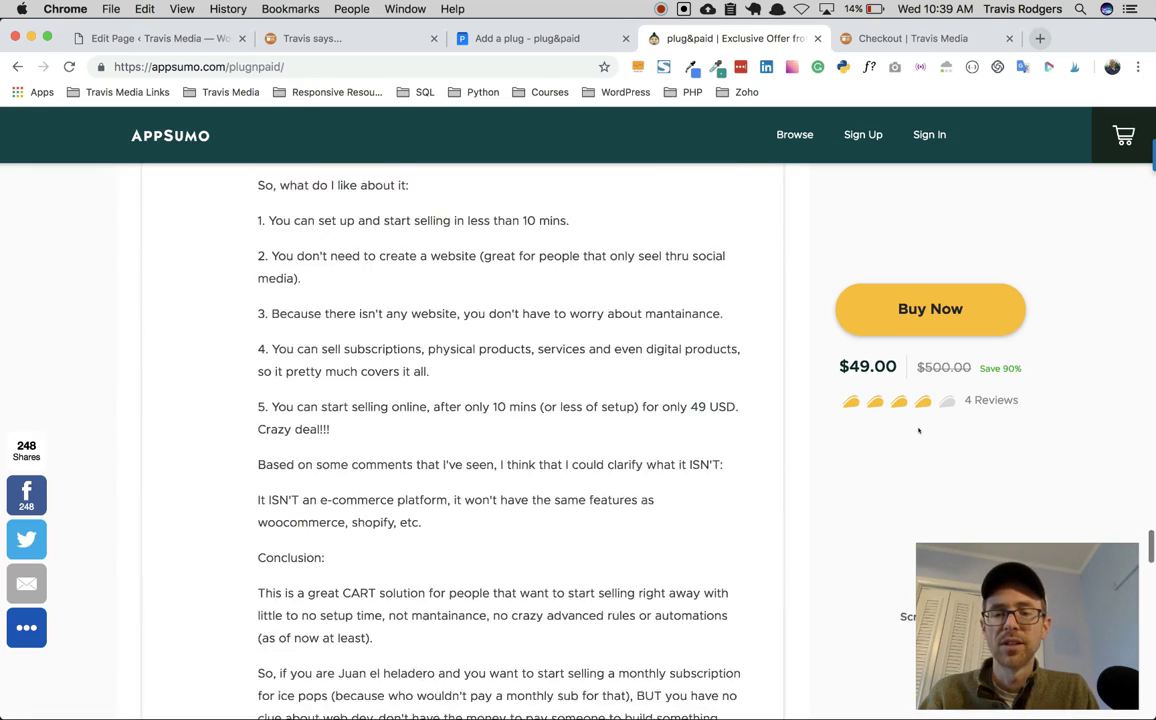
scroll(918, 430, down, 10)
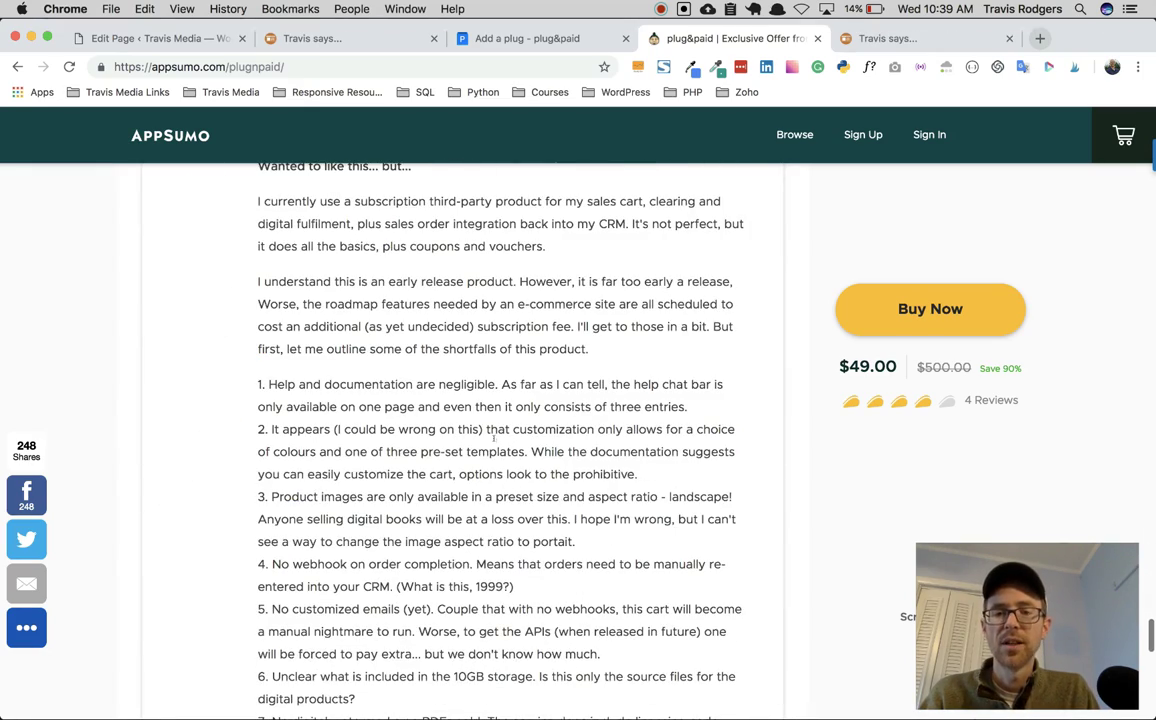
scroll(493, 437, up, 3)
scroll(397, 368, down, 2)
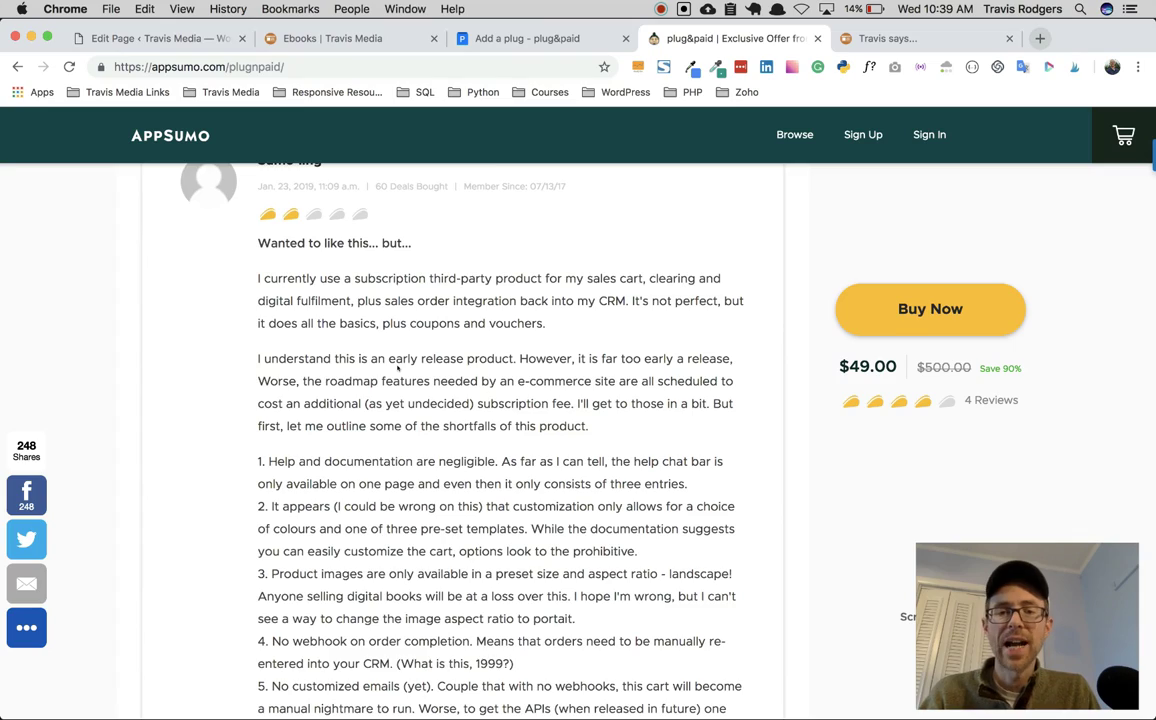
scroll(397, 368, down, 7)
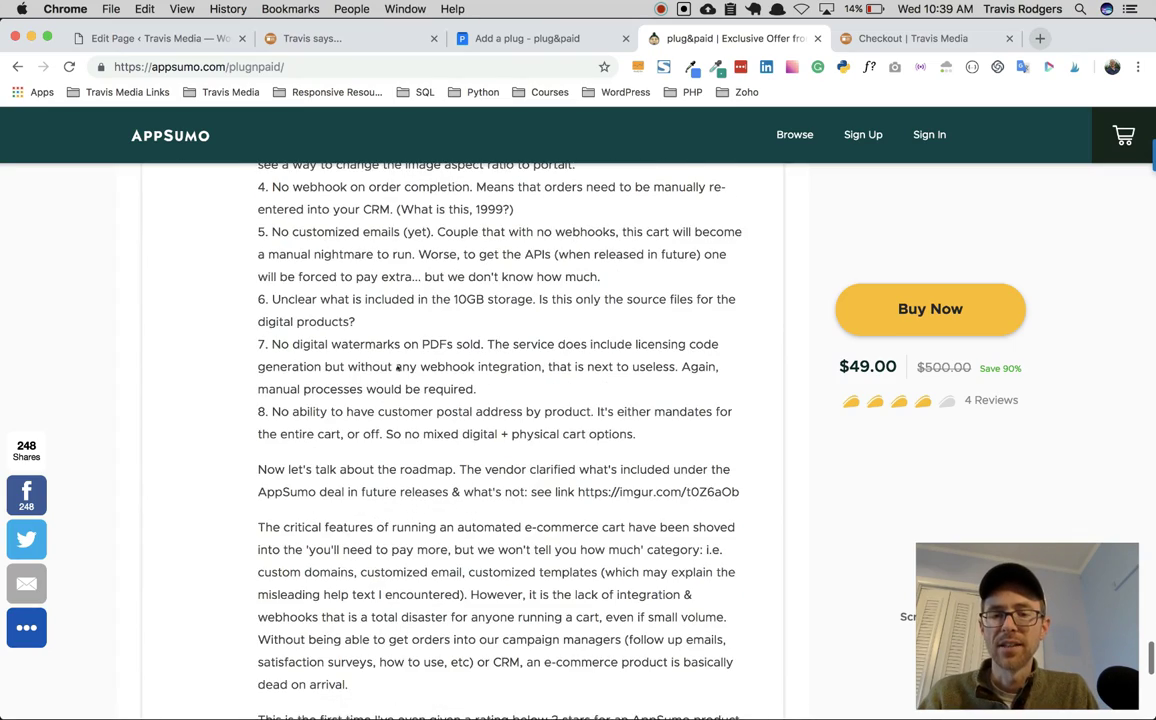
scroll(397, 368, down, 1)
scroll(397, 368, up, 10)
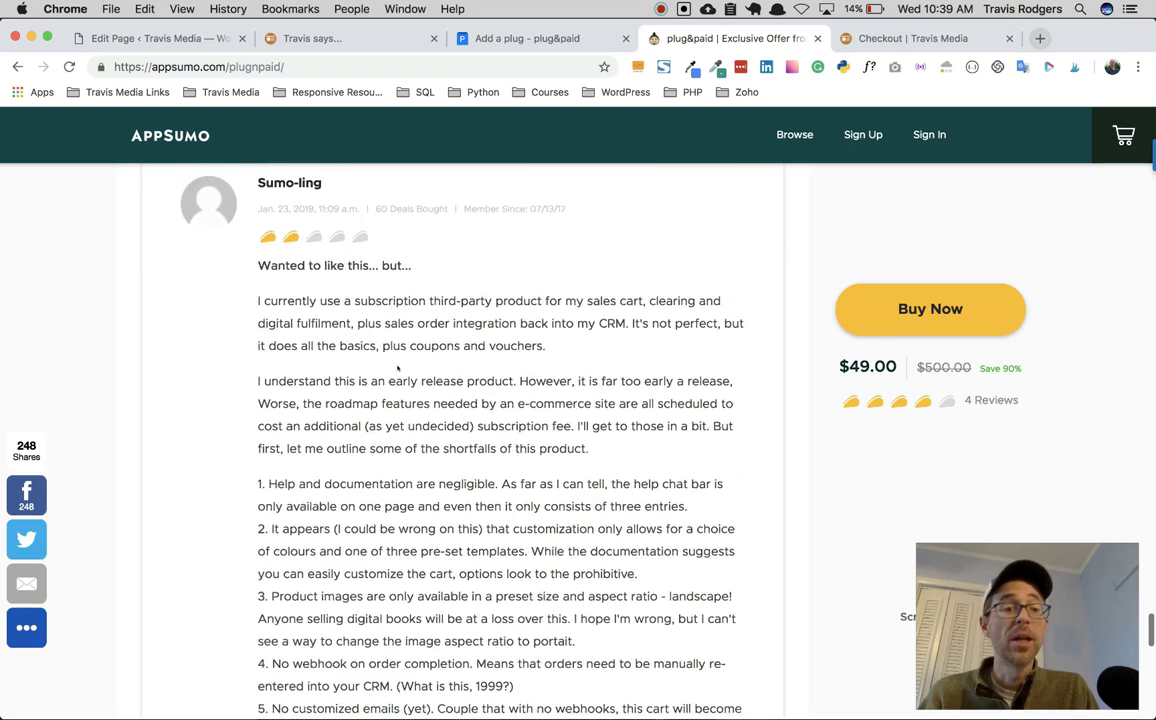